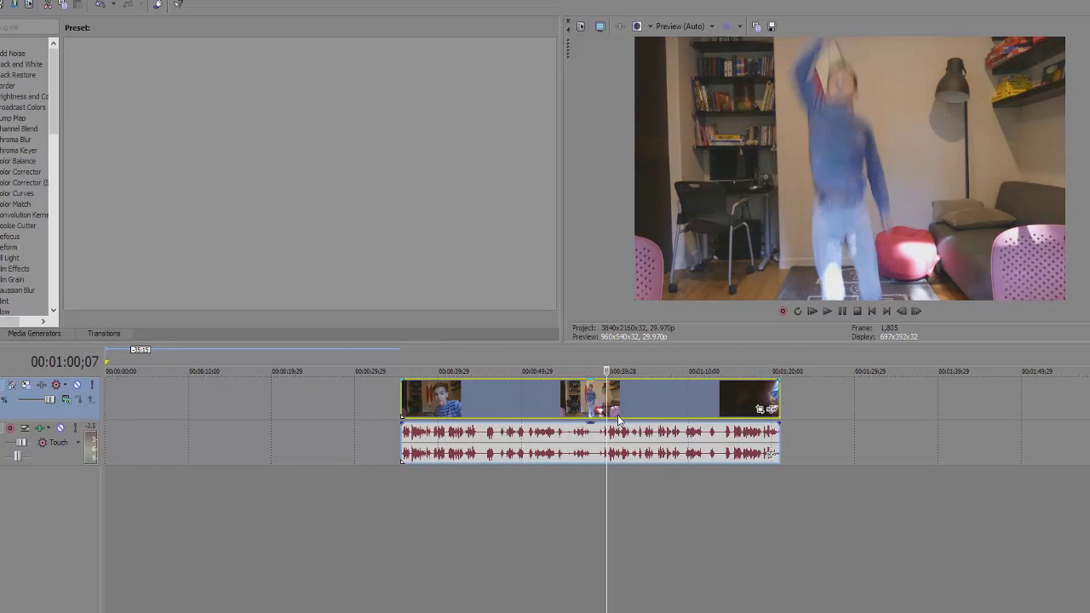
# Step: Trim the start of the clip to 00:00:57;23, where the boy stands ready just before the jump
pyautogui.click(903, 311)
pyautogui.click(903, 311)
pyautogui.click(903, 311)
pyautogui.click(903, 311)
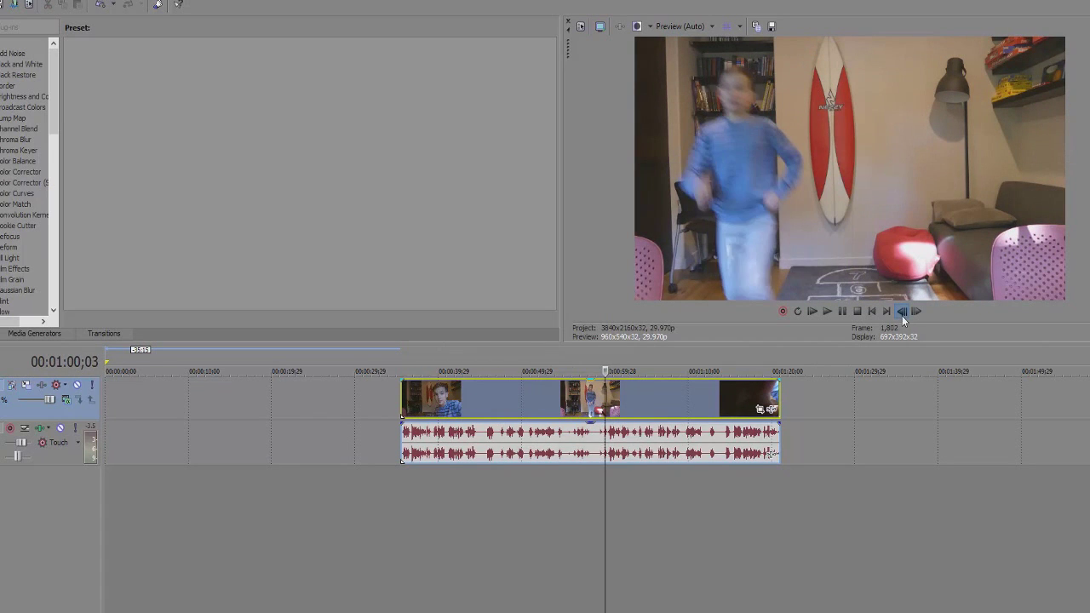
pyautogui.click(903, 311)
pyautogui.click(903, 311)
pyautogui.click(903, 311)
pyautogui.click(903, 311)
pyautogui.click(903, 311)
pyautogui.click(903, 311)
pyautogui.click(903, 311)
pyautogui.click(903, 311)
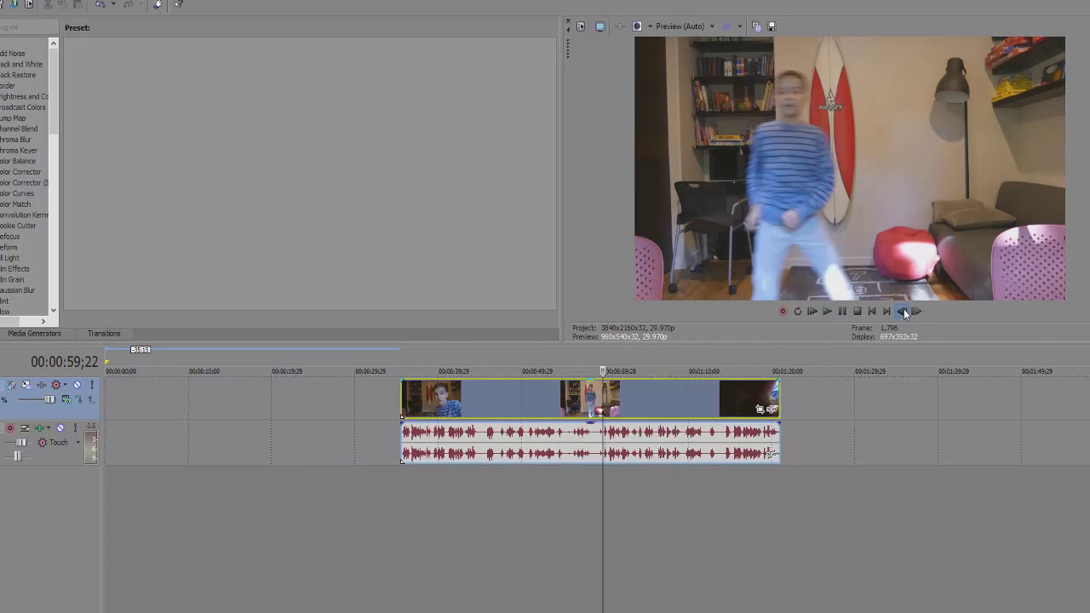
pyautogui.click(902, 311)
pyautogui.click(902, 311)
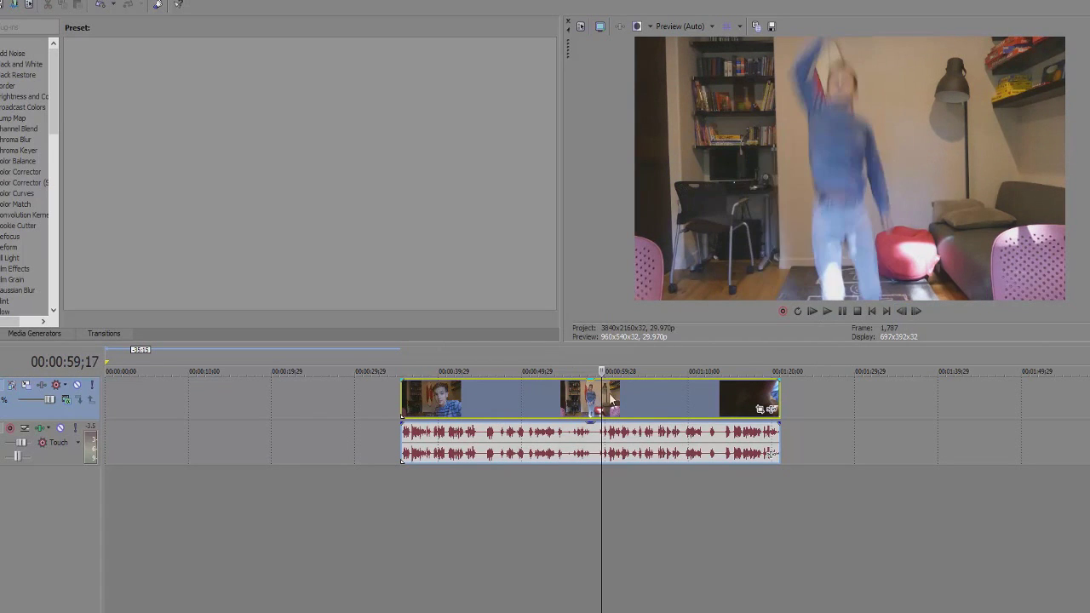
pyautogui.click(902, 311)
pyautogui.click(901, 311)
pyautogui.click(903, 311)
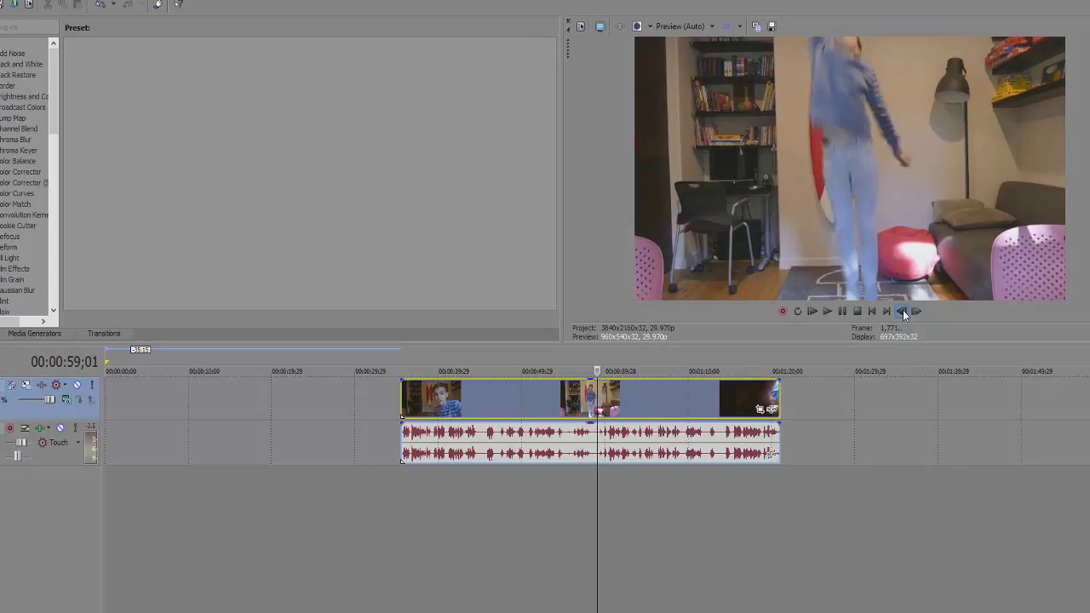
pyautogui.click(903, 310)
pyautogui.click(903, 310)
pyautogui.click(903, 310)
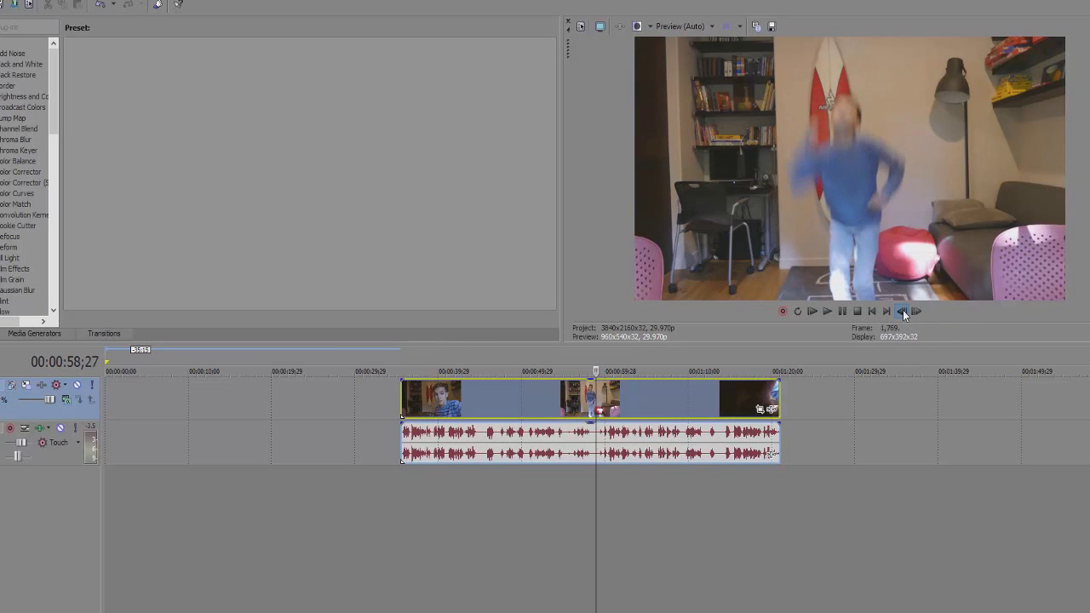
pyautogui.click(903, 310)
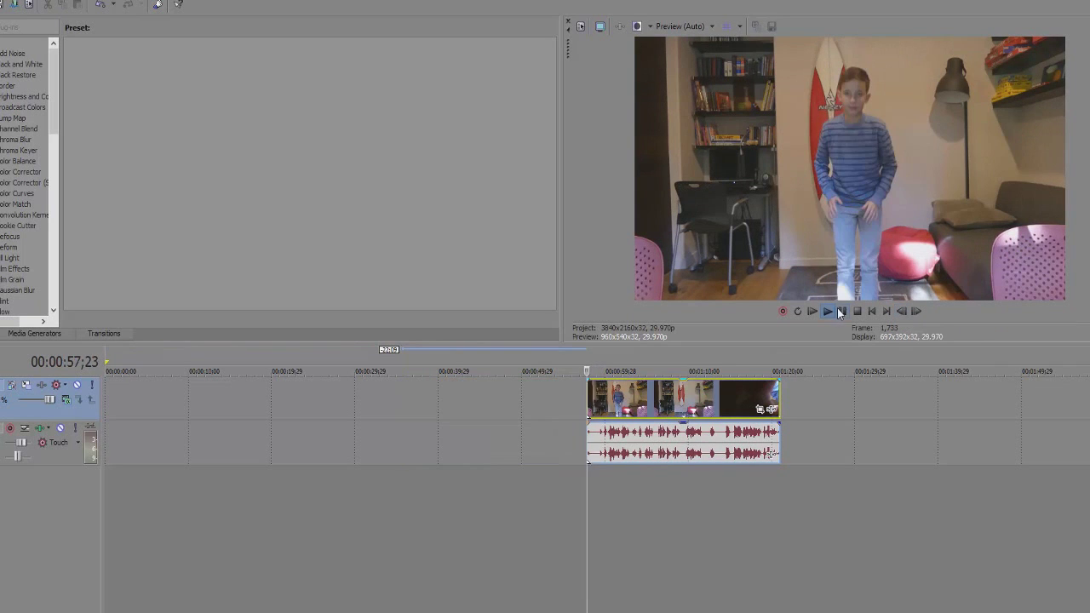
# Step: Locate the frame where the boy comes down from the jump and split the clip at 00:00:59;19
pyautogui.click(838, 312)
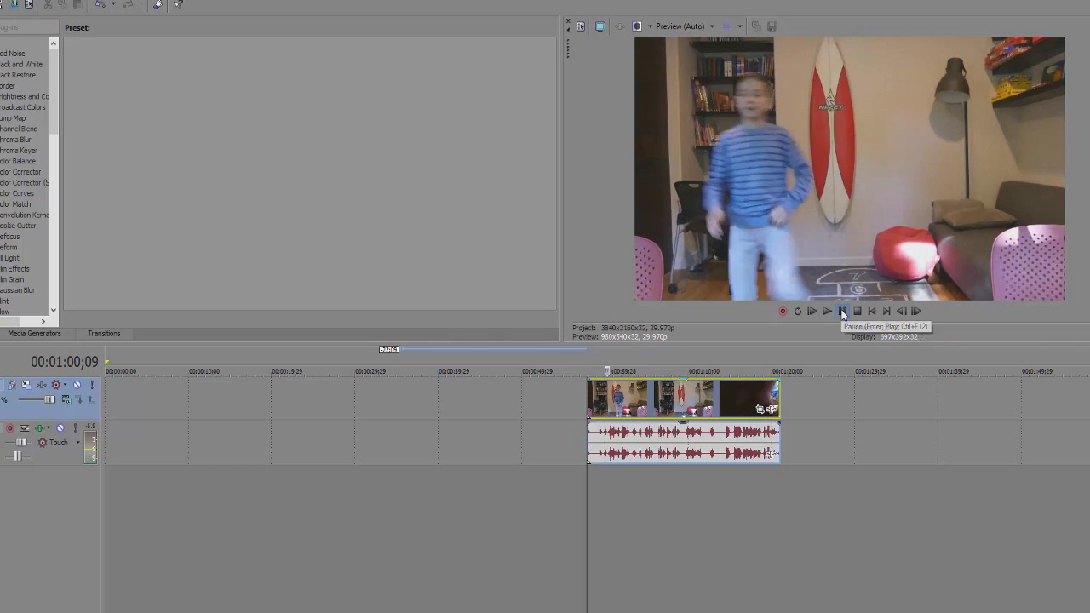
pyautogui.click(841, 311)
pyautogui.click(904, 313)
pyautogui.click(905, 314)
pyautogui.click(902, 311)
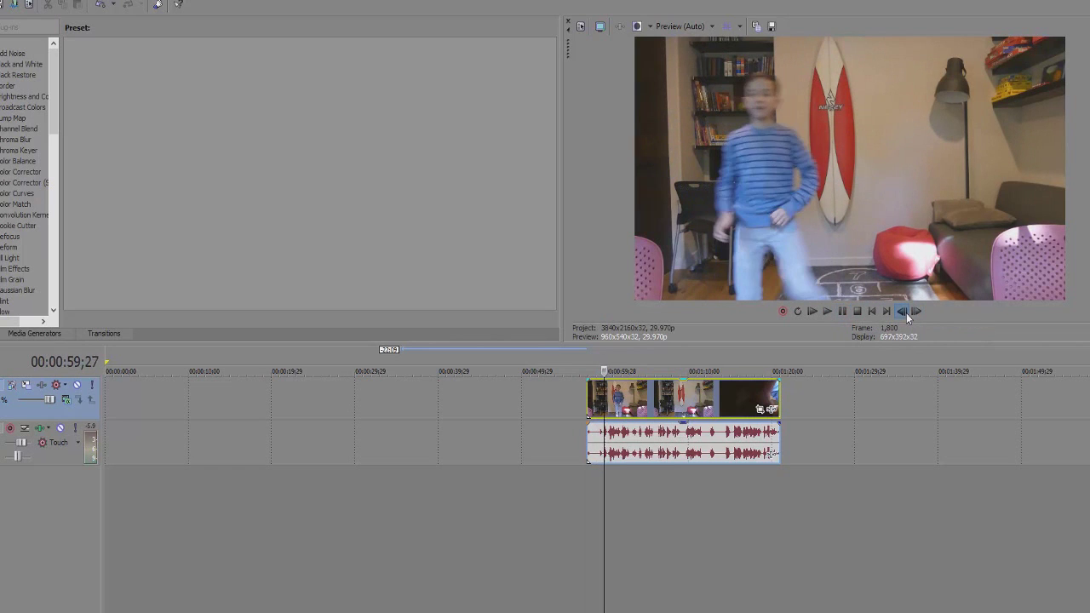
pyautogui.click(902, 312)
pyautogui.click(902, 312)
pyautogui.click(903, 312)
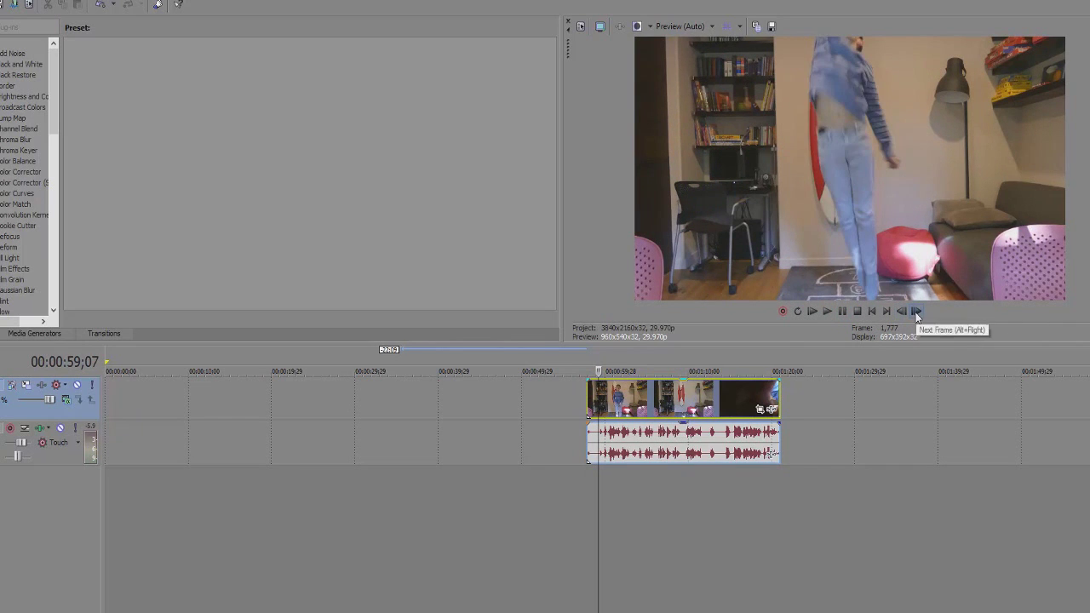
pyautogui.click(916, 312)
pyautogui.click(916, 312)
pyautogui.click(919, 315)
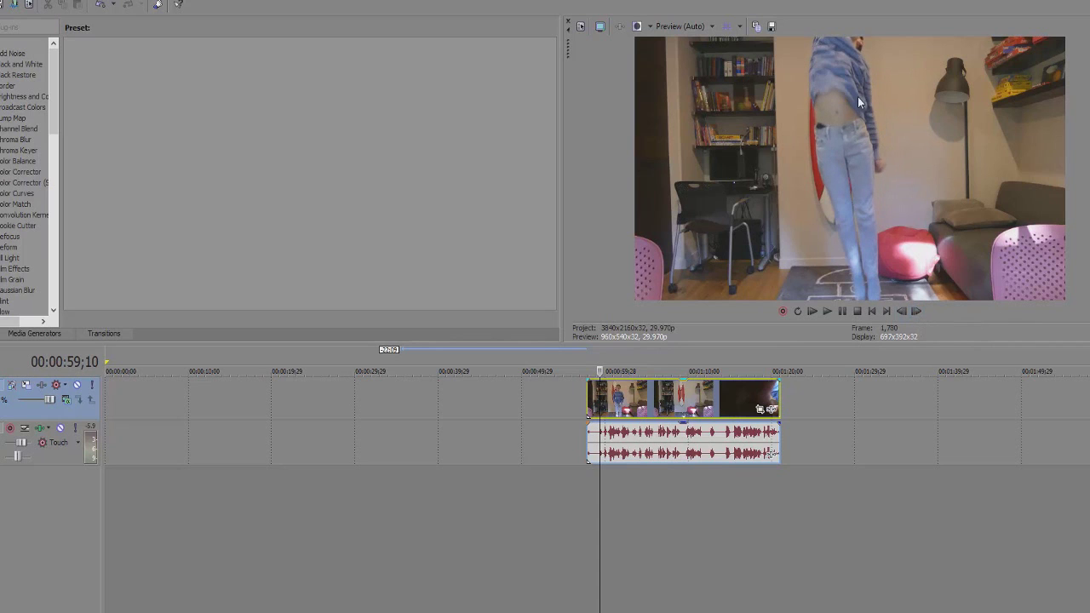
pyautogui.click(915, 312)
pyautogui.click(915, 312)
pyautogui.click(915, 312)
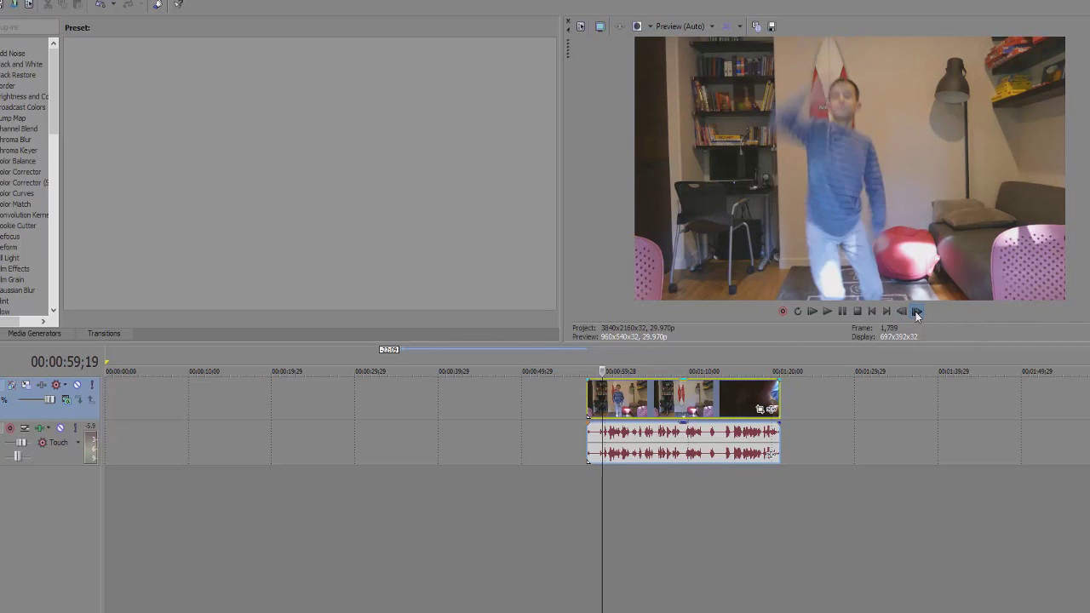
pyautogui.click(915, 312)
pyautogui.click(915, 312)
pyautogui.click(902, 313)
pyautogui.click(903, 312)
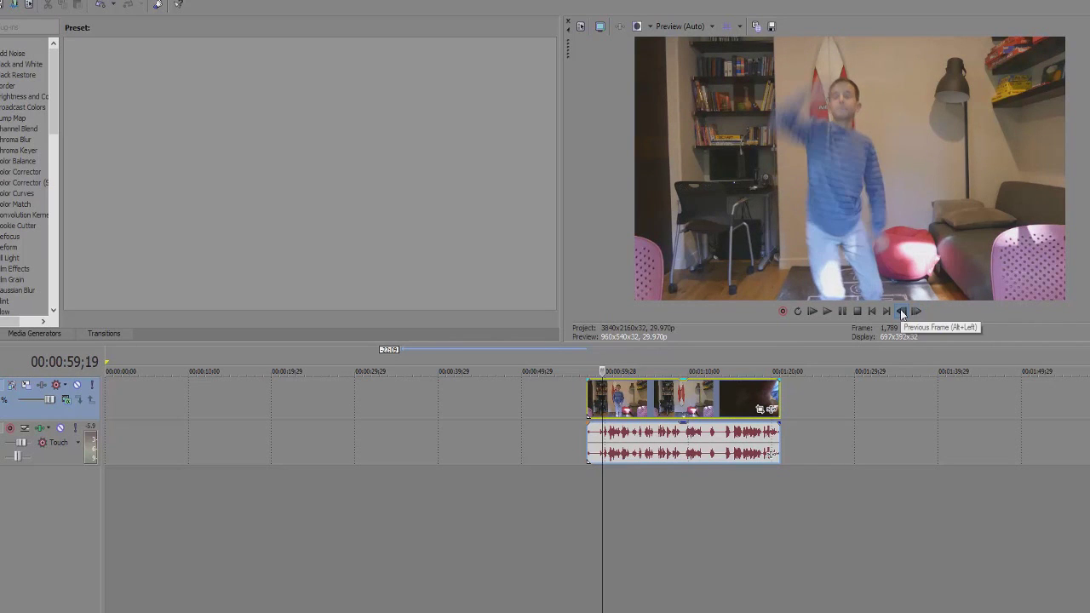
pyautogui.press('s')
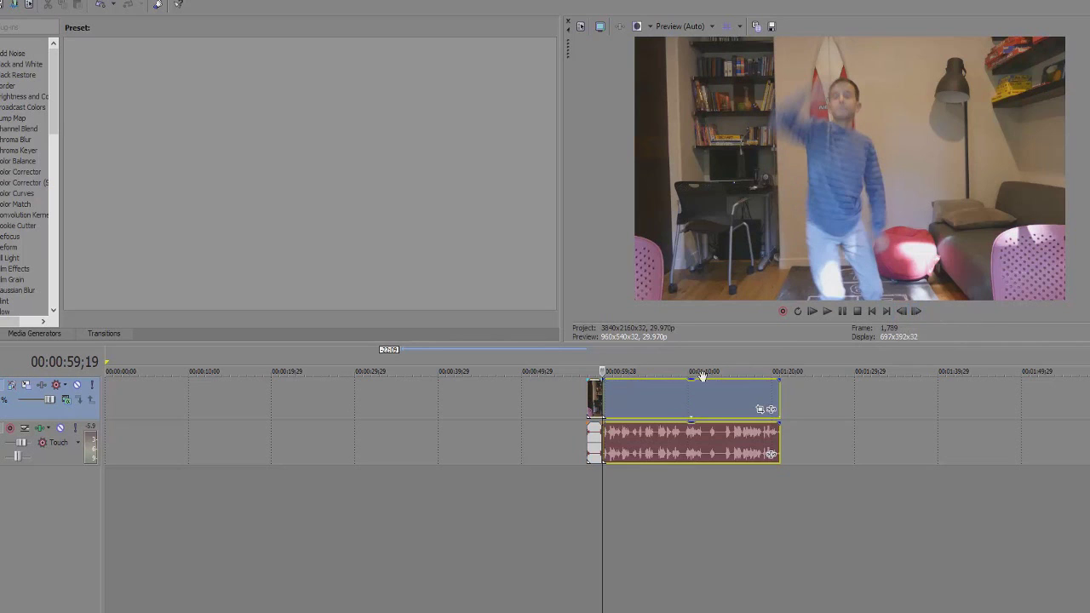
# Step: Trim the start of the second clip to 00:01:00;29, where the room is empty
pyautogui.click(827, 312)
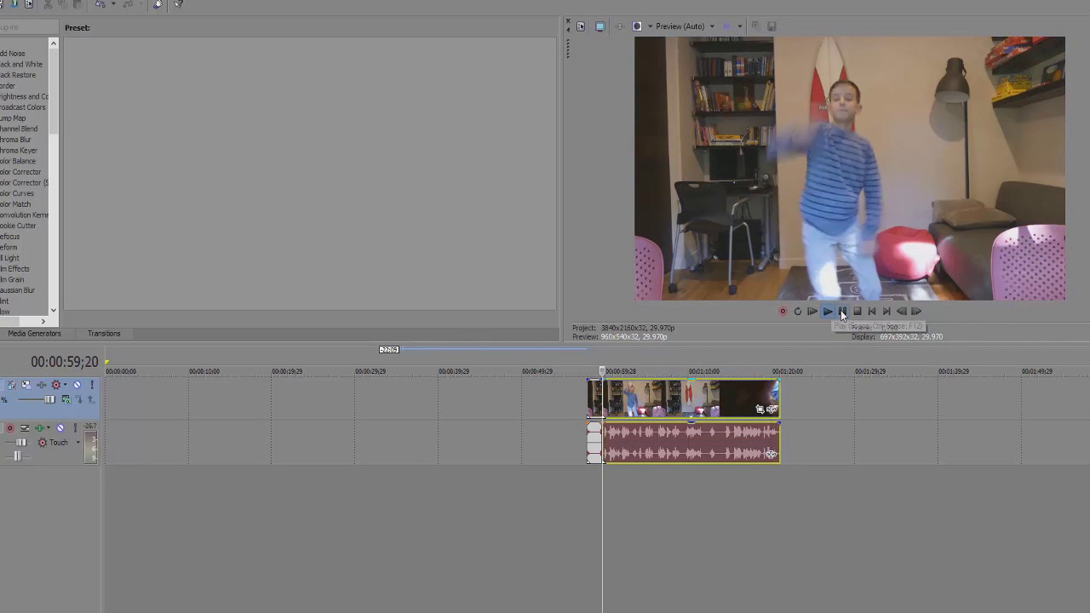
pyautogui.click(841, 312)
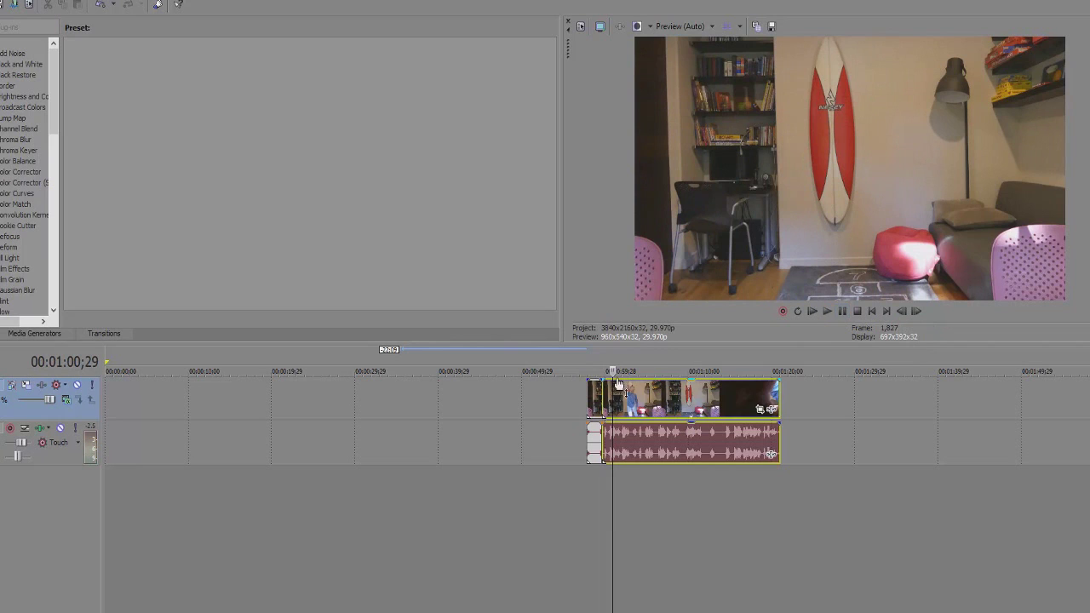
pyautogui.moveTo(604, 396); pyautogui.dragTo(614, 396)
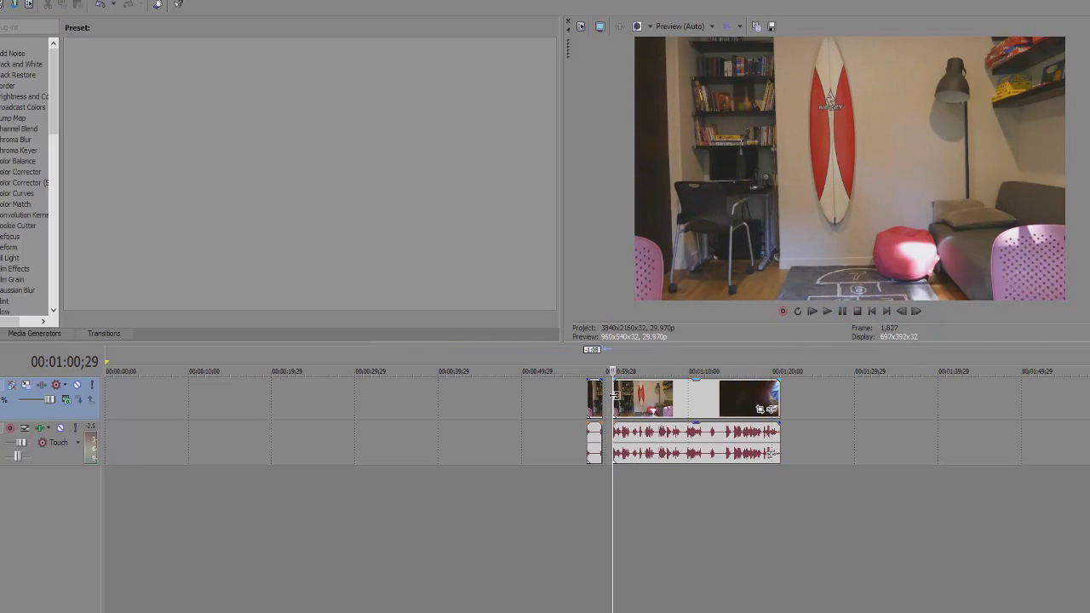
# Step: Split the empty-room clip before the boy comes back into the shot and delete the remaining end part
pyautogui.click(620, 401)
pyautogui.click(586, 392)
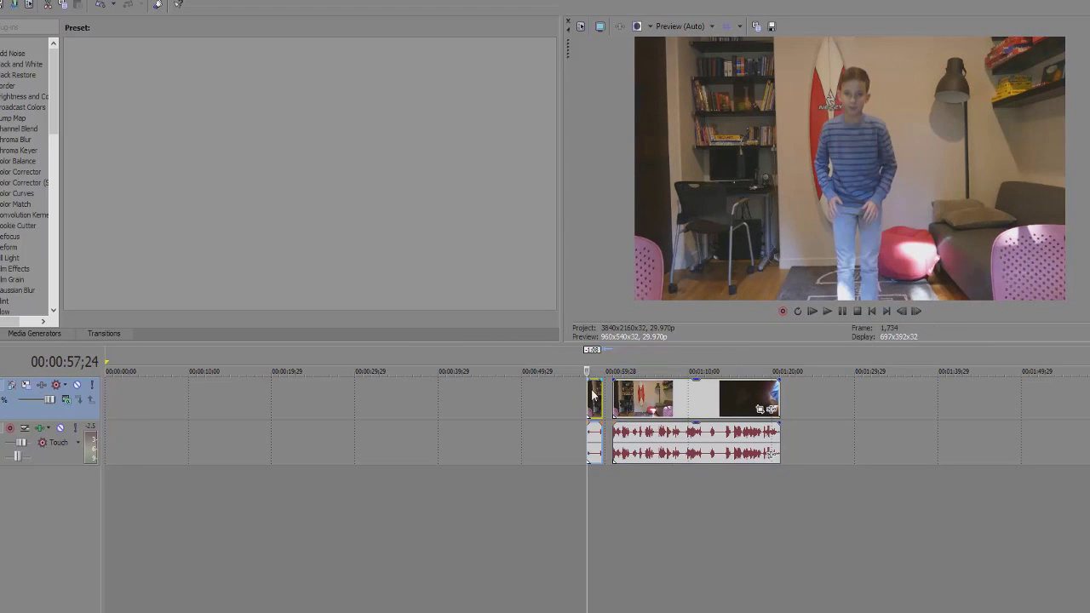
pyautogui.click(613, 398)
pyautogui.click(629, 403)
pyautogui.click(636, 405)
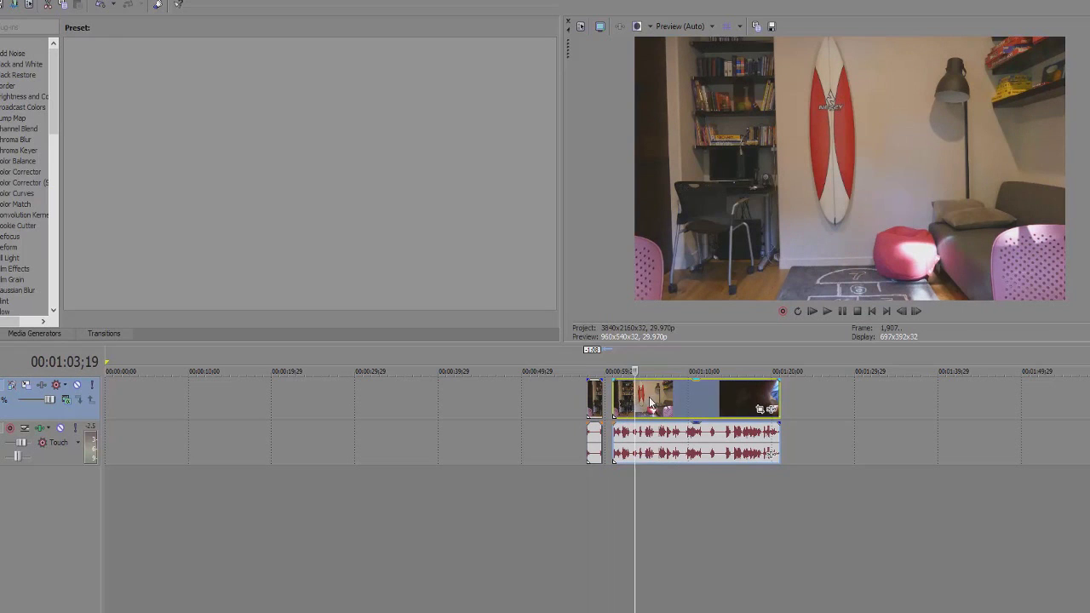
pyautogui.click(649, 406)
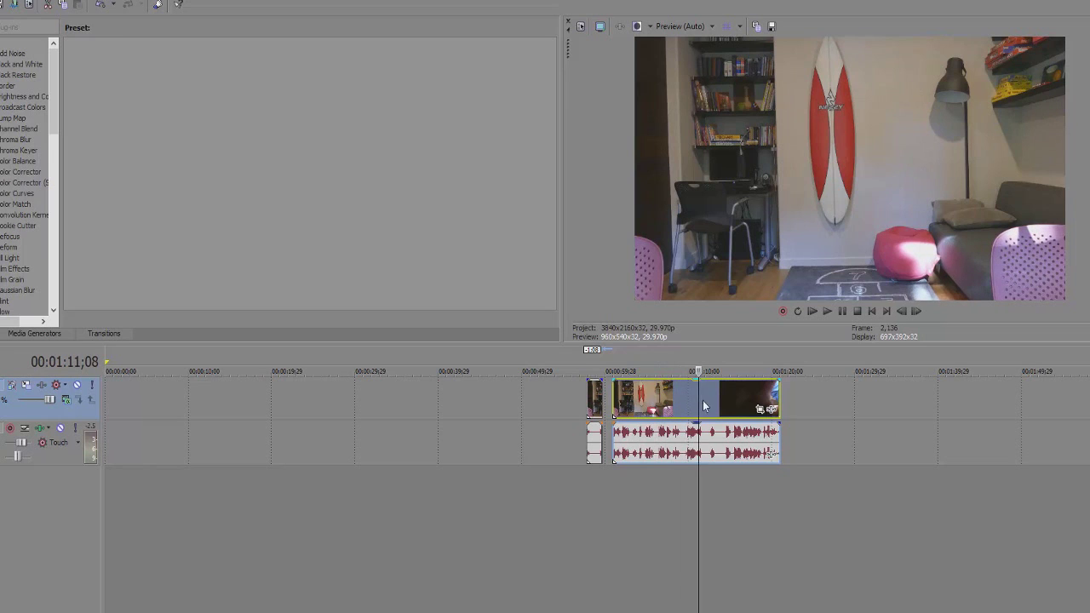
pyautogui.click(753, 398)
pyautogui.click(743, 398)
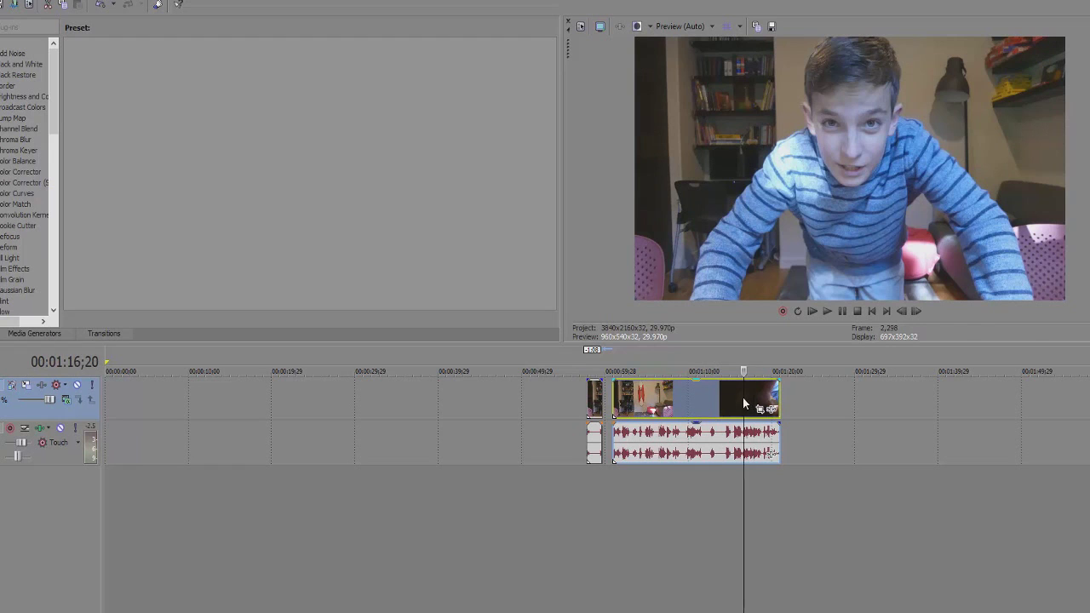
pyautogui.click(734, 401)
pyautogui.click(724, 401)
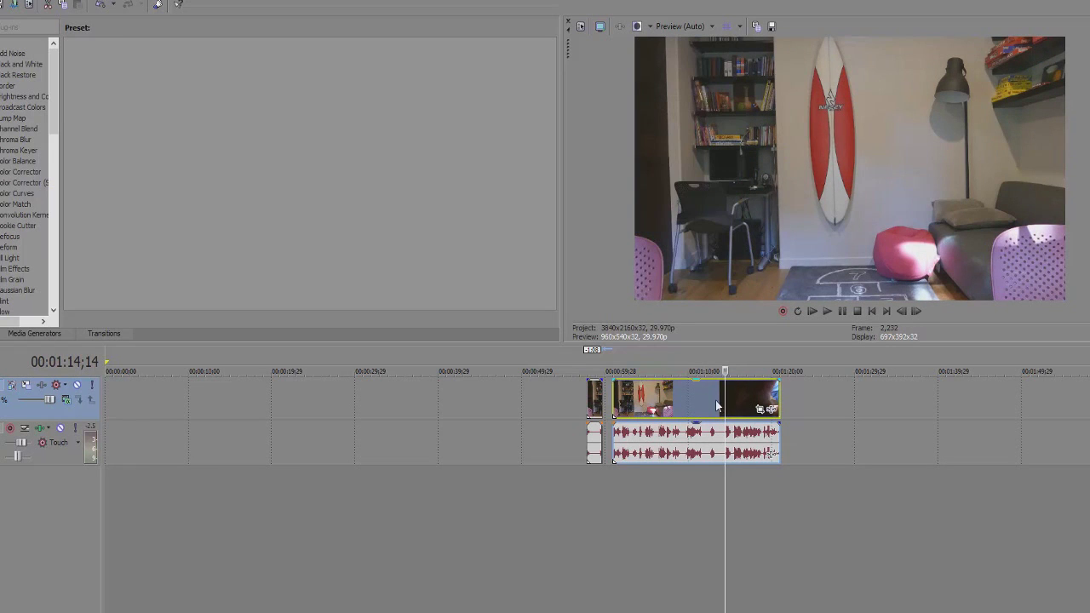
pyautogui.moveTo(720, 402); pyautogui.dragTo(716, 402)
pyautogui.click(715, 407)
pyautogui.press('s')
pyautogui.click(727, 402)
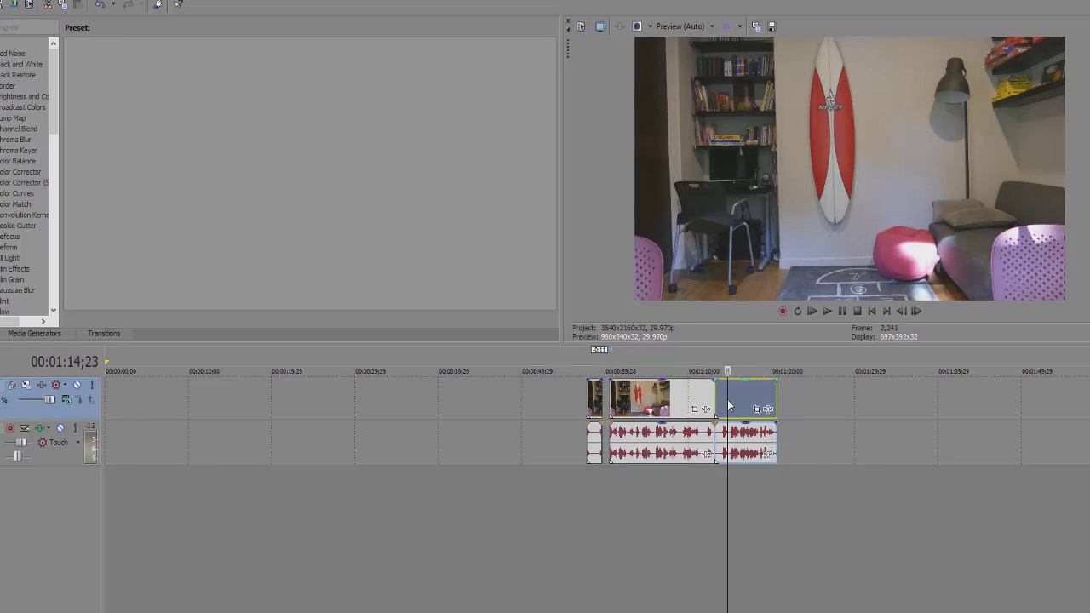
pyautogui.press('Delete')
# Step: Move the short jump clip to the very start of the timeline
pyautogui.click(594, 404)
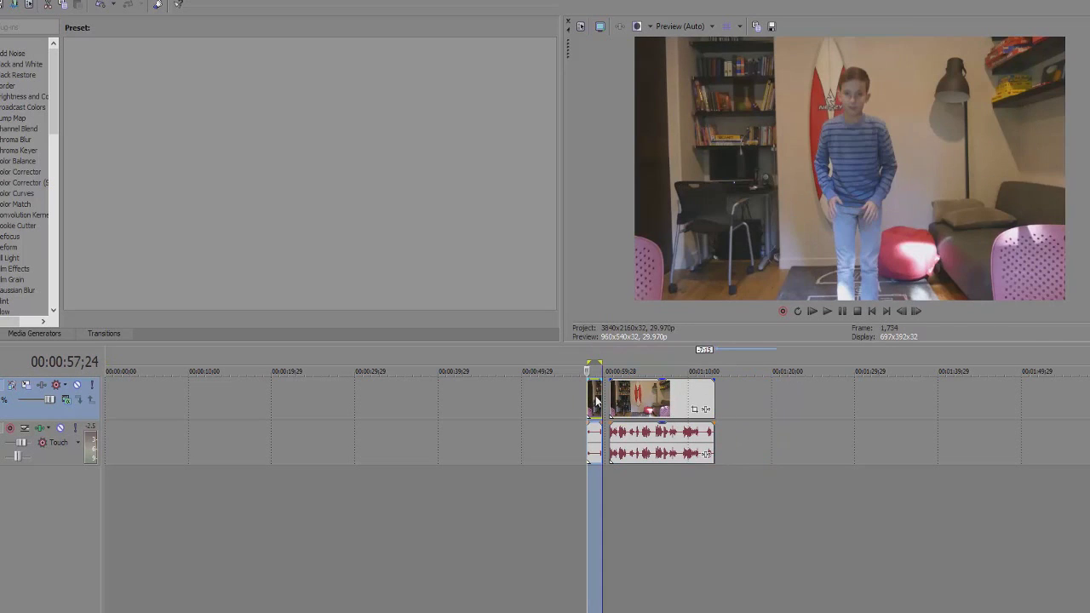
pyautogui.press('space')
pyautogui.moveTo(588, 397); pyautogui.dragTo(83, 390)
# Step: Shift the empty-room clip toward the start of the timeline, leaving a short gap after the jump clip
pyautogui.moveTo(669, 403); pyautogui.dragTo(521, 399)
pyautogui.moveTo(621, 400); pyautogui.dragTo(222, 400)
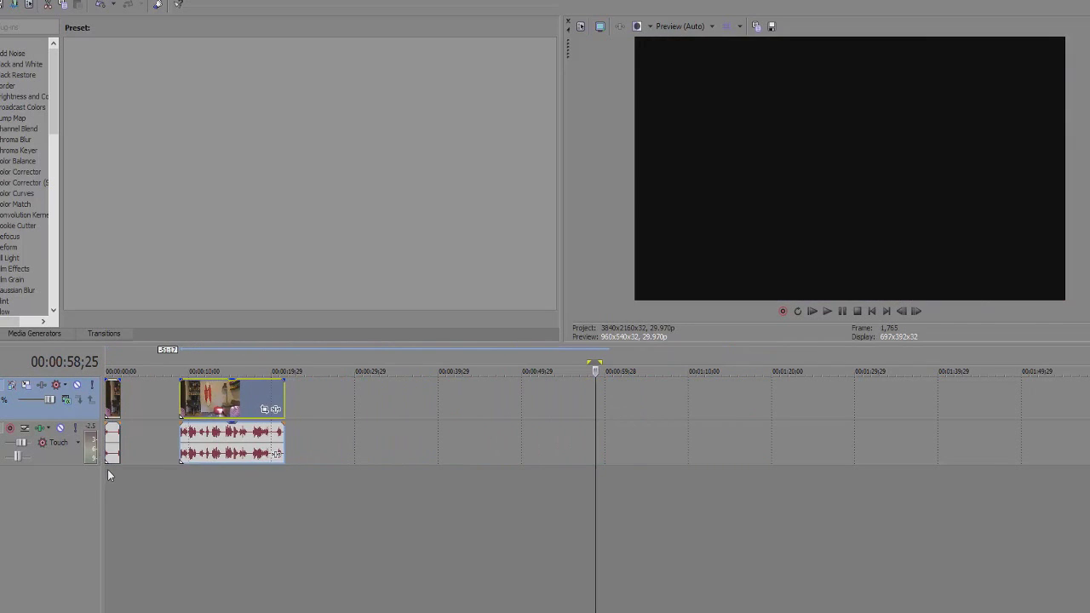
pyautogui.click(107, 469)
pyautogui.scroll(2, 196, 454)
pyautogui.moveTo(338, 409); pyautogui.dragTo(250, 407)
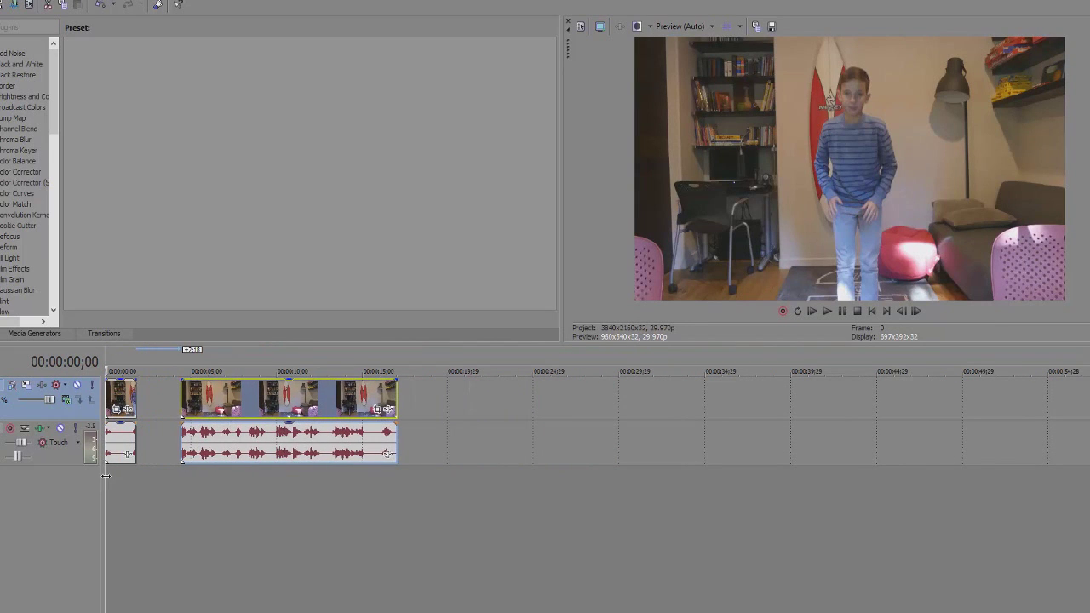
pyautogui.click(112, 473)
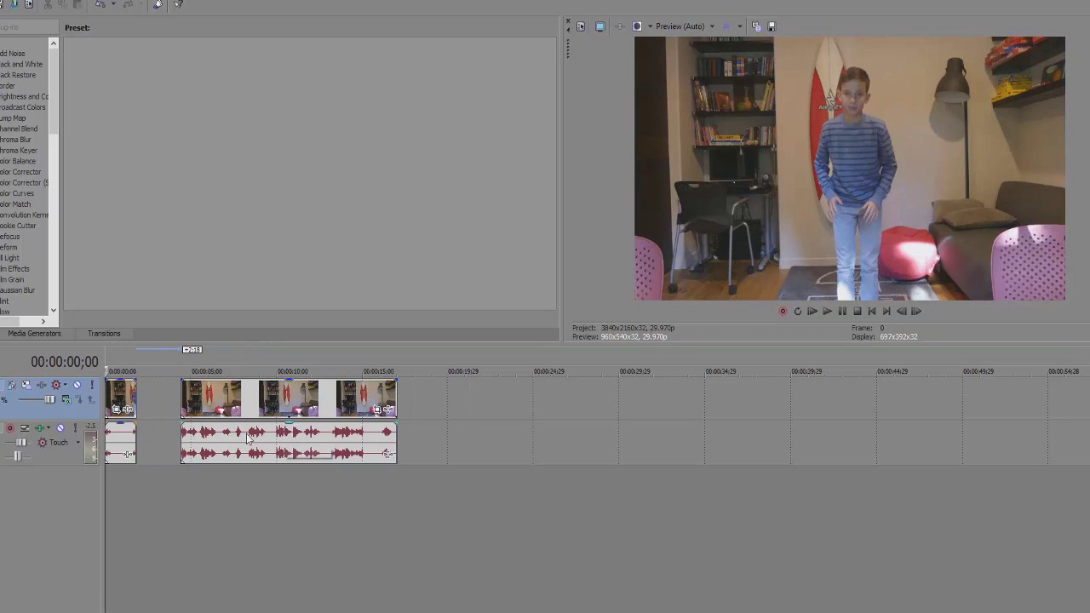
# Step: Delete the audio track from the project
pyautogui.rightClick(61, 459)
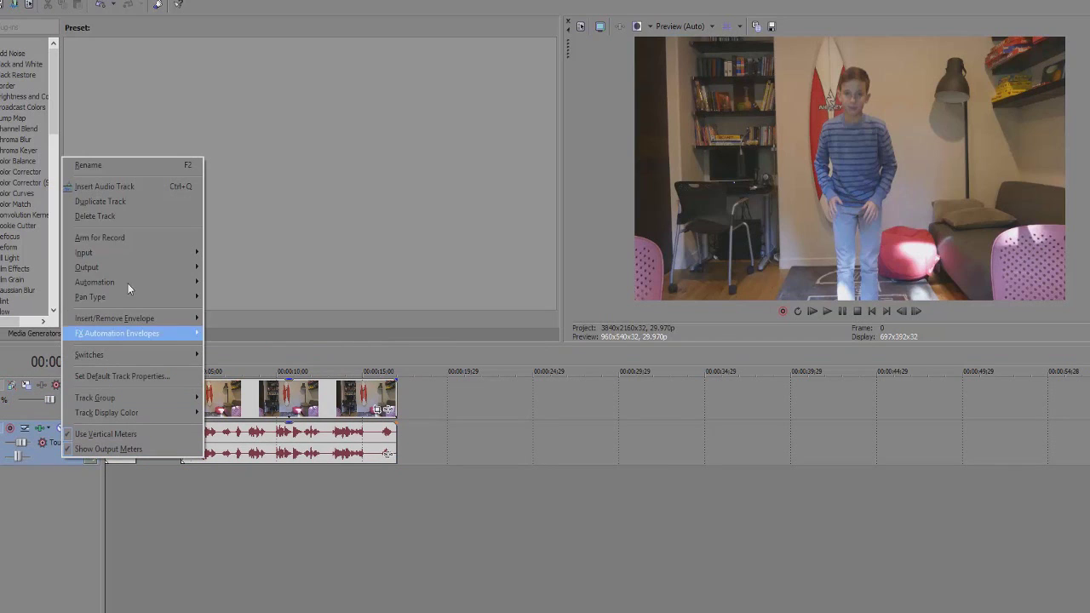
pyautogui.click(108, 218)
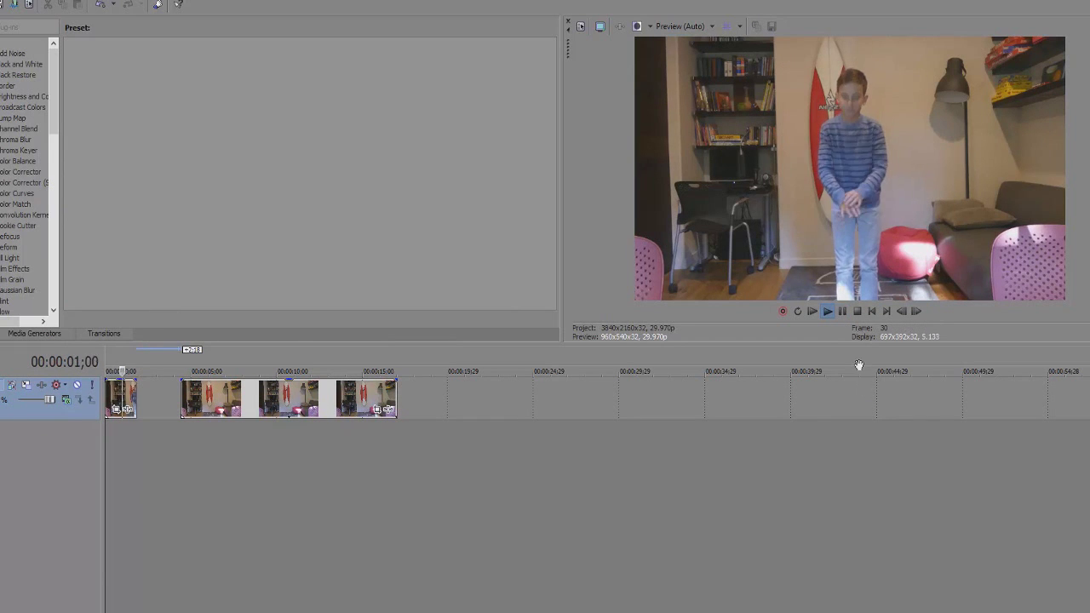
# Step: Stop playback and move the empty-room clip directly against the end of the jump clip
pyautogui.click(843, 312)
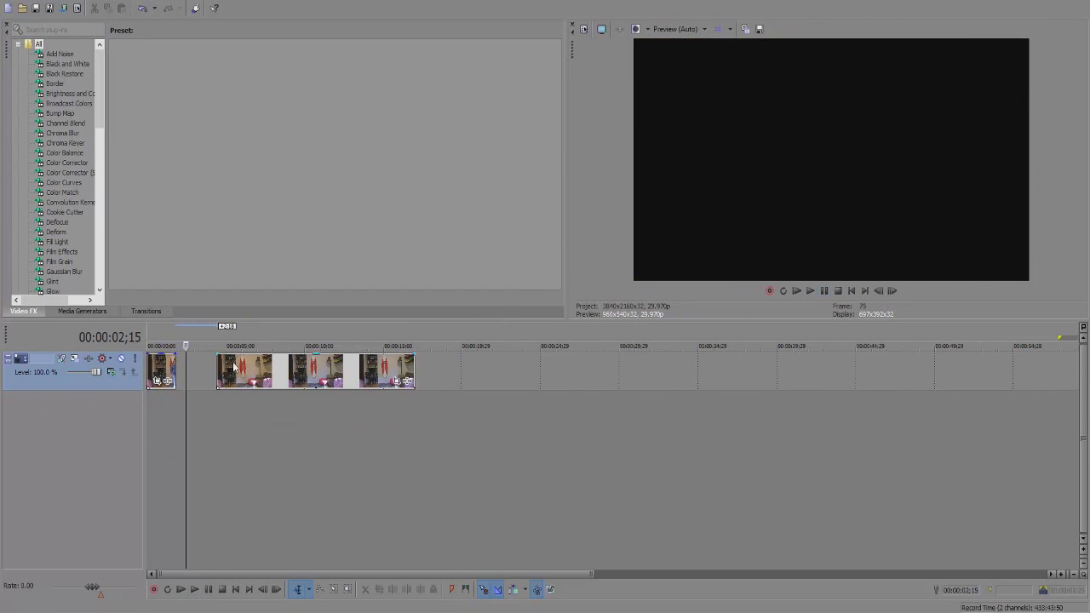
pyautogui.moveTo(198, 390); pyautogui.dragTo(156, 390)
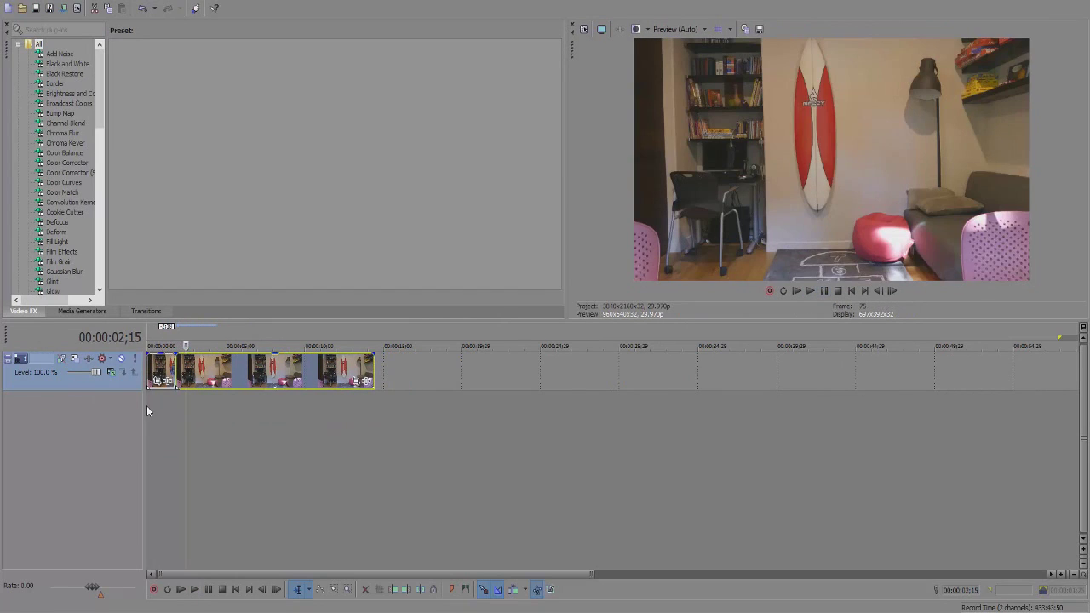
pyautogui.click(147, 403)
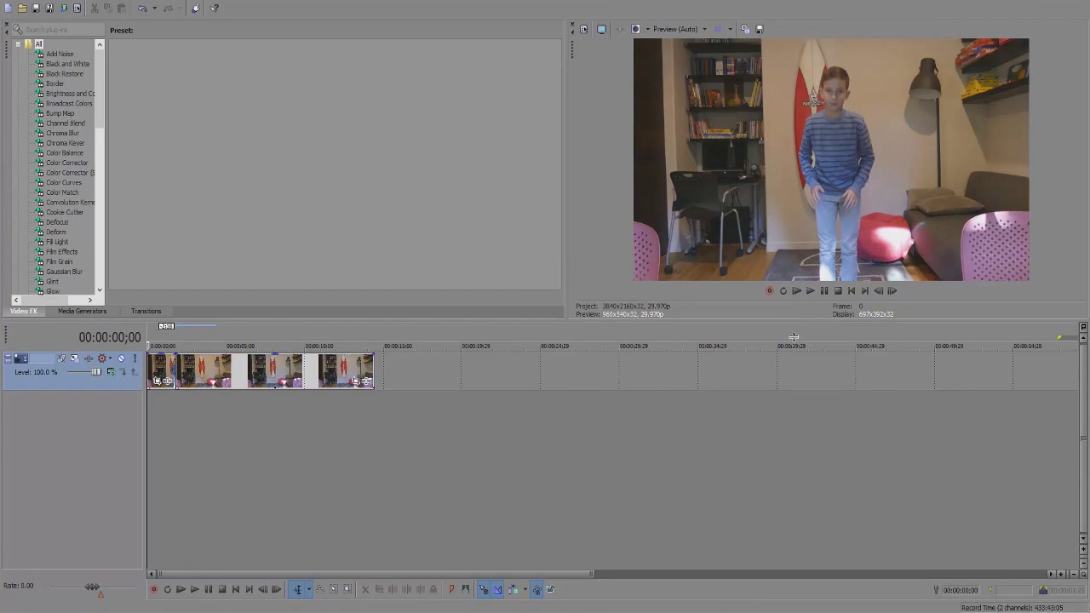
# Step: Enlarge the video preview area, play the joined clips from the beginning and return to the start of the timeline
pyautogui.moveTo(793, 337); pyautogui.dragTo(793, 445)
pyautogui.moveTo(569, 277); pyautogui.dragTo(307, 275)
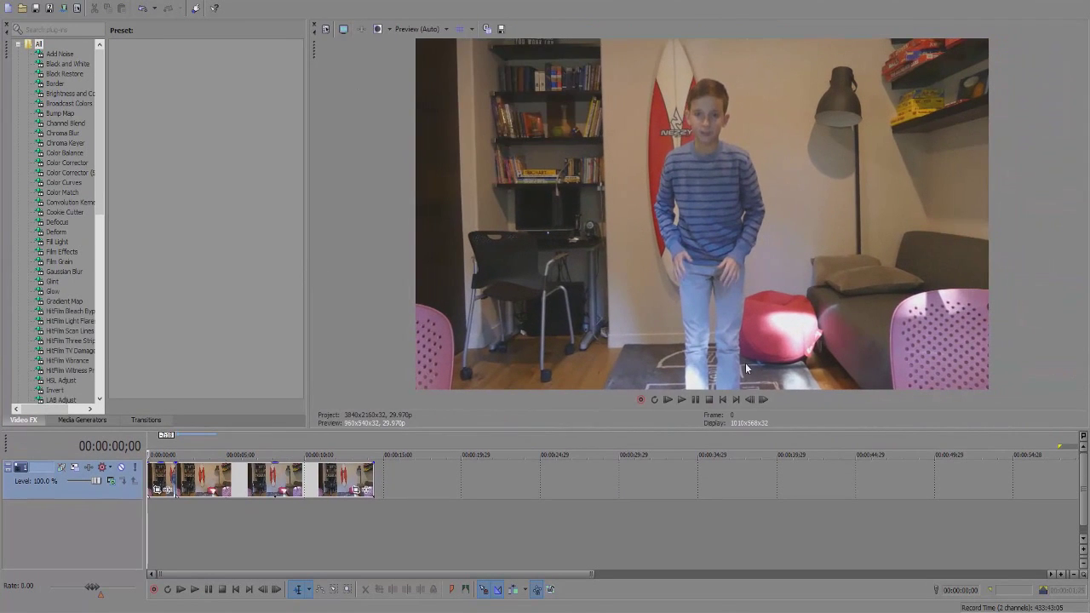
pyautogui.click(684, 401)
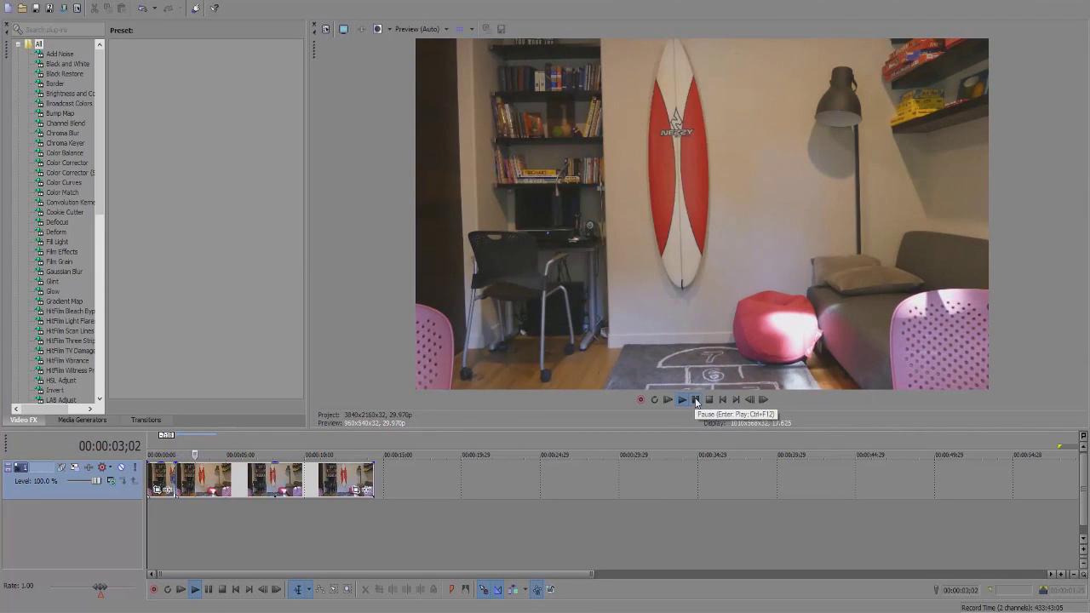
pyautogui.click(694, 400)
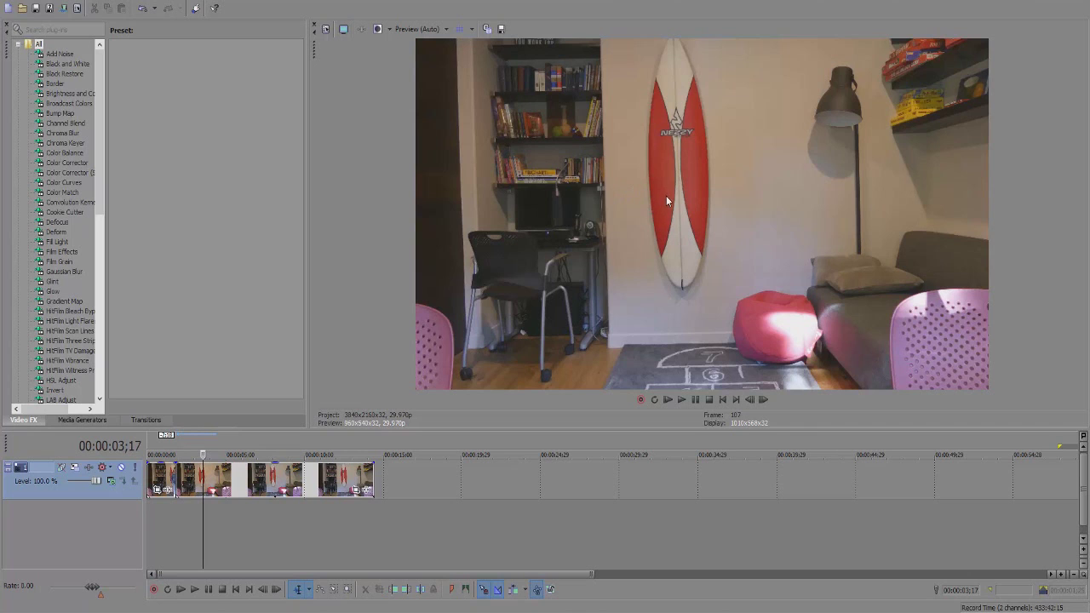
pyautogui.click(149, 509)
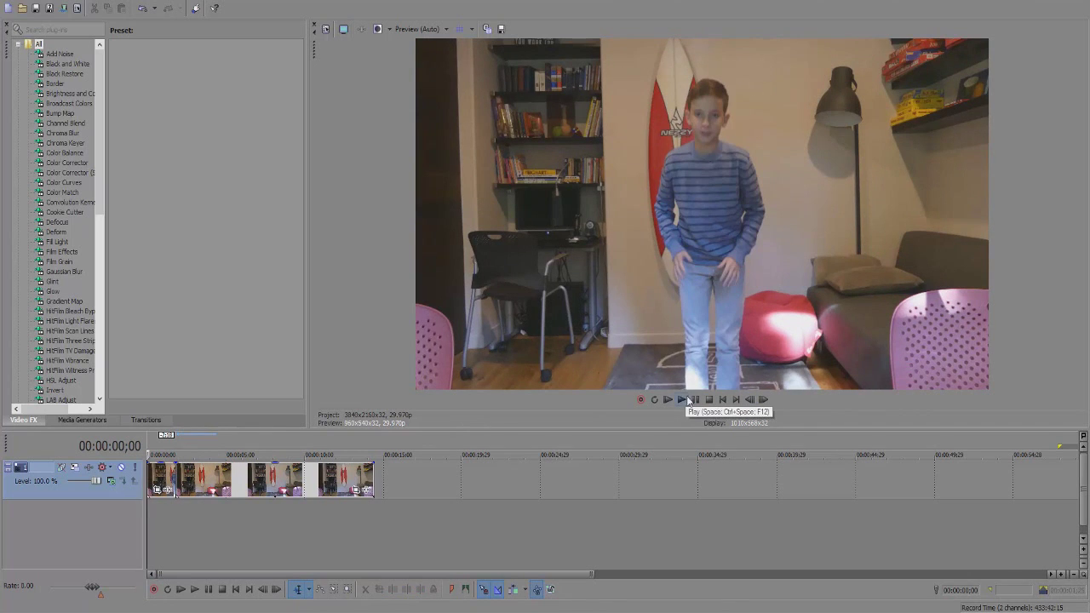
# Step: Insert a second video track beneath the jump clip's track and move the empty-room clip to its start
pyautogui.moveTo(403, 428); pyautogui.dragTo(362, 313)
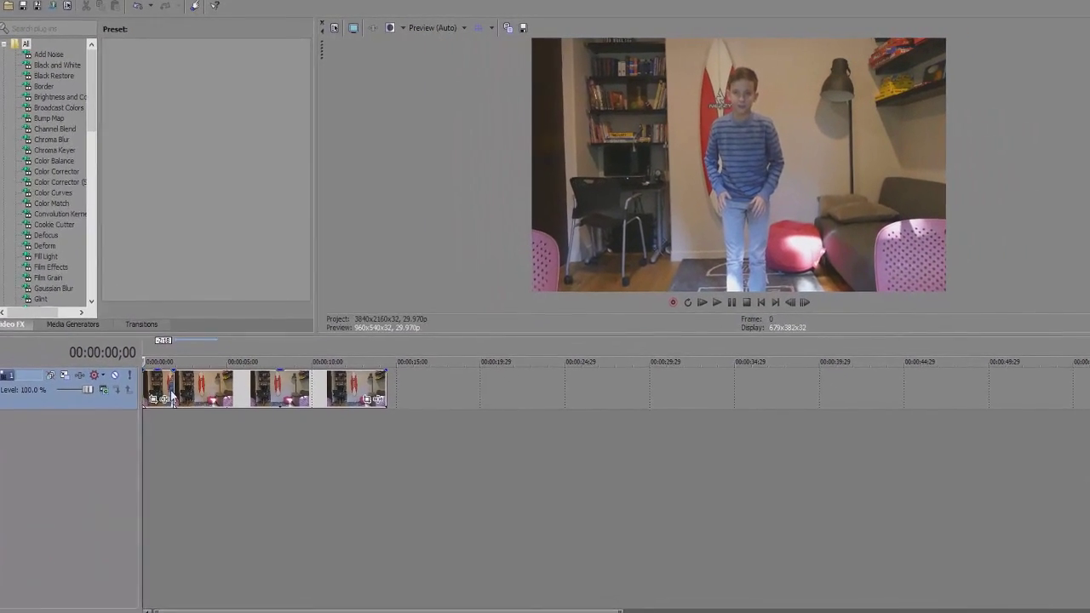
pyautogui.rightClick(104, 417)
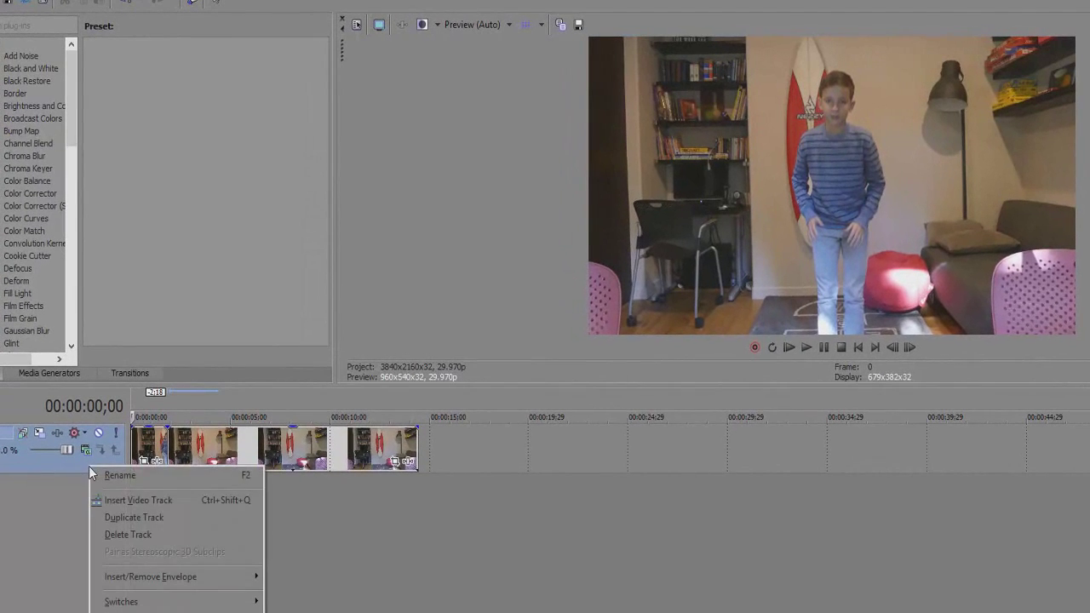
pyautogui.click(129, 506)
pyautogui.moveTo(100, 464); pyautogui.dragTo(109, 505)
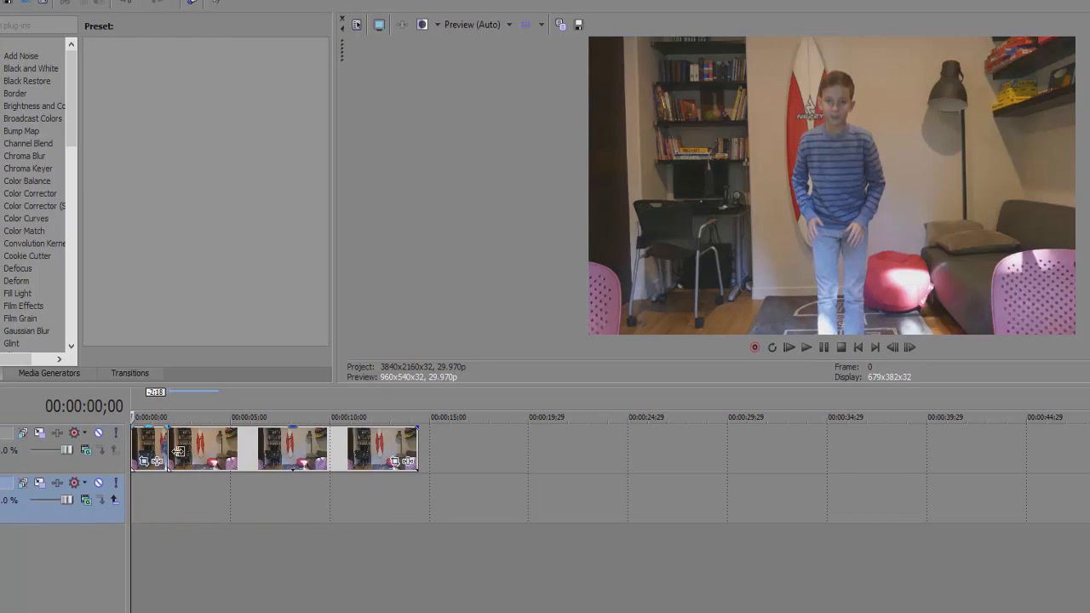
pyautogui.click(201, 447)
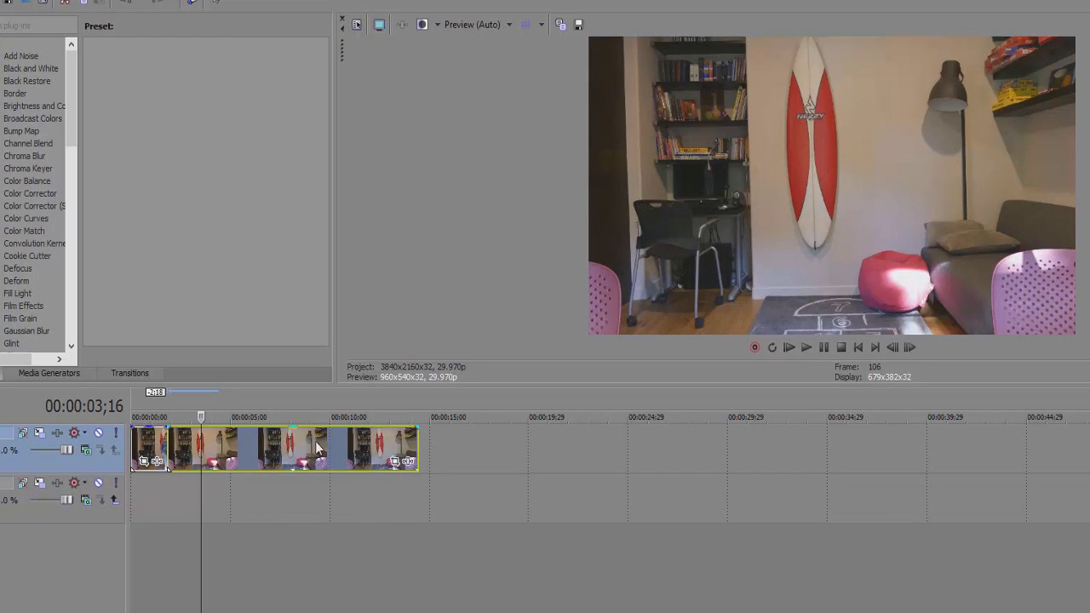
pyautogui.moveTo(315, 441); pyautogui.dragTo(187, 489)
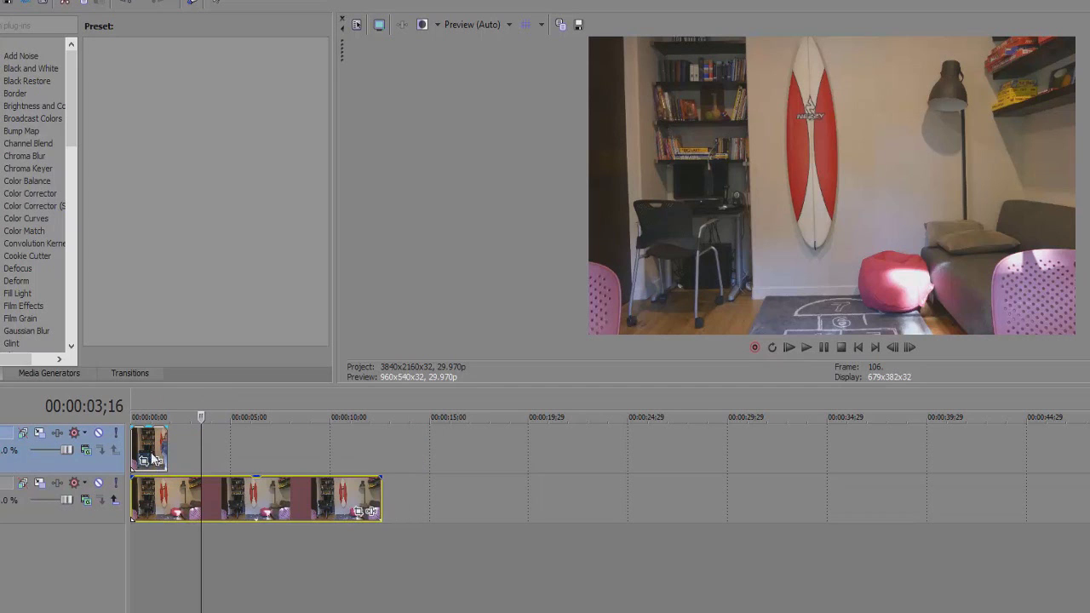
# Step: Play the stacked clips from the beginning and review the jump clip for the moment near the jump's peak
pyautogui.click(153, 458)
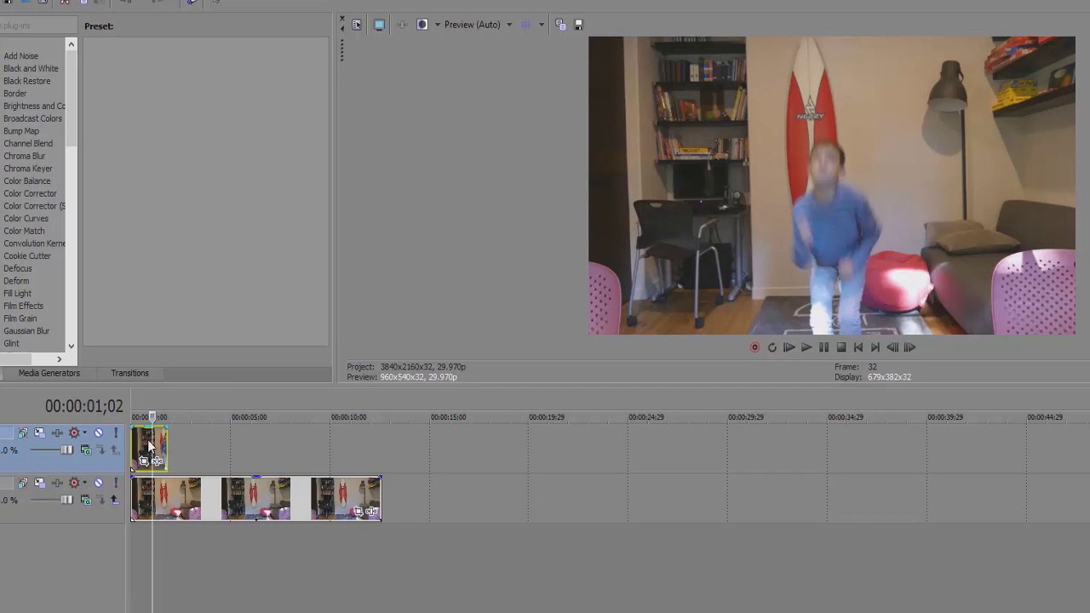
pyautogui.scroll(5, 147, 442)
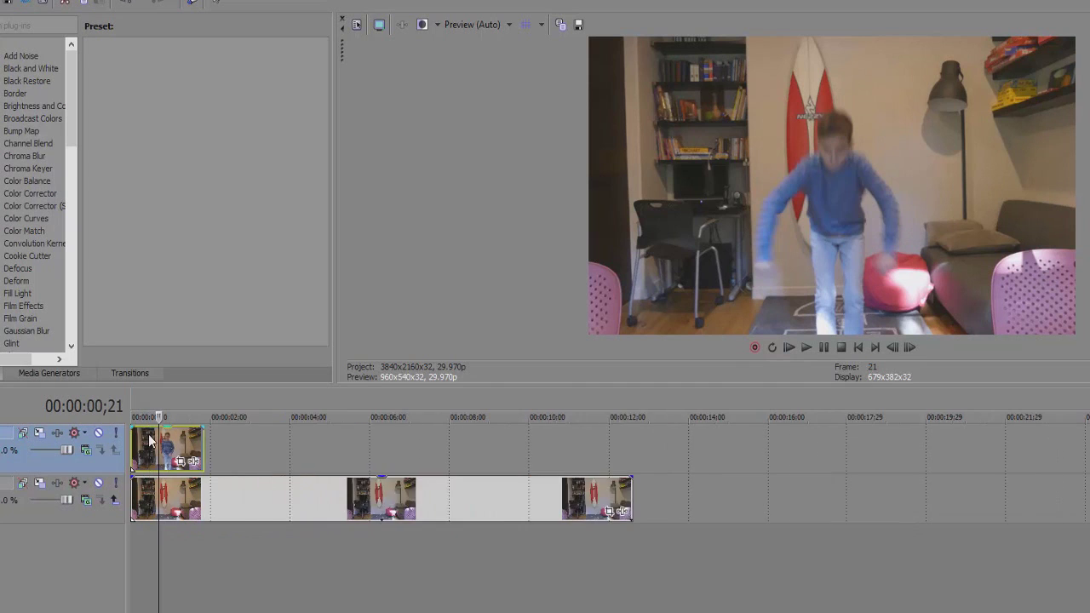
pyautogui.press('Home')
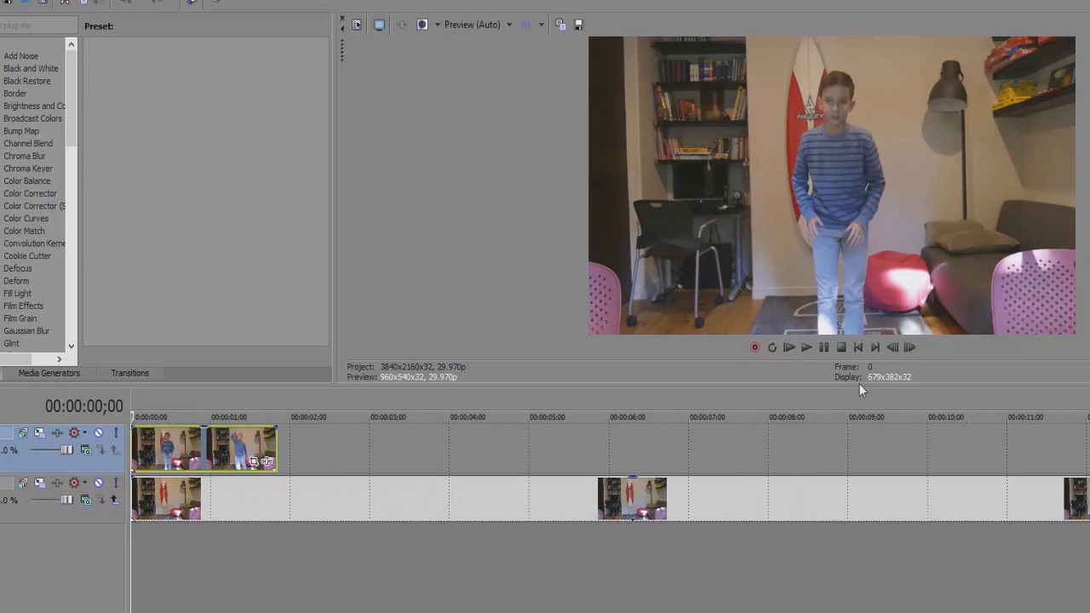
pyautogui.click(808, 349)
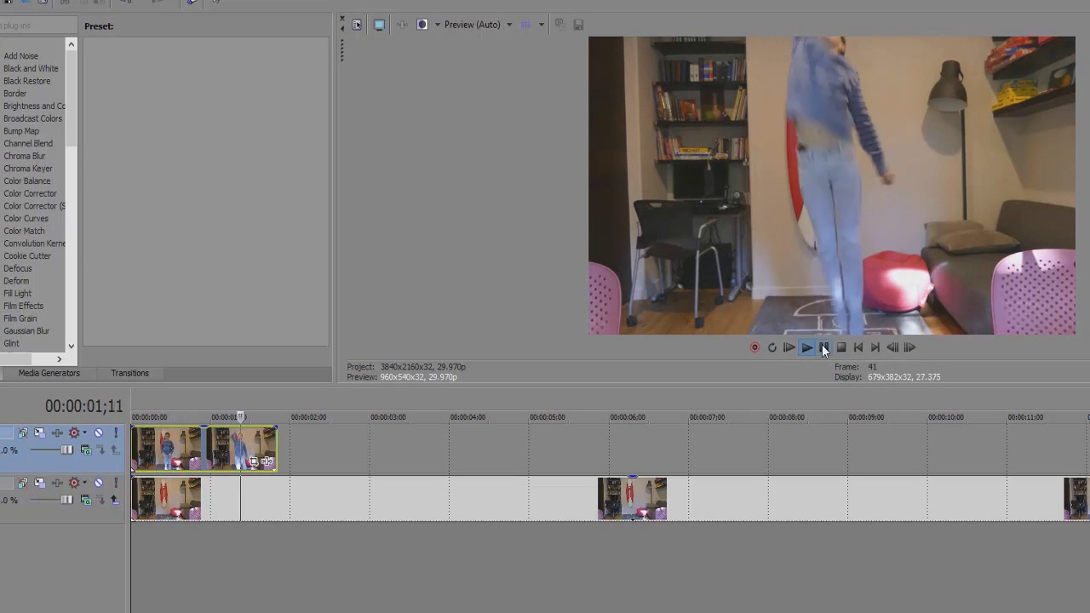
pyautogui.click(823, 348)
pyautogui.click(246, 439)
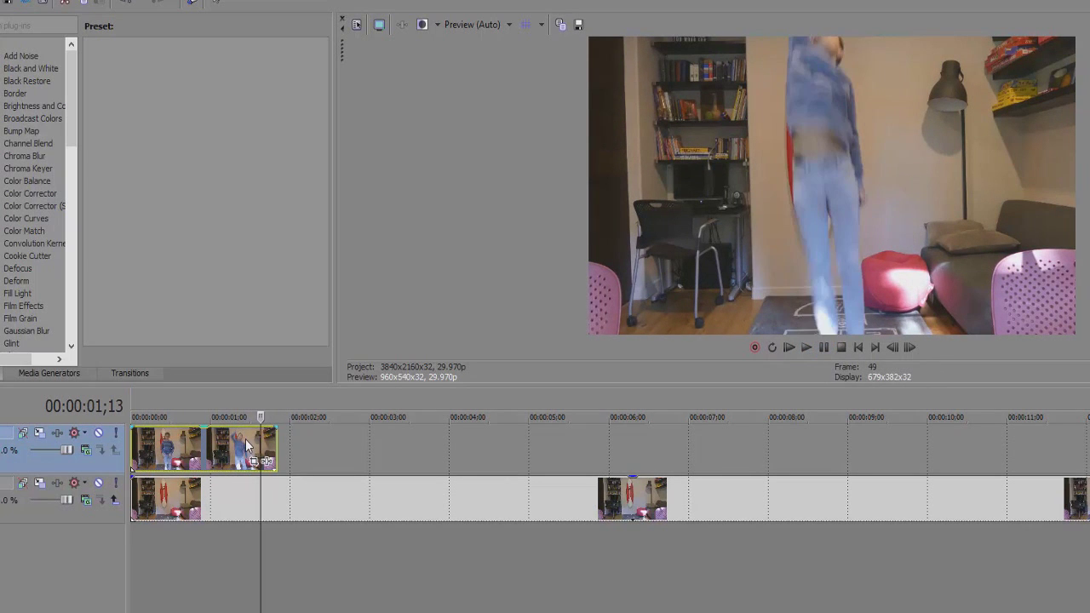
pyautogui.click(808, 345)
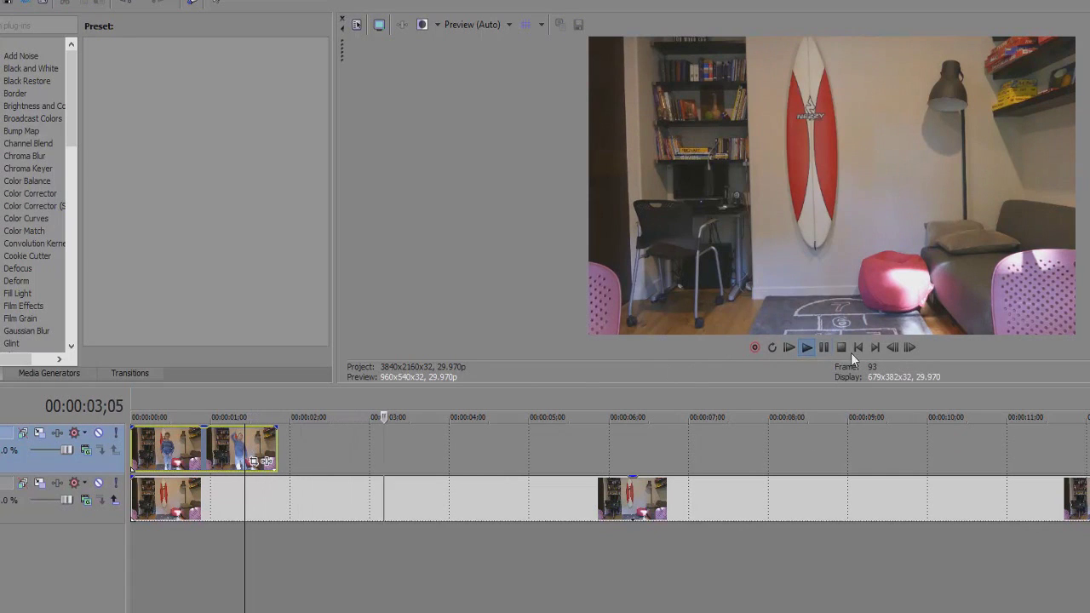
pyautogui.click(823, 344)
pyautogui.click(261, 441)
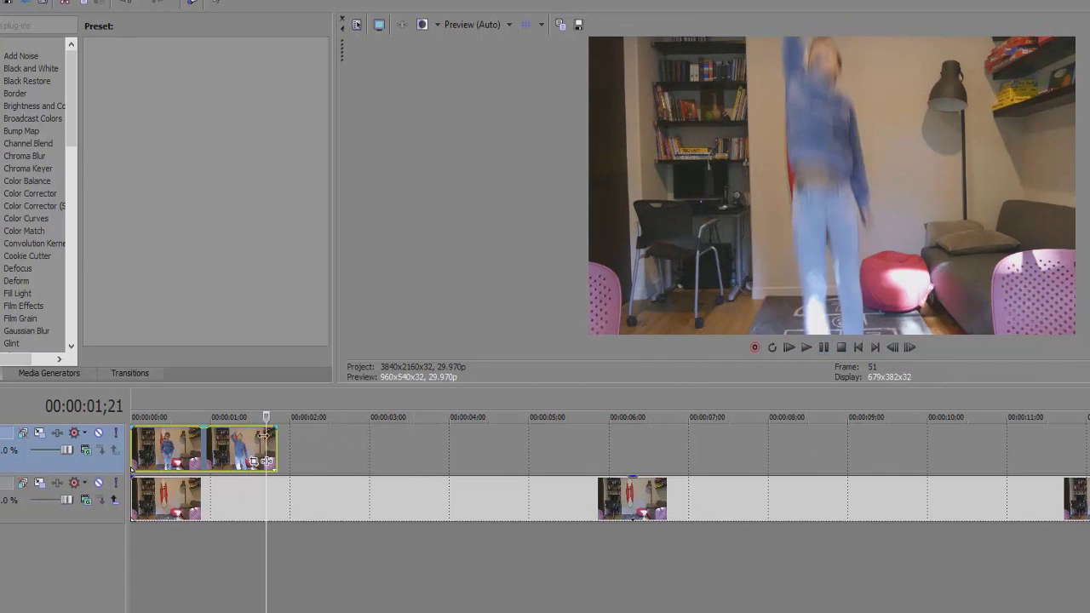
pyautogui.click(251, 438)
pyautogui.click(237, 438)
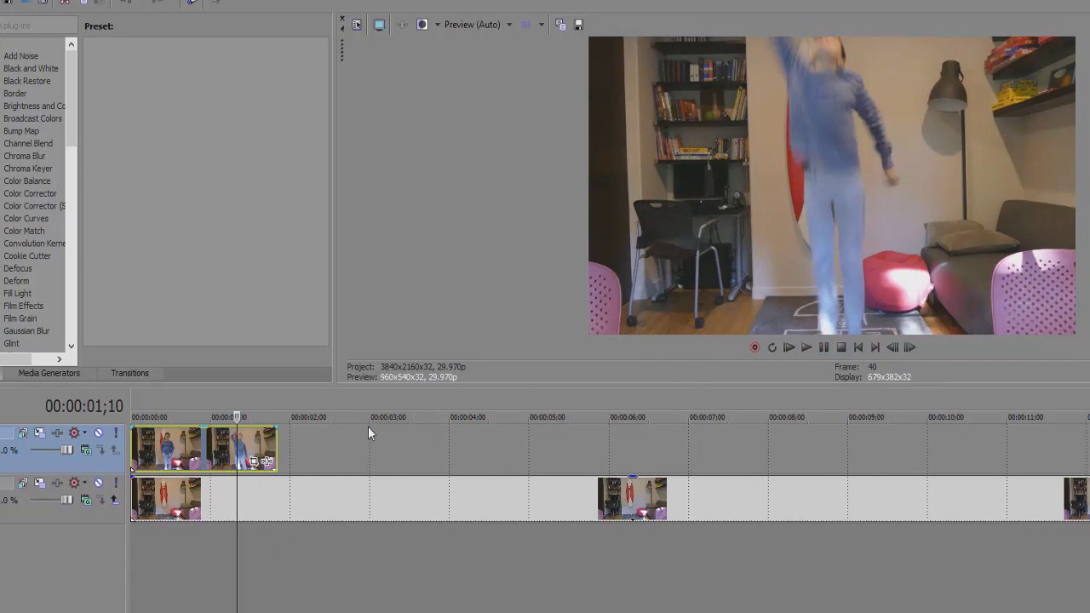
# Step: Compare the frames around the jump's peak one by one and place the playhead at 00:00:01;13
pyautogui.click(911, 348)
pyautogui.click(910, 348)
pyautogui.click(910, 348)
pyautogui.click(910, 348)
pyautogui.click(910, 348)
pyautogui.click(910, 348)
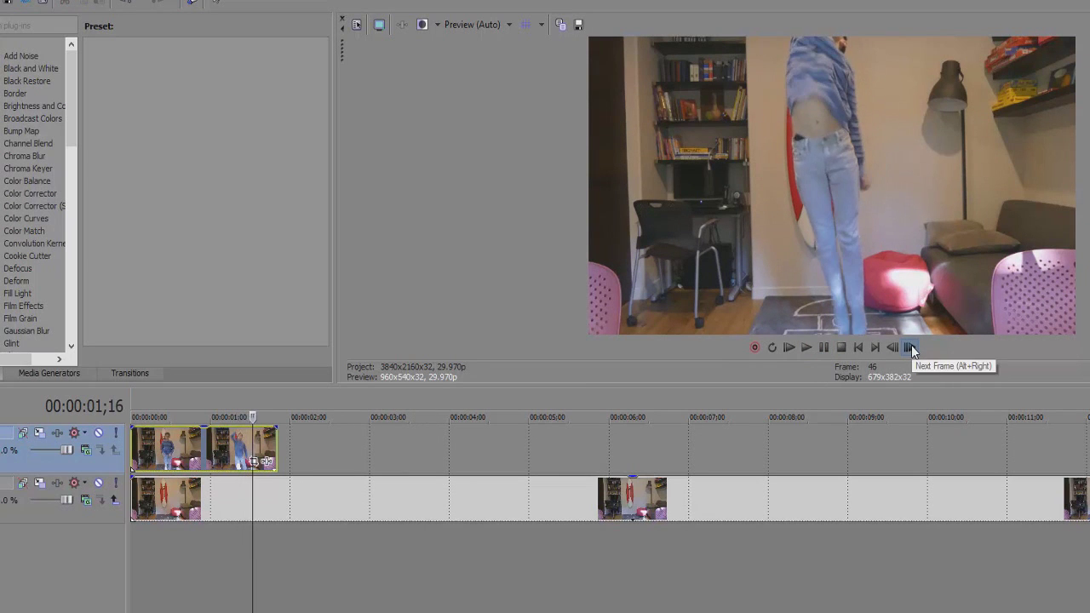
pyautogui.click(911, 348)
pyautogui.click(892, 348)
pyautogui.click(892, 348)
pyautogui.click(893, 348)
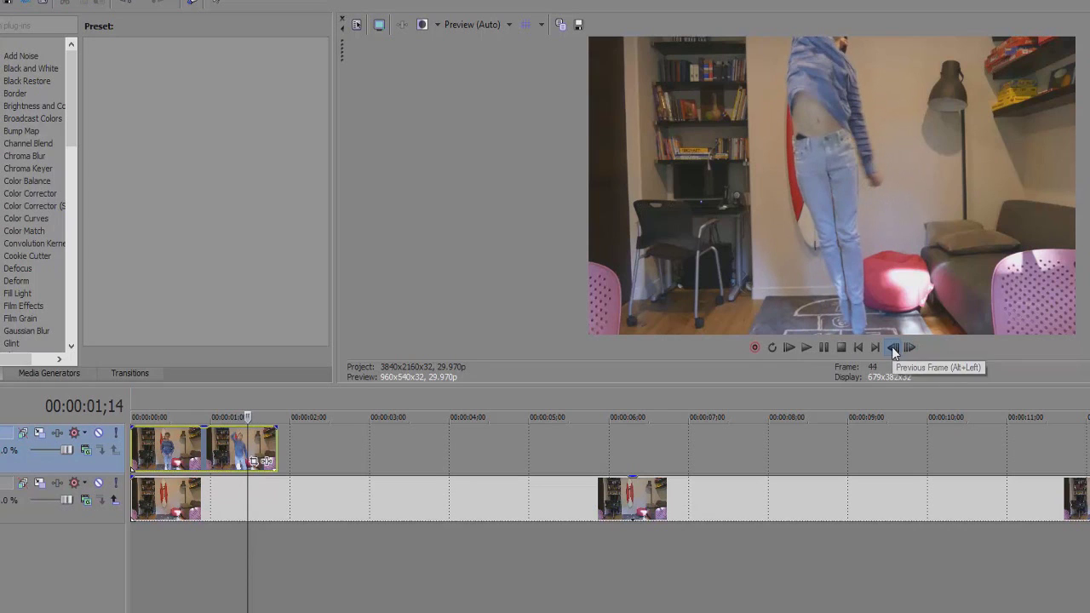
pyautogui.click(909, 349)
pyautogui.click(900, 348)
pyautogui.click(900, 348)
pyautogui.click(899, 349)
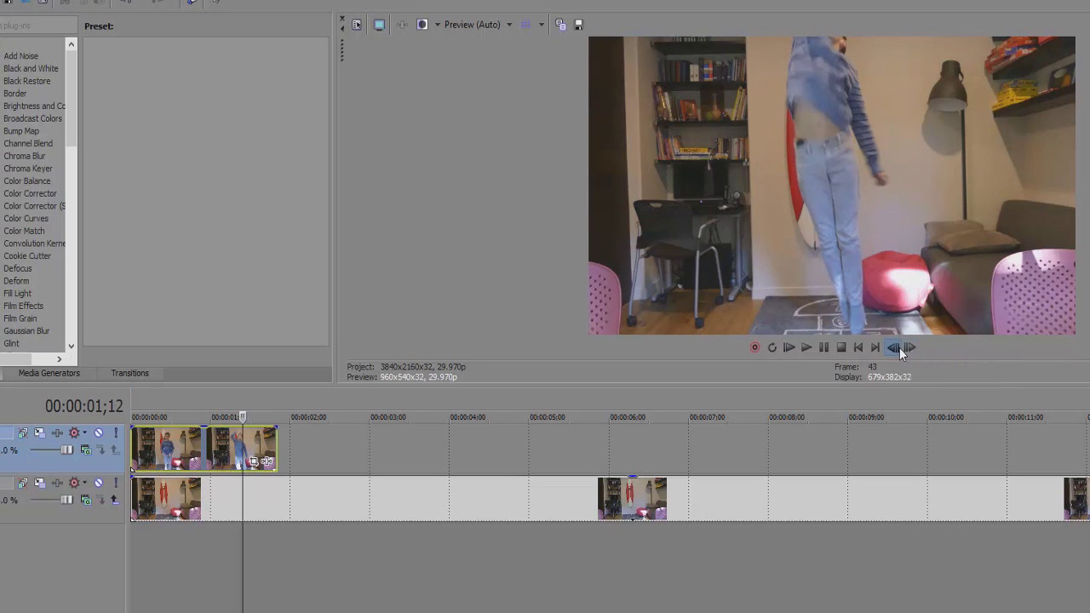
pyautogui.click(910, 349)
pyautogui.click(909, 348)
pyautogui.click(910, 349)
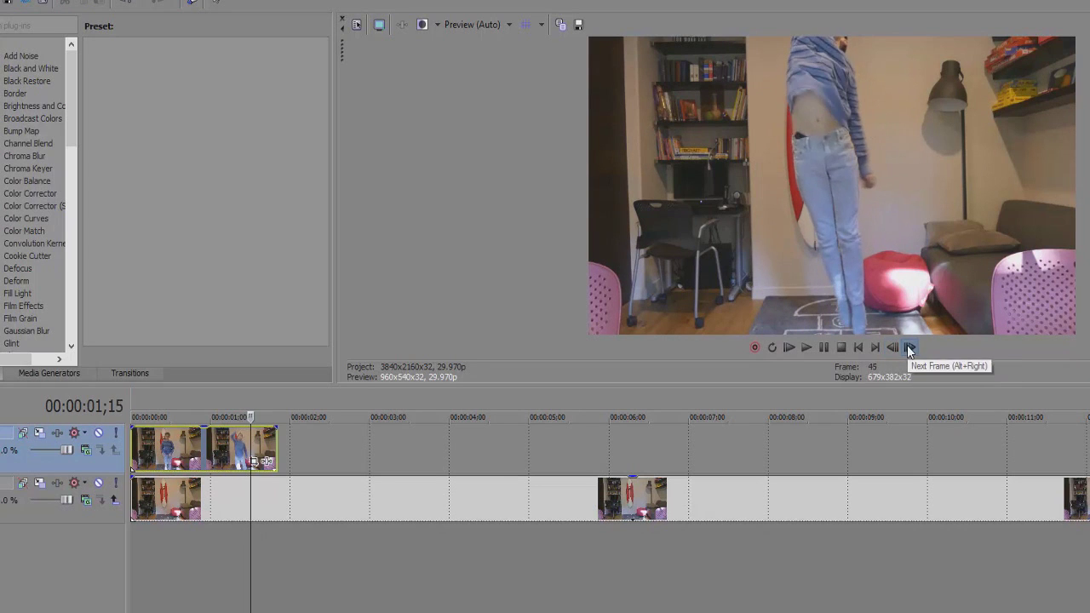
pyautogui.click(892, 348)
pyautogui.click(893, 349)
pyautogui.click(892, 348)
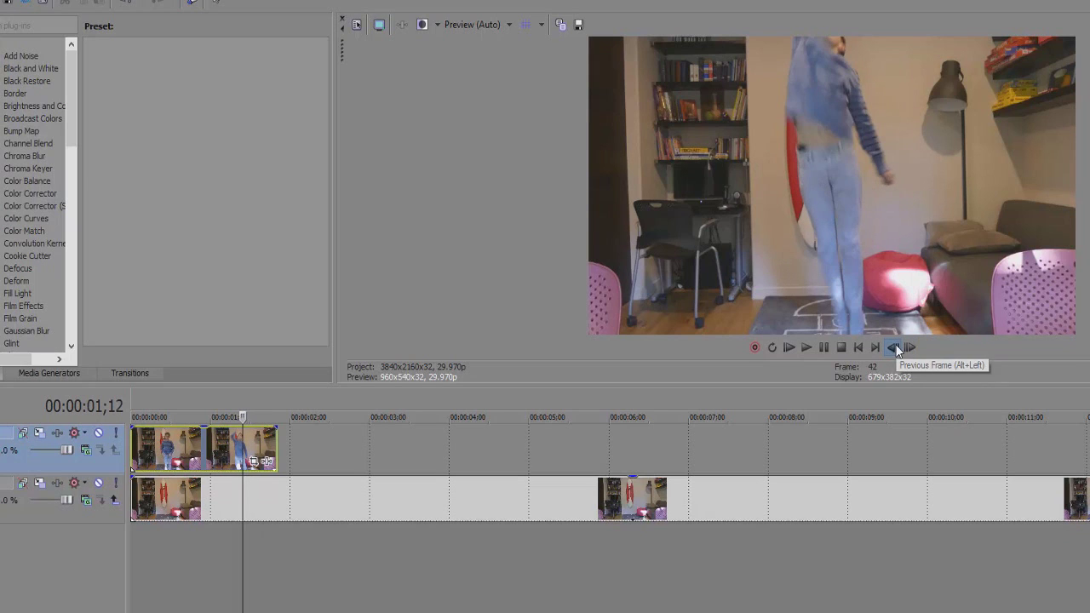
pyautogui.click(909, 348)
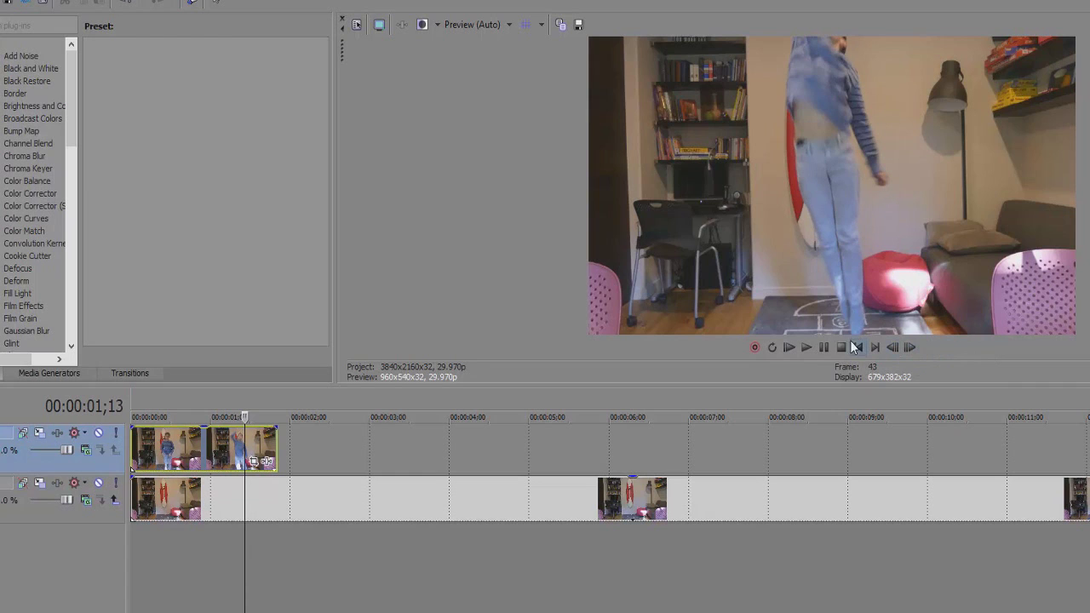
# Step: Split the jump clip at the playhead and delete the part after the cut
pyautogui.press('s')
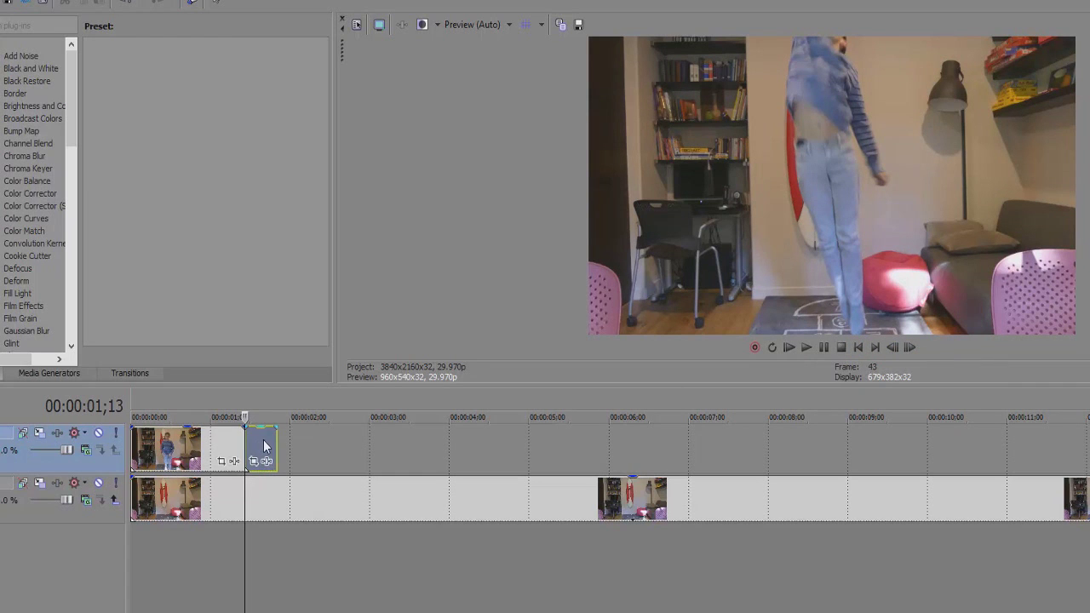
pyautogui.click(263, 443)
pyautogui.press('Delete')
# Step: Play across the end of the shortened jump clip to check the disappearance
pyautogui.click(235, 448)
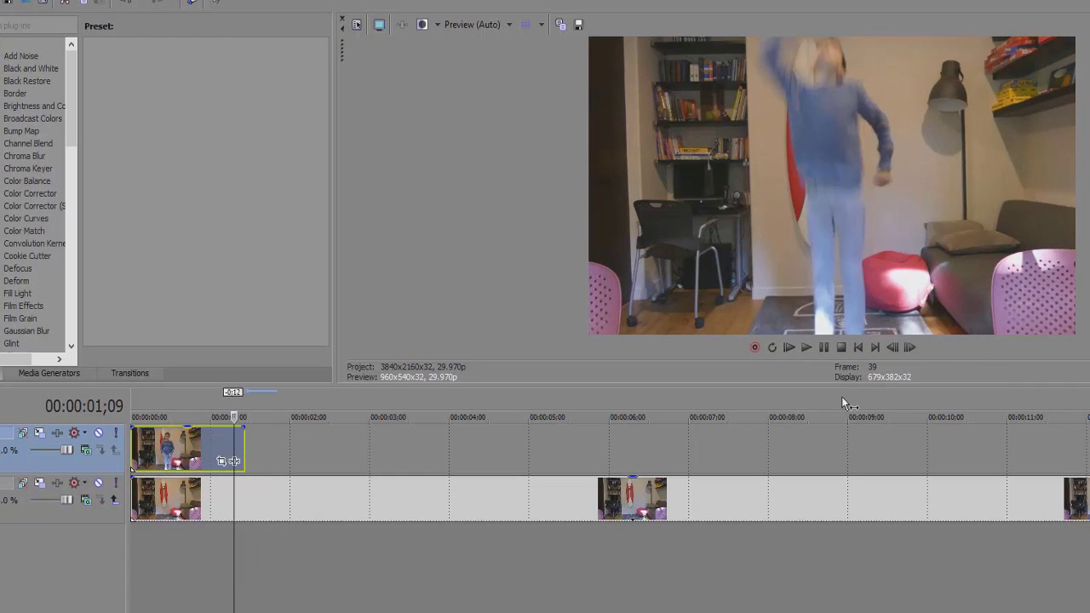
pyautogui.click(807, 349)
pyautogui.click(823, 347)
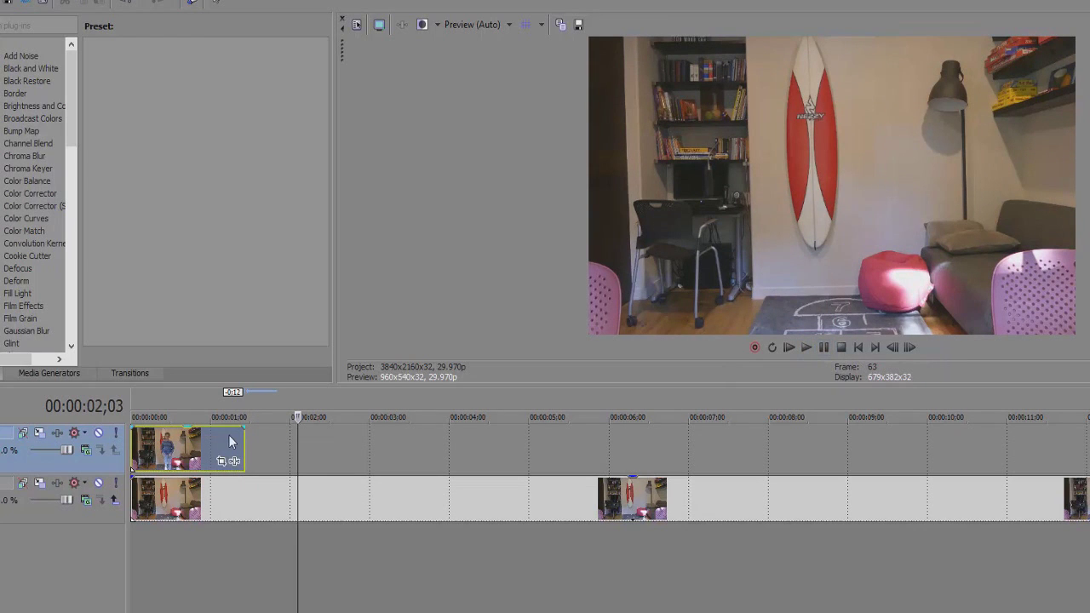
# Step: Save a snapshot of the jump clip's last frame, at 00:00:01;12, to the Desktop as the JPEG file image1.jpg
pyautogui.click(229, 440)
pyautogui.click(243, 437)
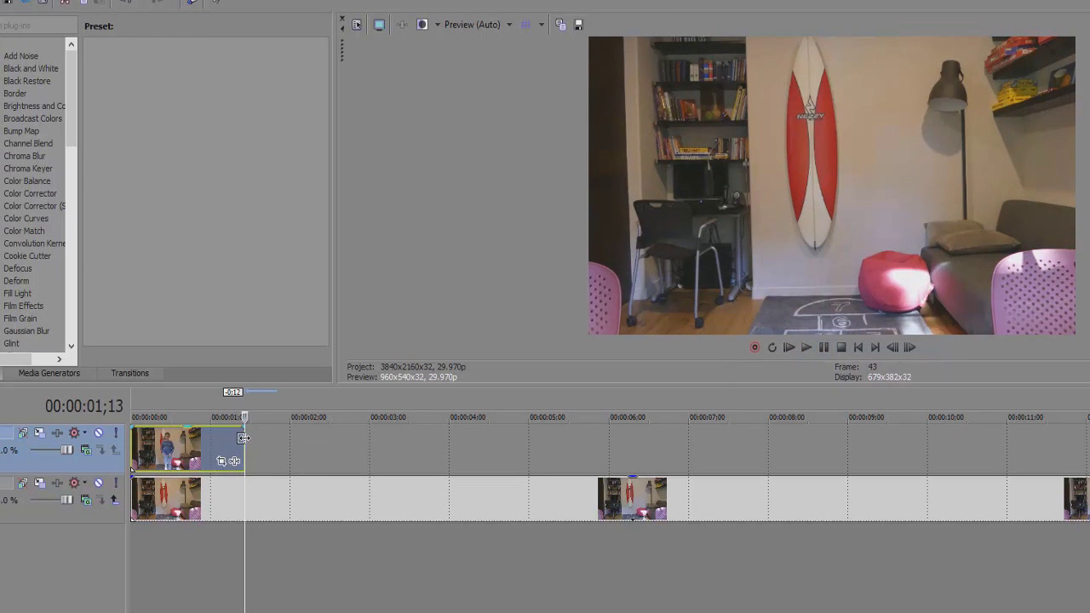
pyautogui.click(891, 347)
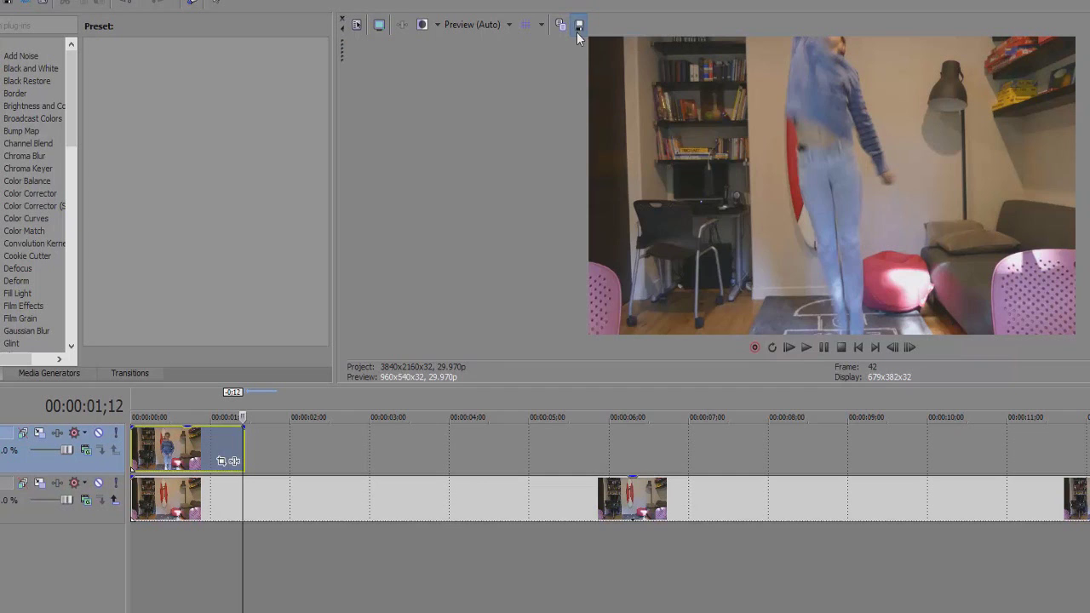
pyautogui.click(304, 82)
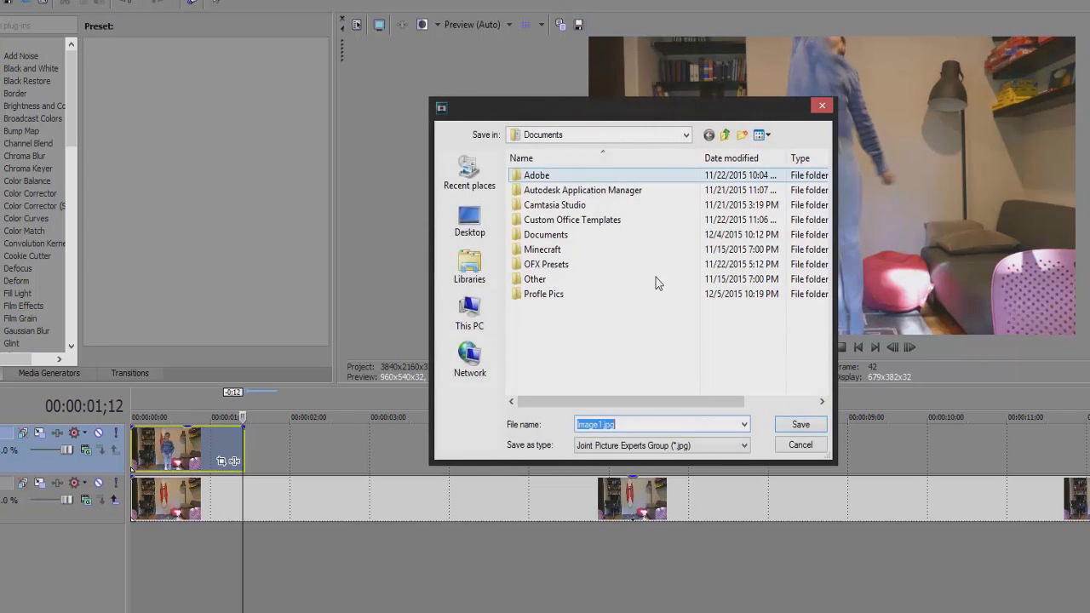
pyautogui.click(470, 219)
pyautogui.click(805, 424)
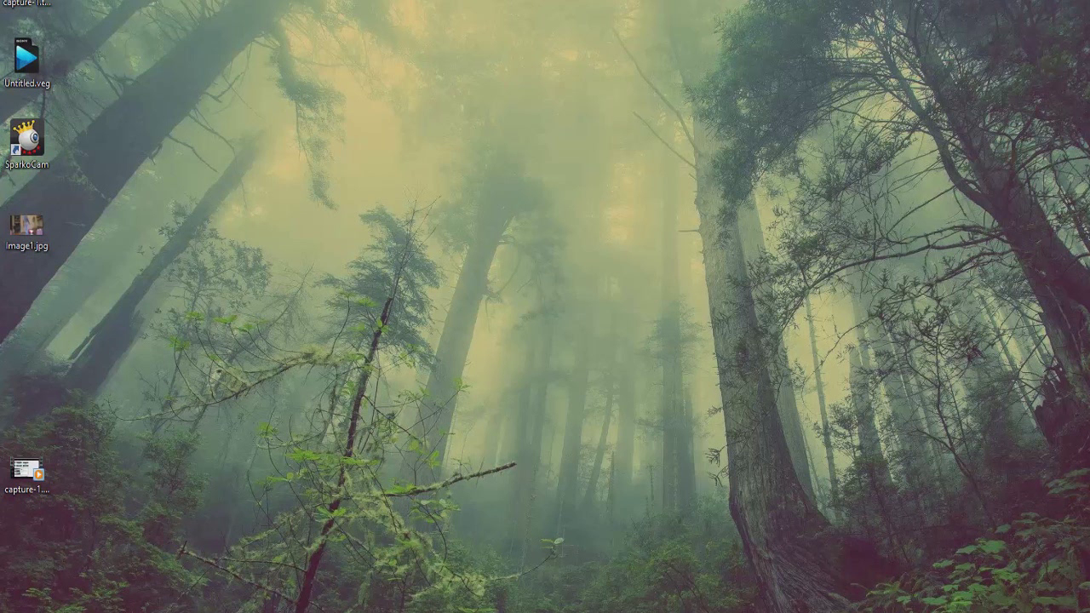
# Step: Place image1.jpg from the desktop on the upper track directly after the jump clip and play across the join
pyautogui.moveTo(29, 244); pyautogui.dragTo(250, 434)
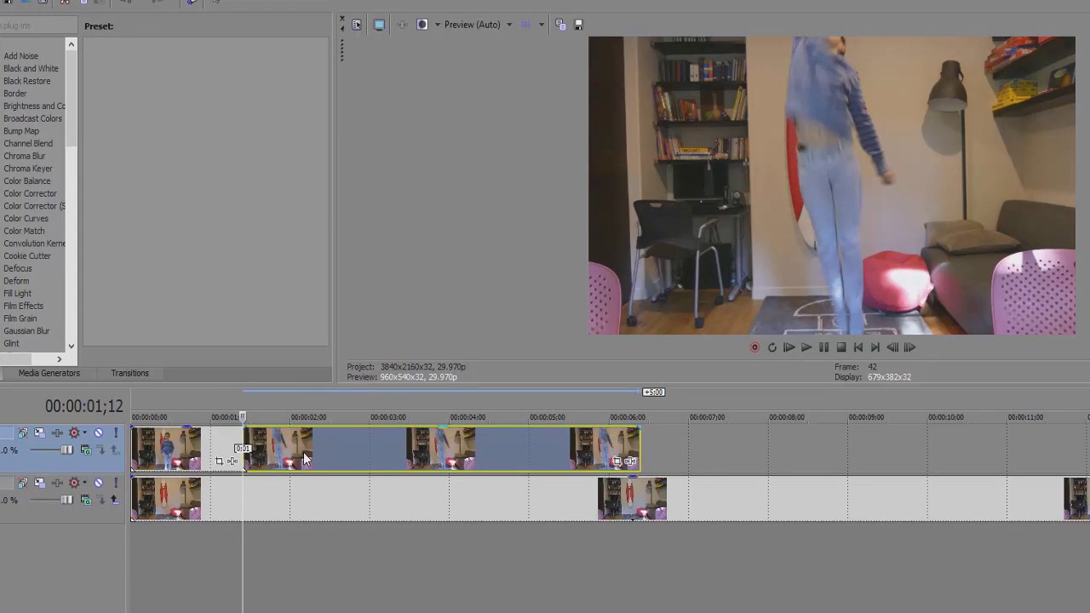
pyautogui.click(235, 455)
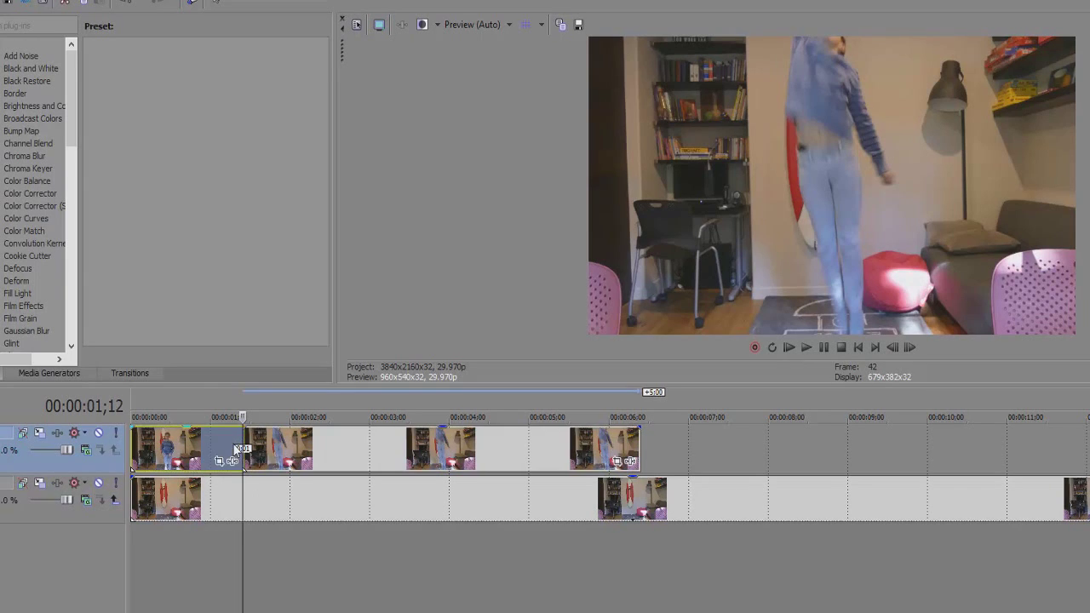
pyautogui.click(806, 346)
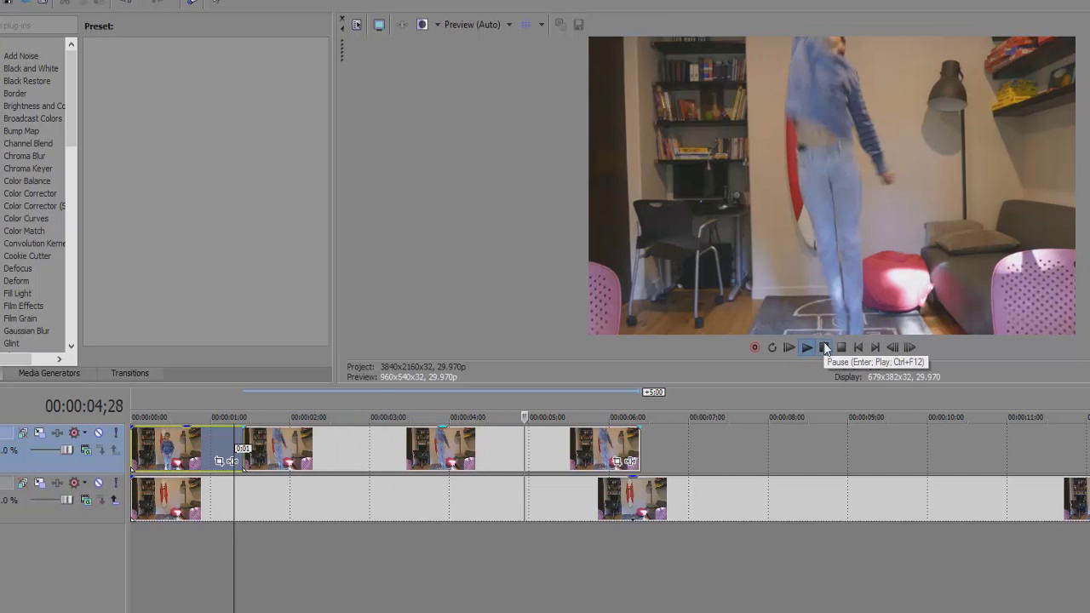
pyautogui.click(825, 348)
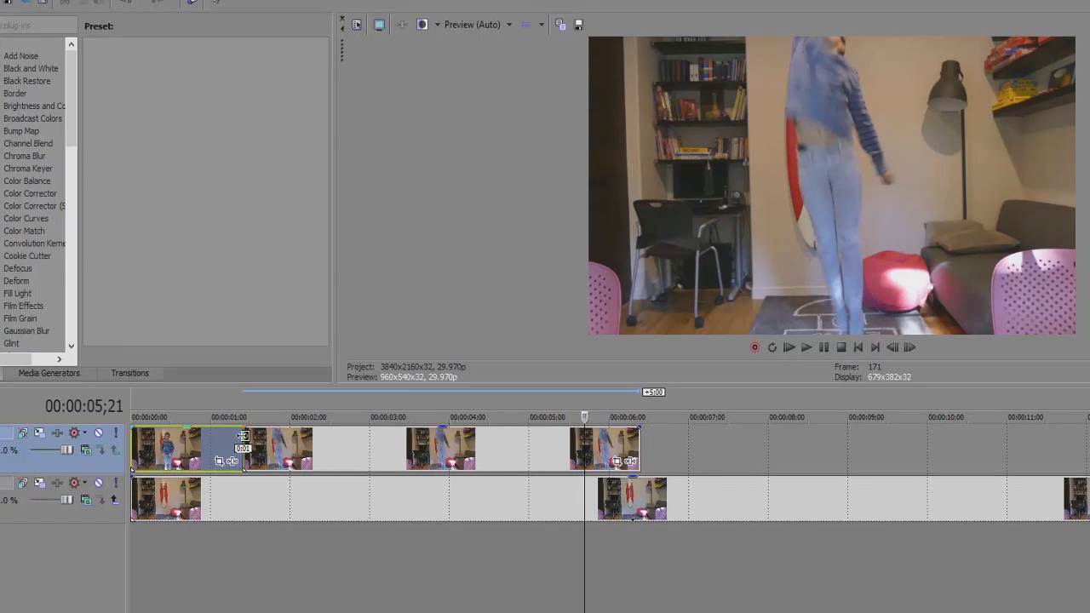
# Step: Open the Event Pan/Crop settings of the still image on the upper track
pyautogui.click(244, 438)
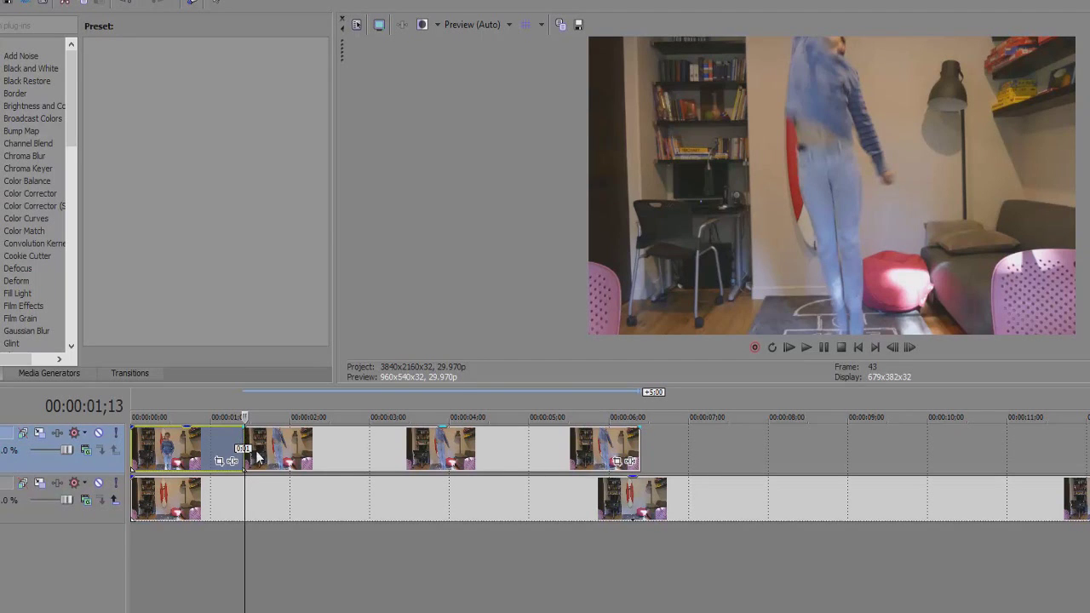
pyautogui.scroll(3, 256, 452)
pyautogui.moveTo(534, 455); pyautogui.dragTo(477, 455)
pyautogui.click(445, 451)
pyautogui.click(439, 453)
pyautogui.scroll(-1, 626, 468)
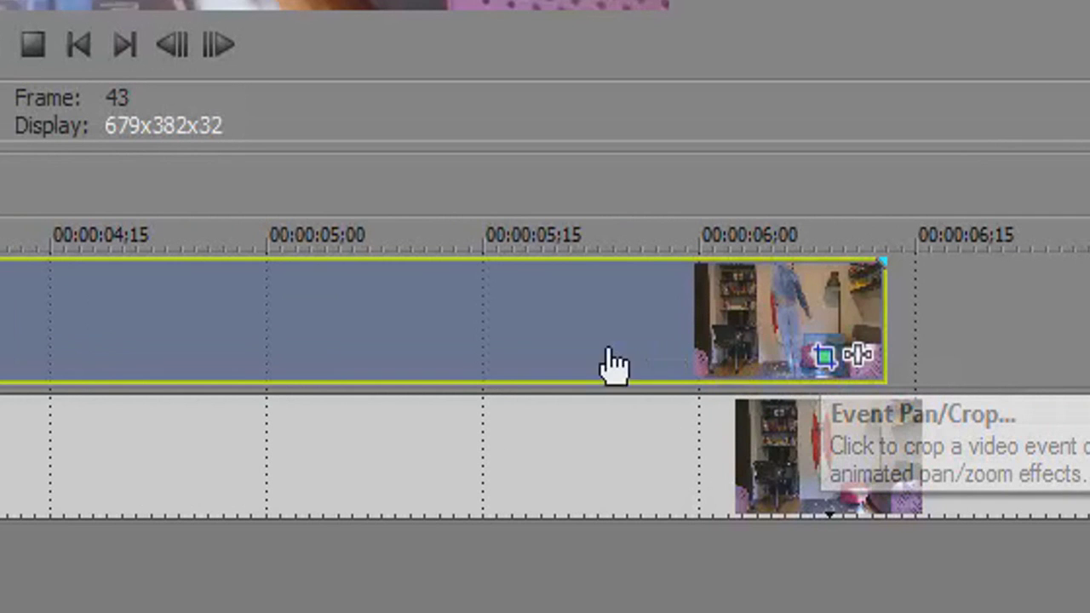
pyautogui.click(824, 356)
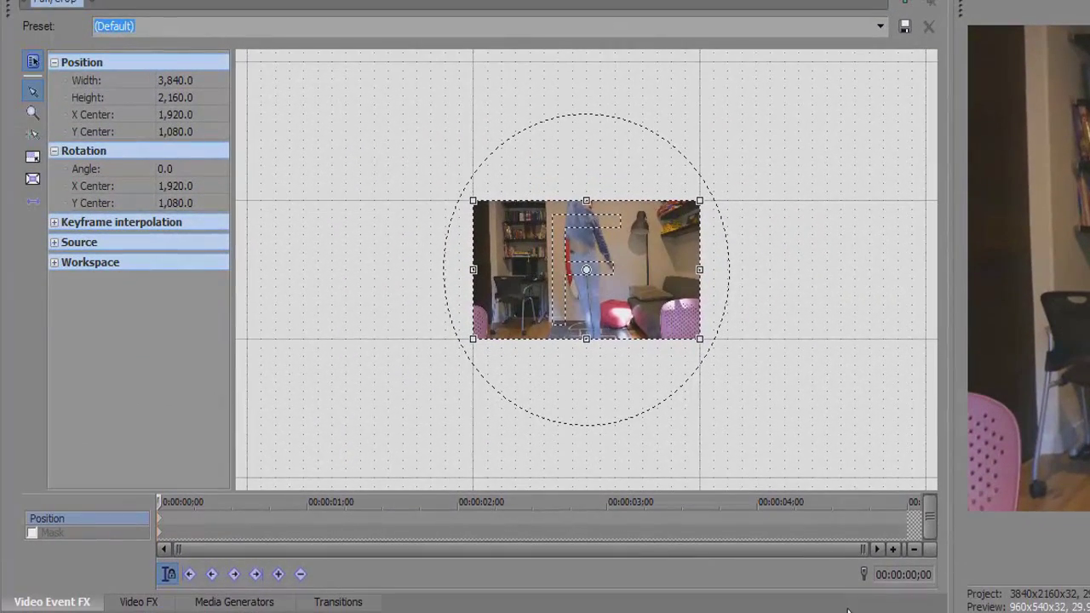
pyautogui.scroll(5, 610, 265)
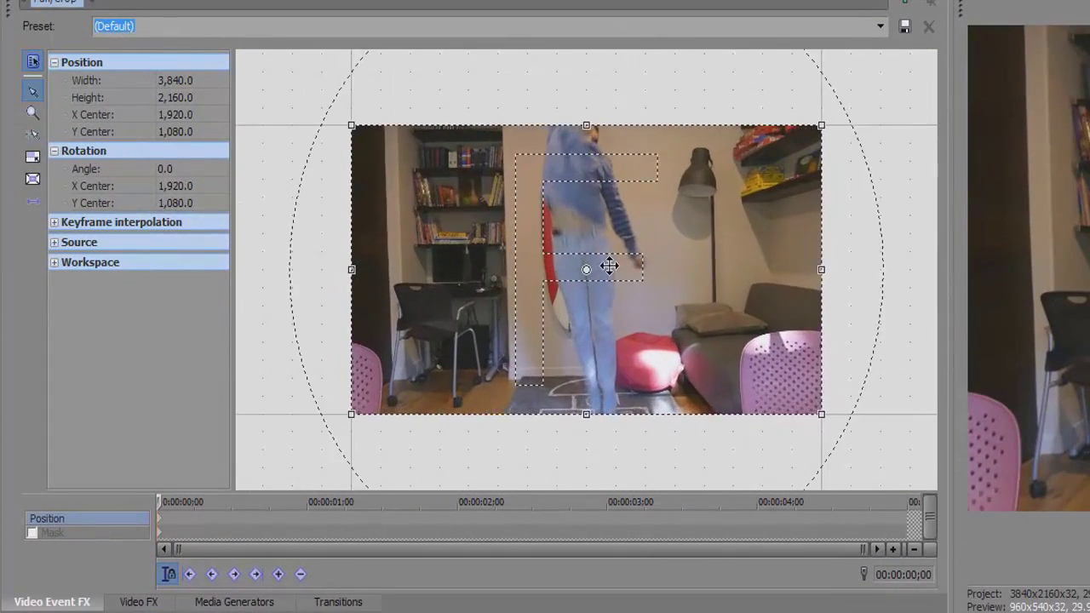
pyautogui.scroll(3, 610, 265)
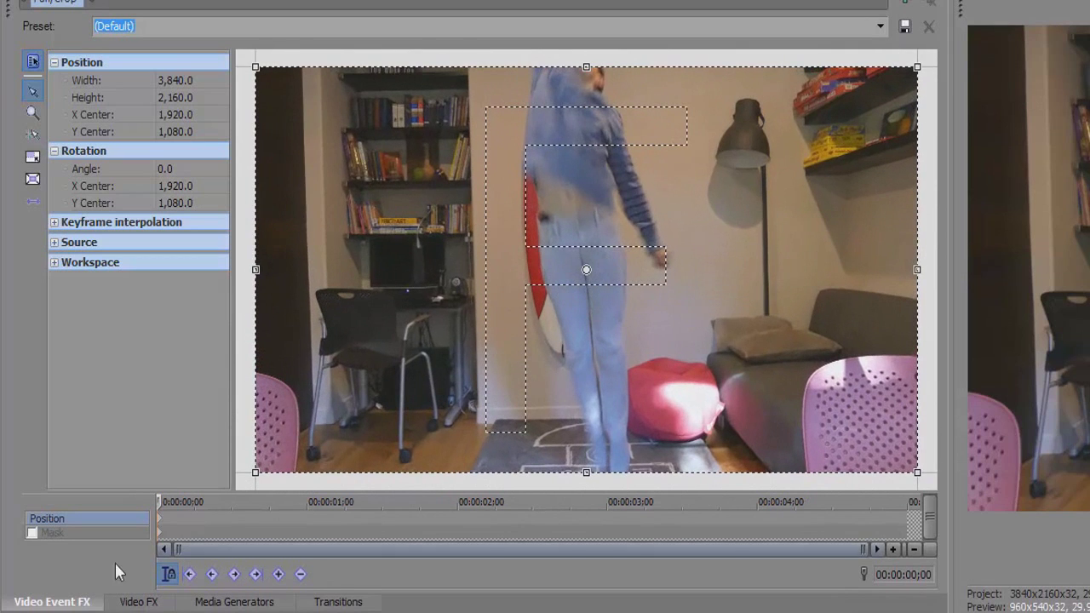
# Step: Enable the mask on the still image in Event Pan/Crop
pyautogui.click(50, 531)
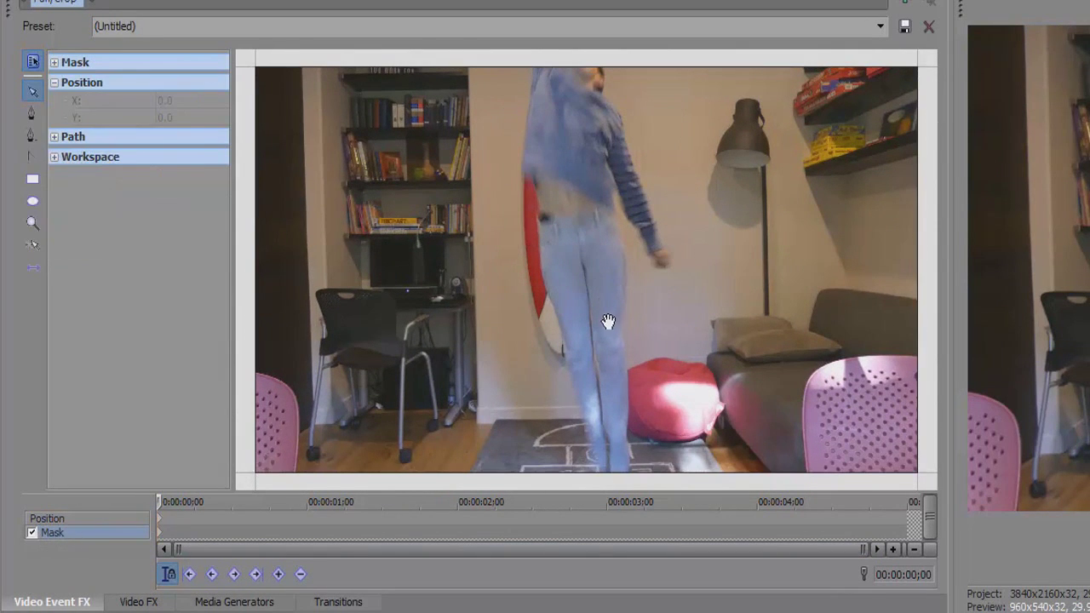
pyautogui.scroll(1, 600, 255)
pyautogui.scroll(-2, 597, 233)
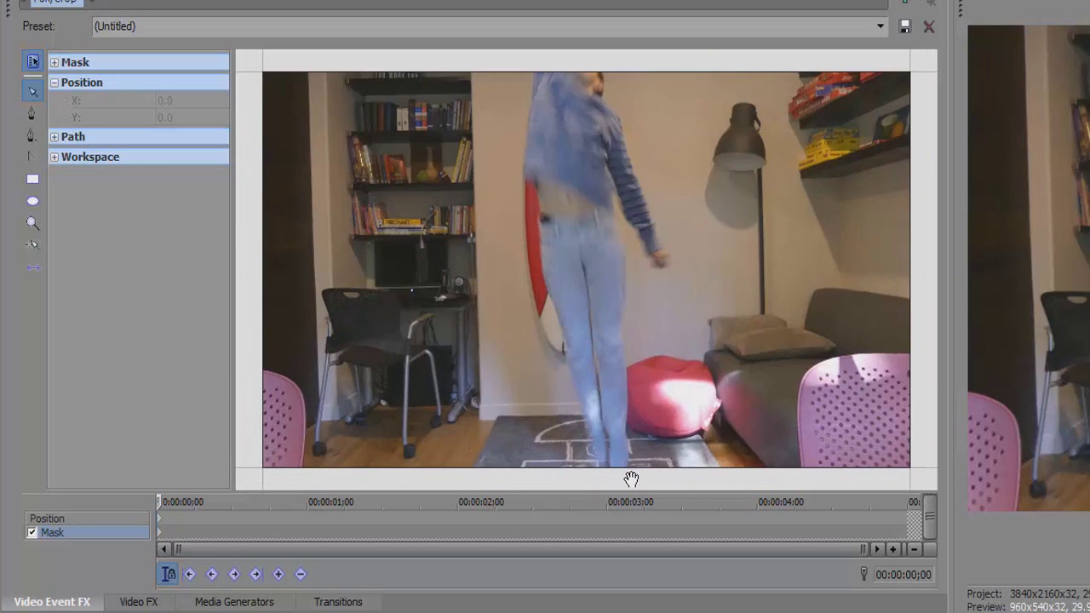
# Step: Start a pen mask at the boy's feet and trace the outer edge of the leg beside the red beanbag up to the hip
pyautogui.click(33, 112)
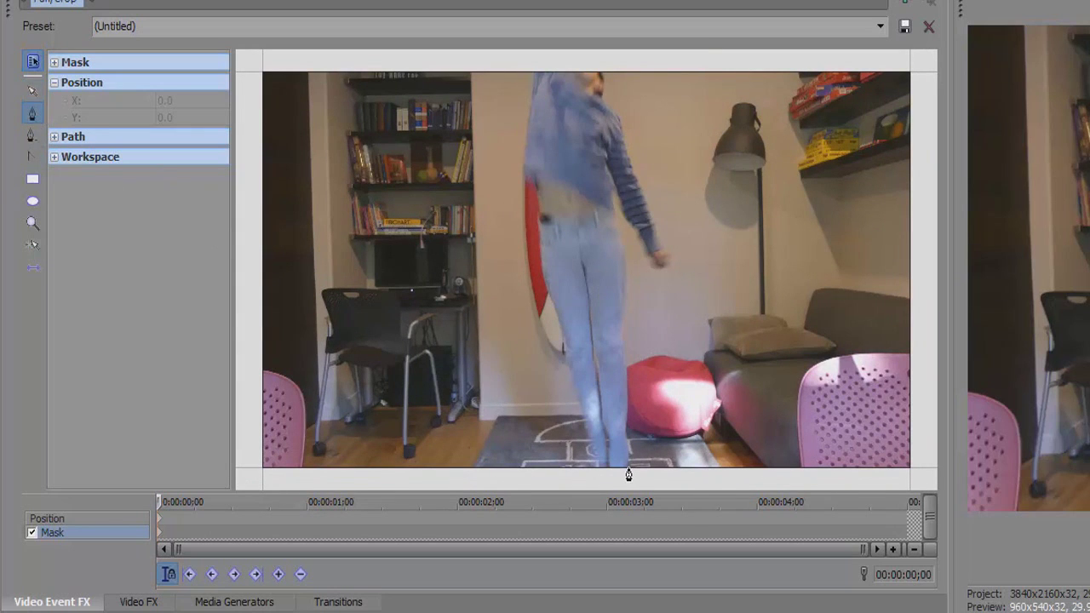
pyautogui.moveTo(628, 469); pyautogui.dragTo(625, 436)
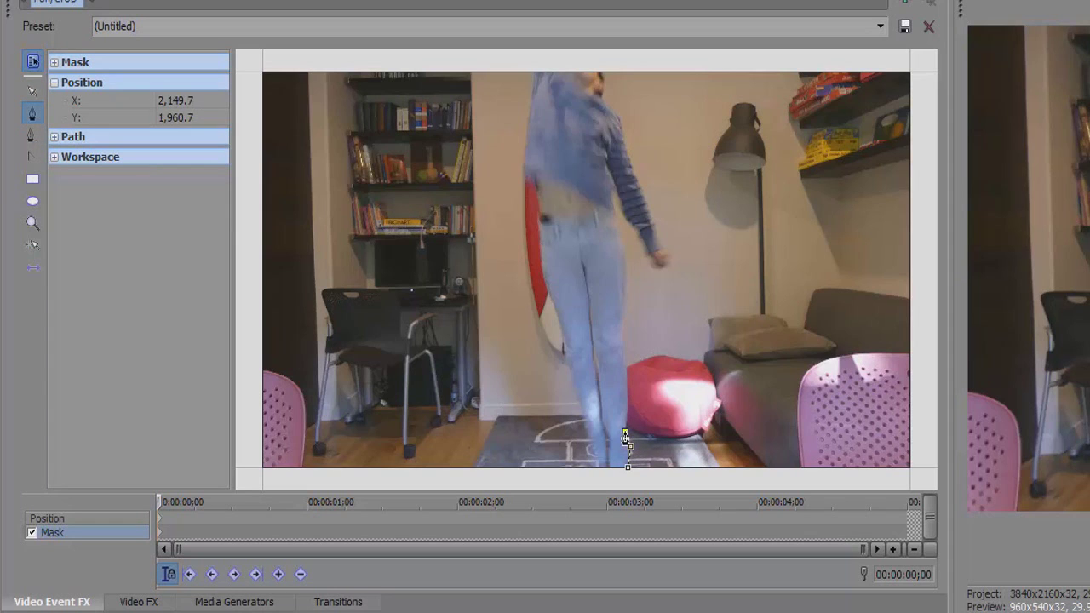
pyautogui.click(628, 417)
pyautogui.click(577, 391)
pyautogui.hotkey('ctrl', 'z')
pyautogui.click(625, 359)
pyautogui.click(622, 334)
pyautogui.click(629, 277)
pyautogui.click(627, 257)
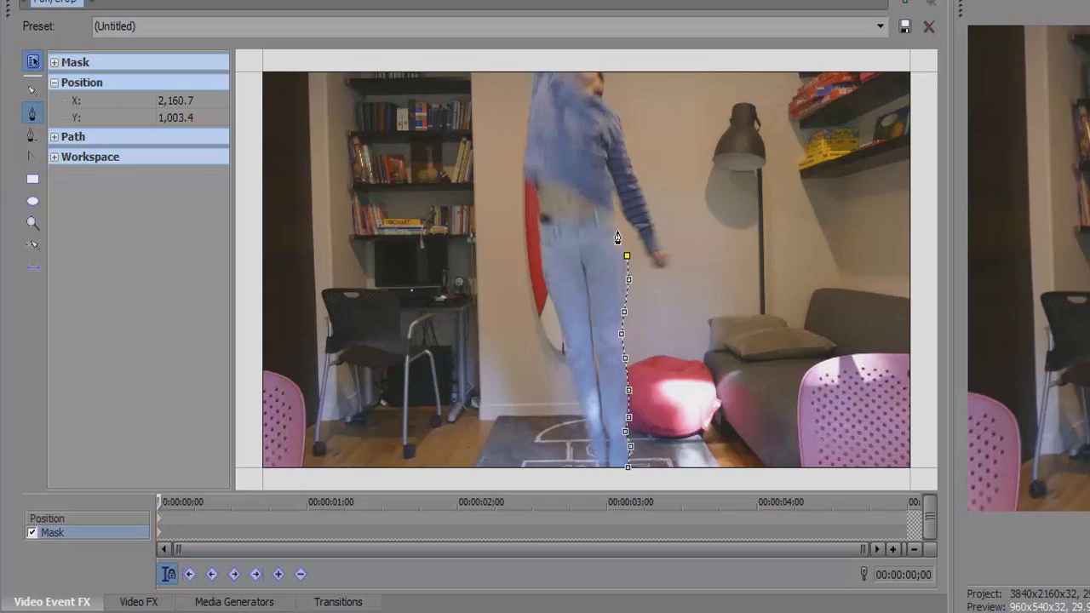
# Step: Continue the mask outline up the torso to the armpit, down the inside of the lowered arm and around the hand
pyautogui.click(618, 232)
pyautogui.click(606, 156)
pyautogui.click(624, 218)
pyautogui.click(638, 230)
pyautogui.click(651, 264)
pyautogui.click(659, 271)
pyautogui.click(669, 265)
pyautogui.click(672, 257)
pyautogui.click(663, 245)
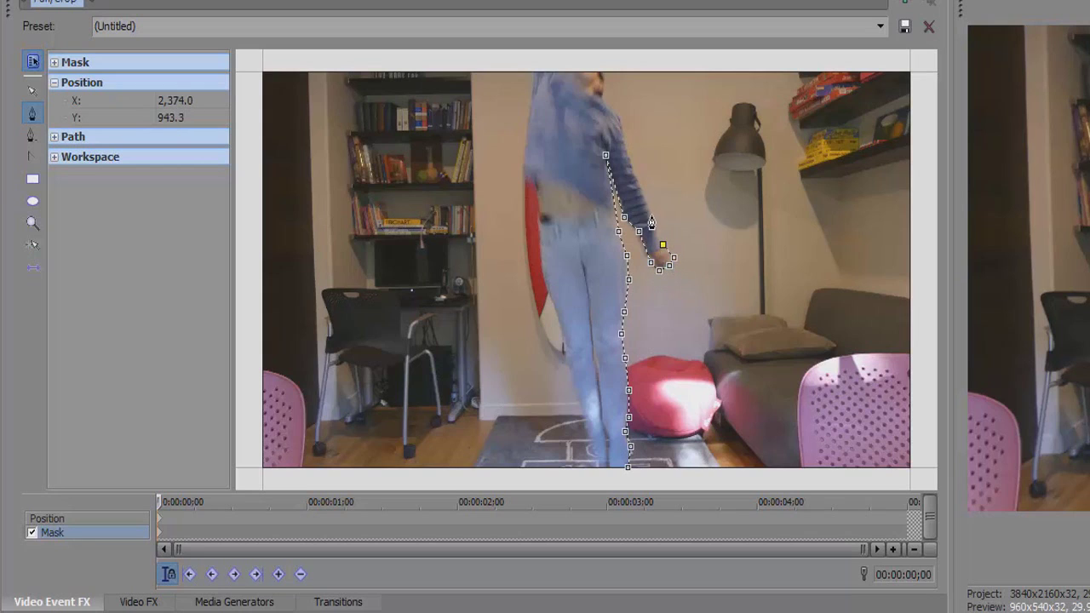
# Step: Trace the mask up the outside of the lowered arm, over the shoulder and past the head to the frame's upper edge
pyautogui.click(652, 214)
pyautogui.click(636, 173)
pyautogui.click(624, 138)
pyautogui.click(622, 119)
pyautogui.click(603, 100)
pyautogui.click(605, 71)
# Step: Carry the mask outline across above the frame and down the surfboard side of the sweater to the hip
pyautogui.click(533, 60)
pyautogui.click(534, 97)
pyautogui.click(524, 136)
pyautogui.click(524, 176)
pyautogui.click(532, 178)
pyautogui.click(540, 226)
pyautogui.click(539, 269)
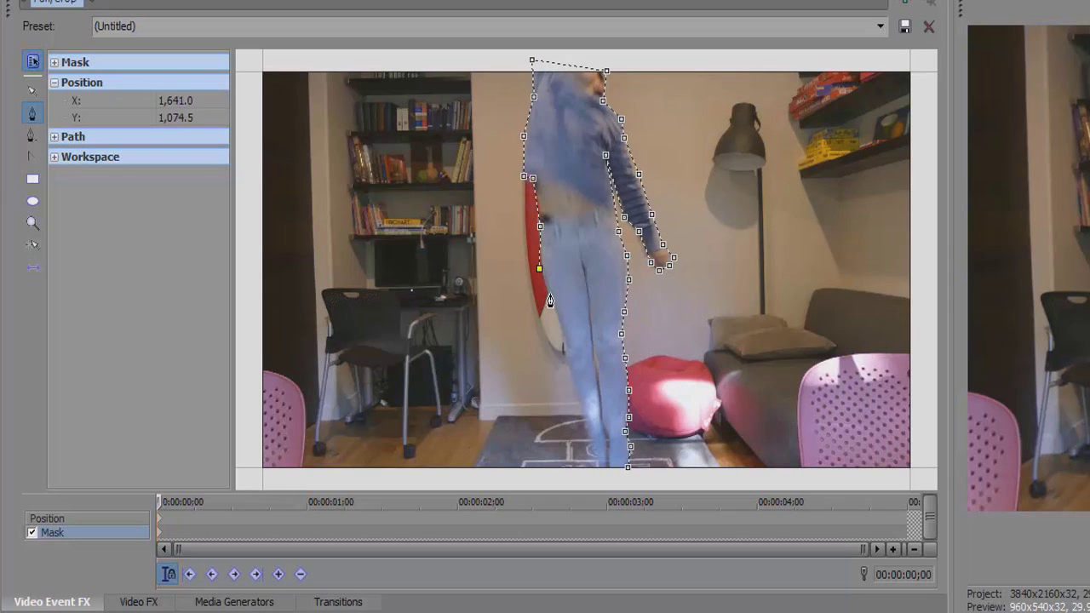
# Step: Trace the surfboard-side leg down past the frame's lower edge and close the mask at its first anchor point
pyautogui.click(550, 293)
pyautogui.click(559, 331)
pyautogui.click(569, 370)
pyautogui.click(588, 440)
pyautogui.scroll(-2, 588, 439)
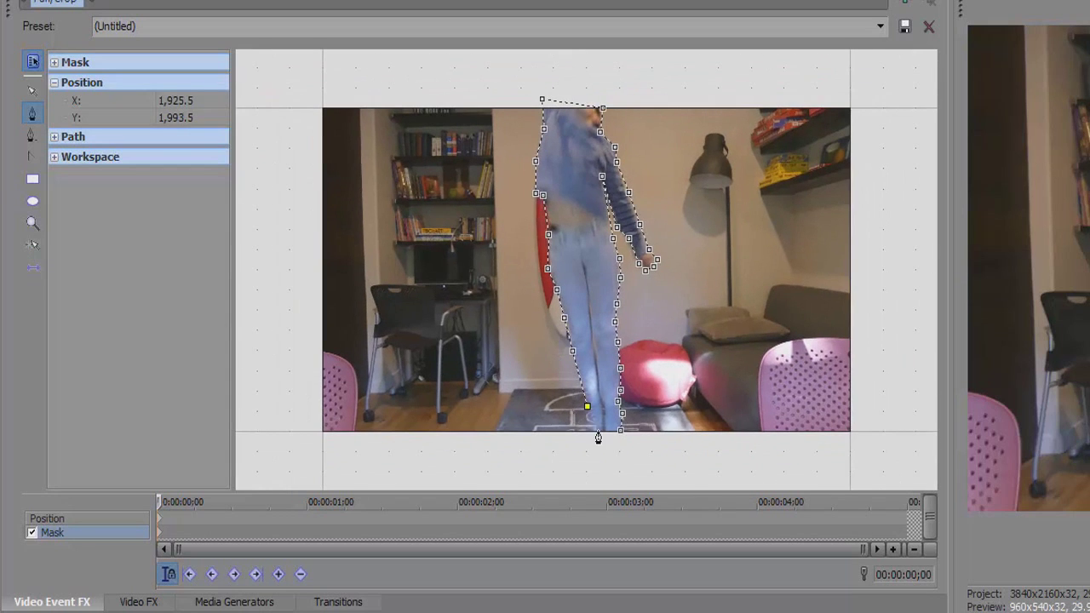
pyautogui.click(592, 439)
pyautogui.click(603, 445)
pyautogui.click(621, 430)
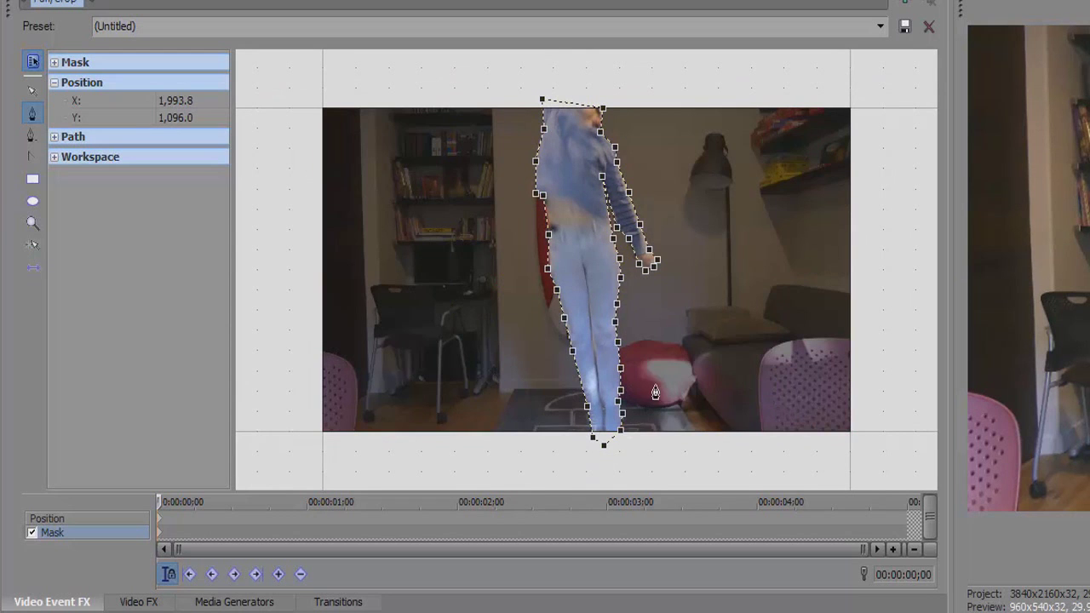
pyautogui.scroll(3, 577, 285)
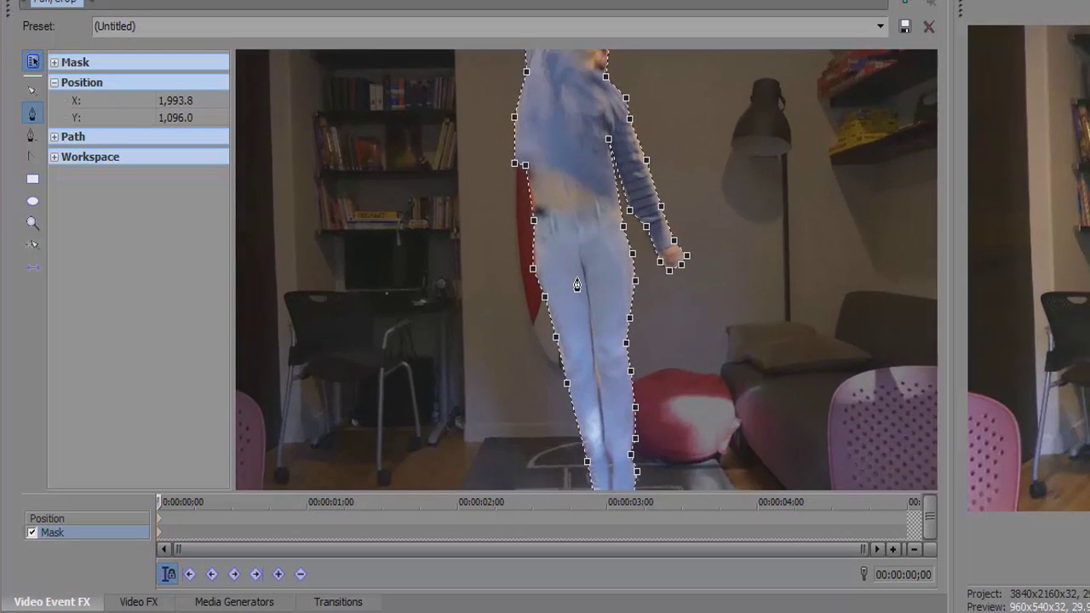
pyautogui.scroll(-3, 577, 284)
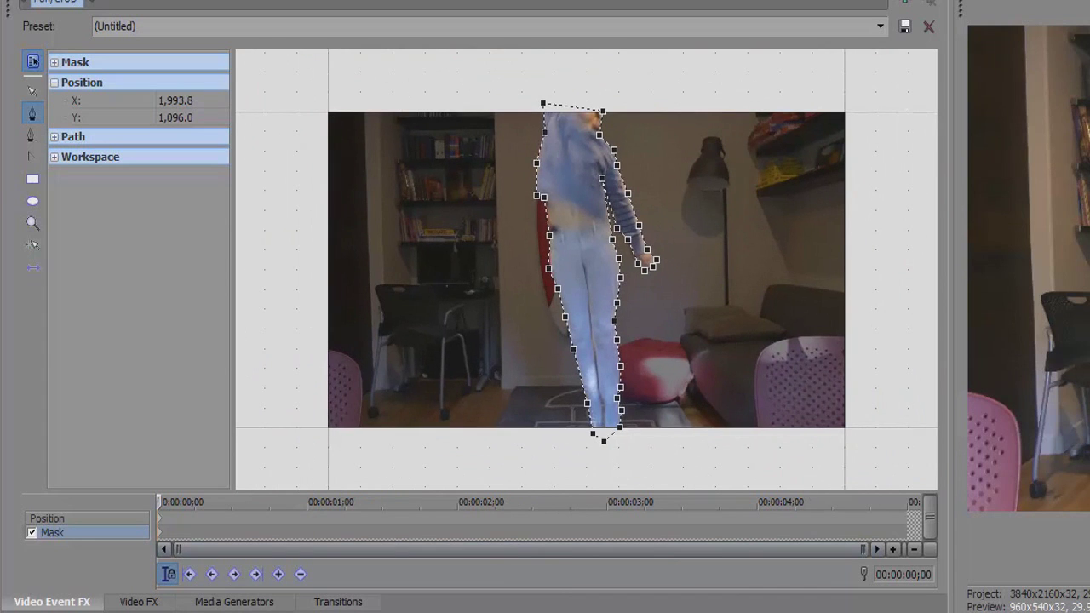
# Step: Move the empty-room clip on the lower track out from under the masked still to isolate the boy's cut-out
pyautogui.press('Right')
pyautogui.press('Right')
pyautogui.press('Right')
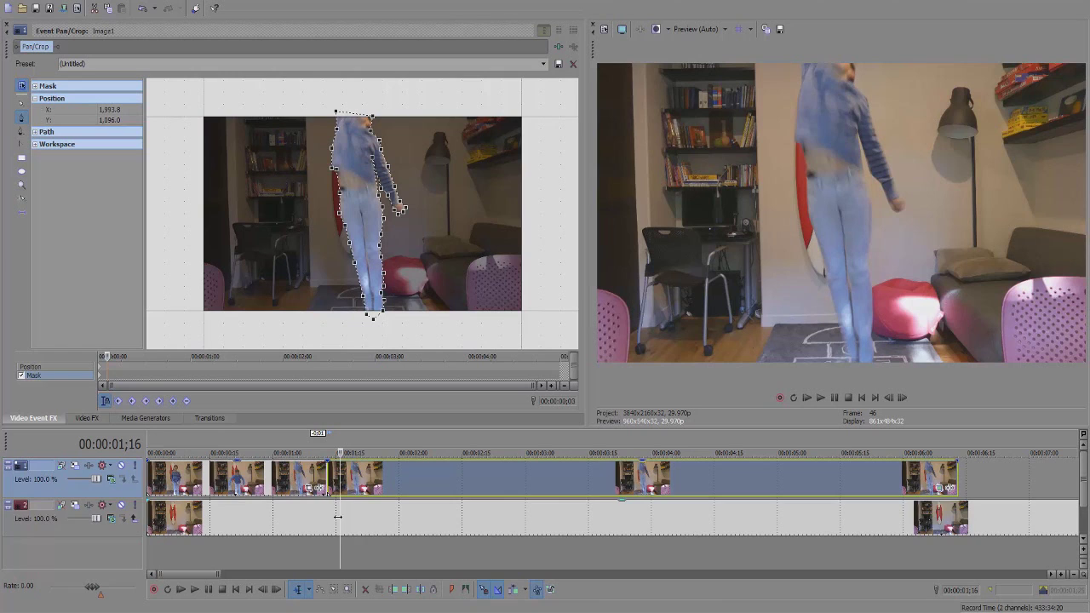
pyautogui.click(338, 518)
pyautogui.scroll(-5, 338, 518)
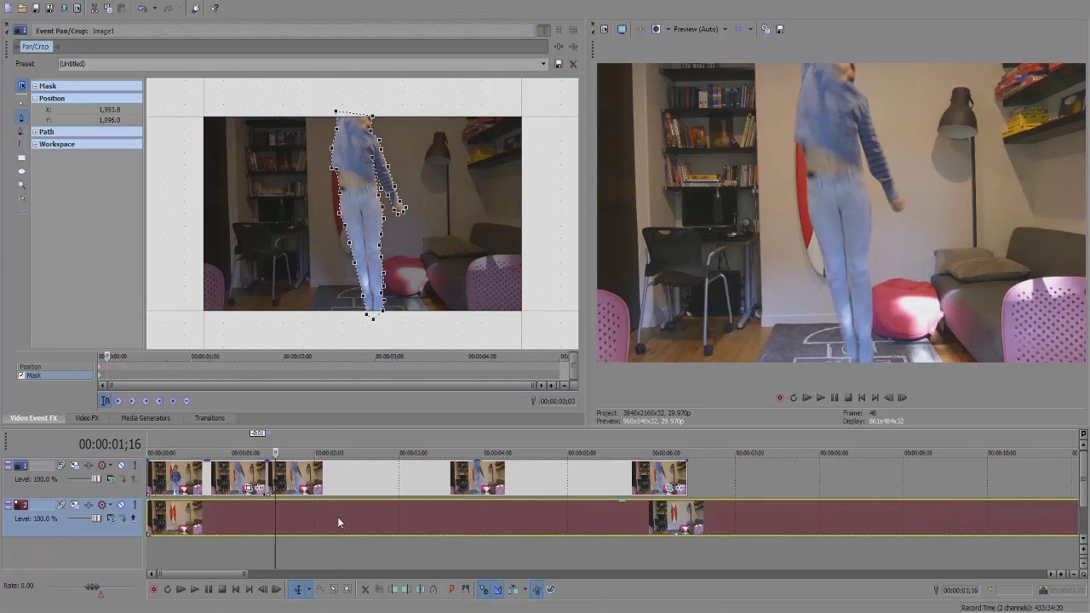
pyautogui.scroll(-2, 337, 523)
pyautogui.moveTo(221, 521); pyautogui.dragTo(476, 525)
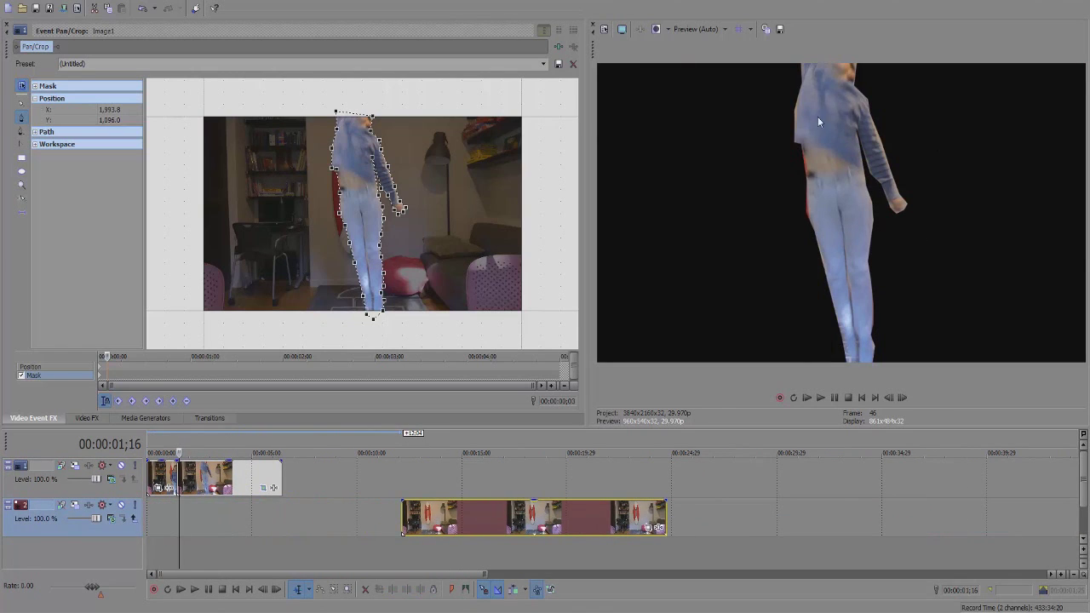
# Step: Scrub across the masked still to examine the cut-out without a background
pyautogui.click(206, 506)
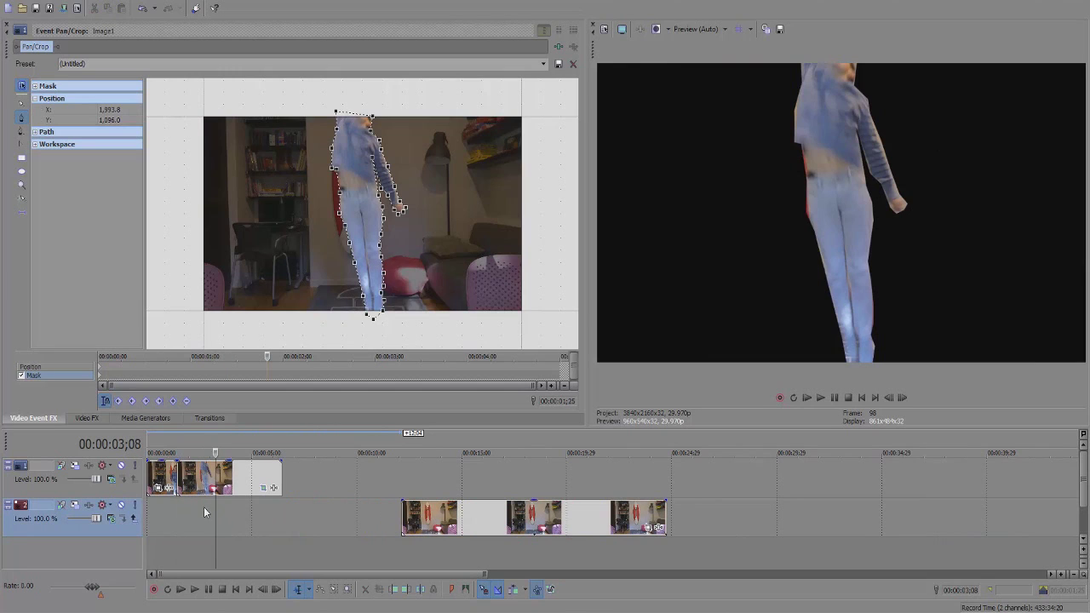
pyautogui.click(250, 512)
pyautogui.click(211, 515)
pyautogui.click(193, 515)
pyautogui.click(184, 511)
pyautogui.click(177, 505)
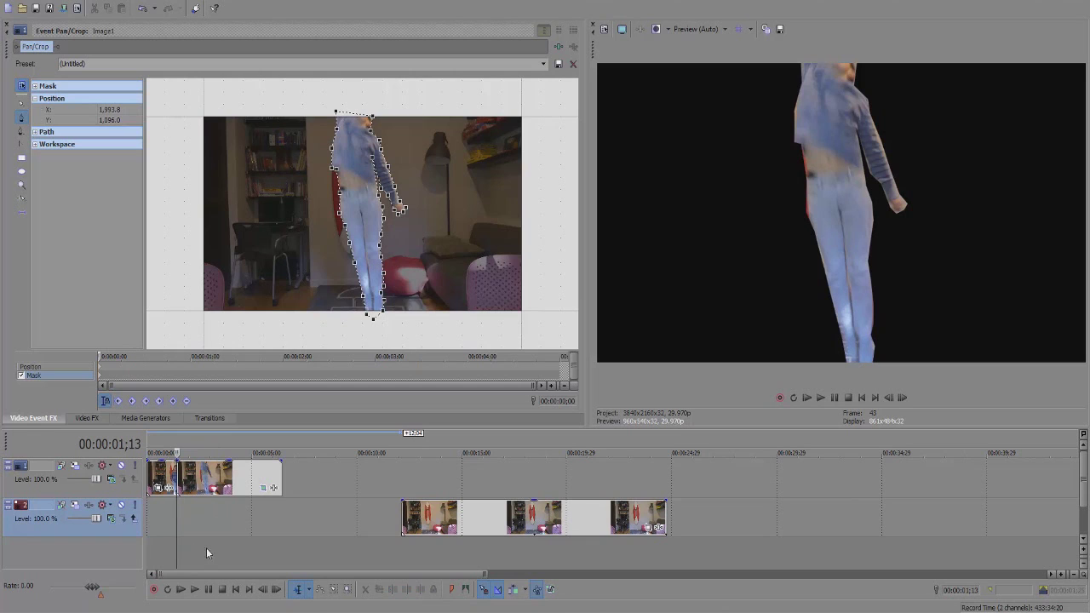
# Step: Move the empty-room clip back to the start of the lower track, beneath the jump clip and the masked still
pyautogui.click(190, 505)
pyautogui.click(201, 501)
pyautogui.moveTo(456, 530); pyautogui.dragTo(232, 516)
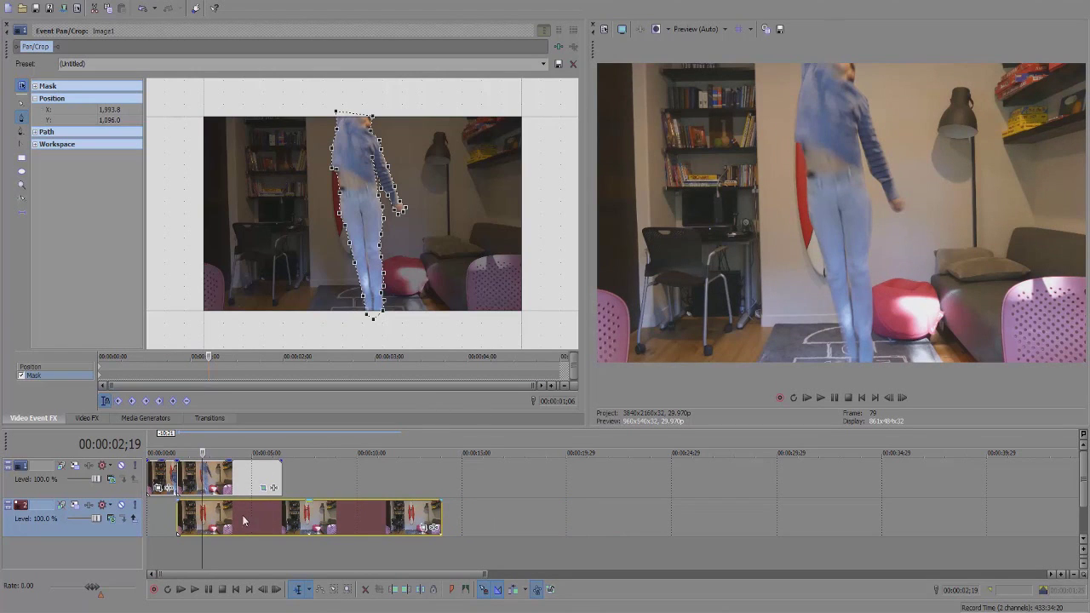
pyautogui.moveTo(242, 521); pyautogui.dragTo(189, 516)
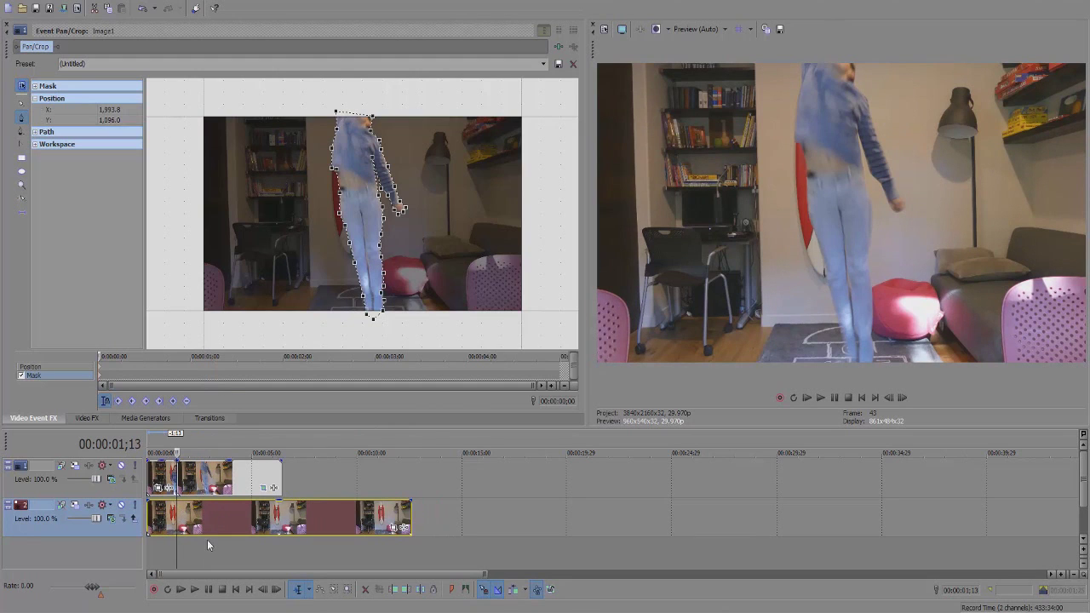
# Step: Play the timeline from the beginning to check the change from the jump clip to the masked still
pyautogui.click(162, 523)
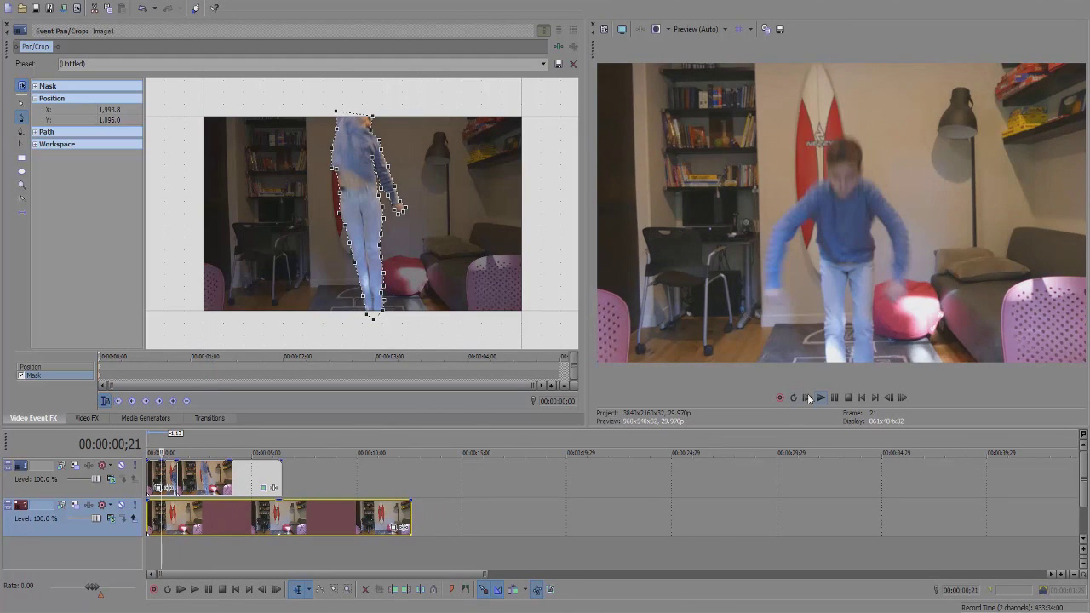
pyautogui.click(149, 508)
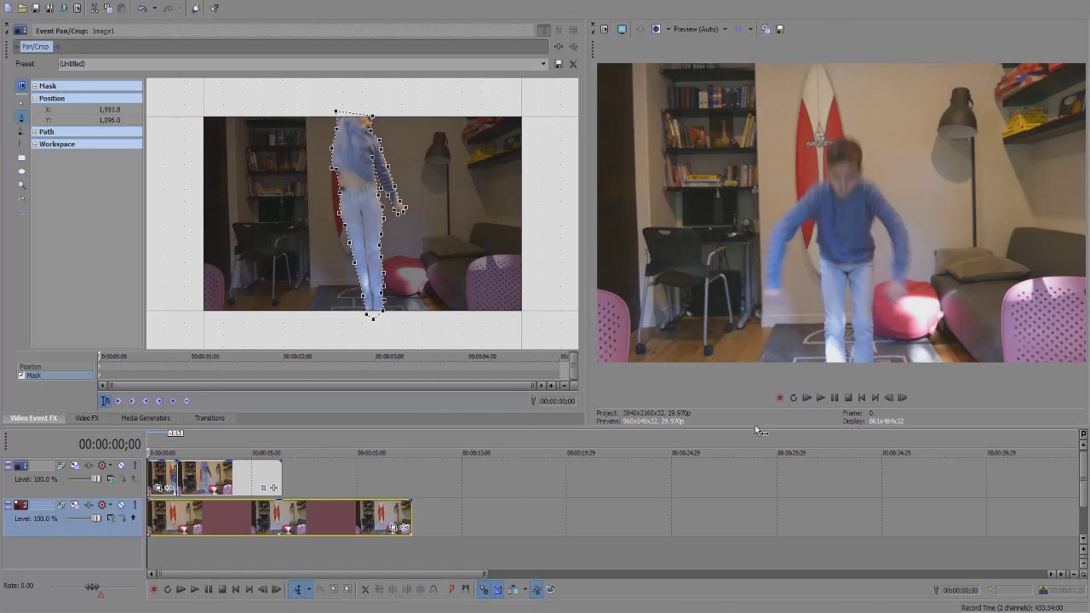
pyautogui.click(820, 396)
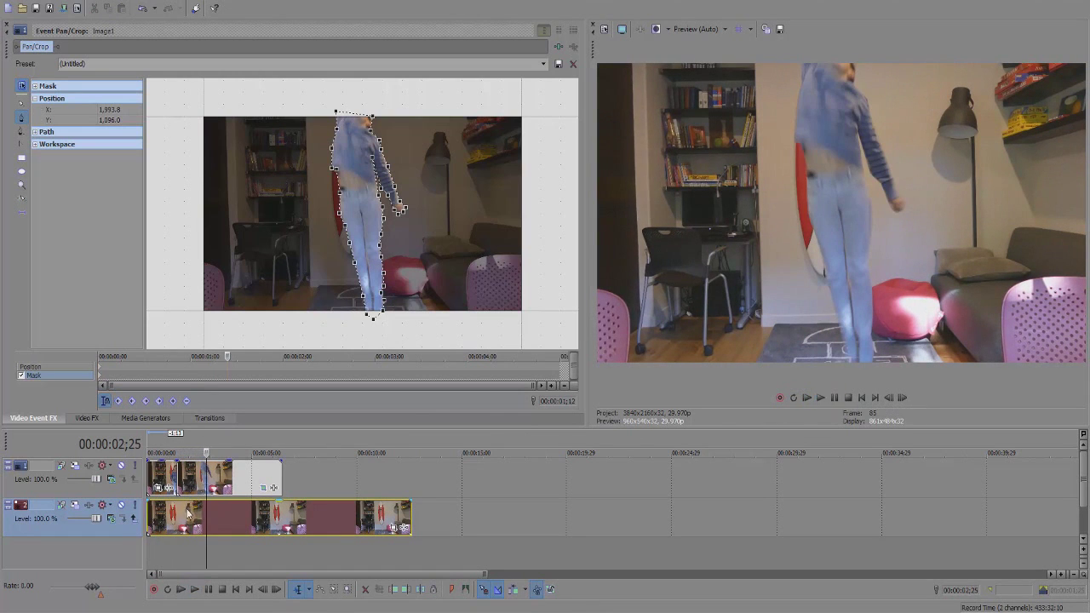
pyautogui.press('space')
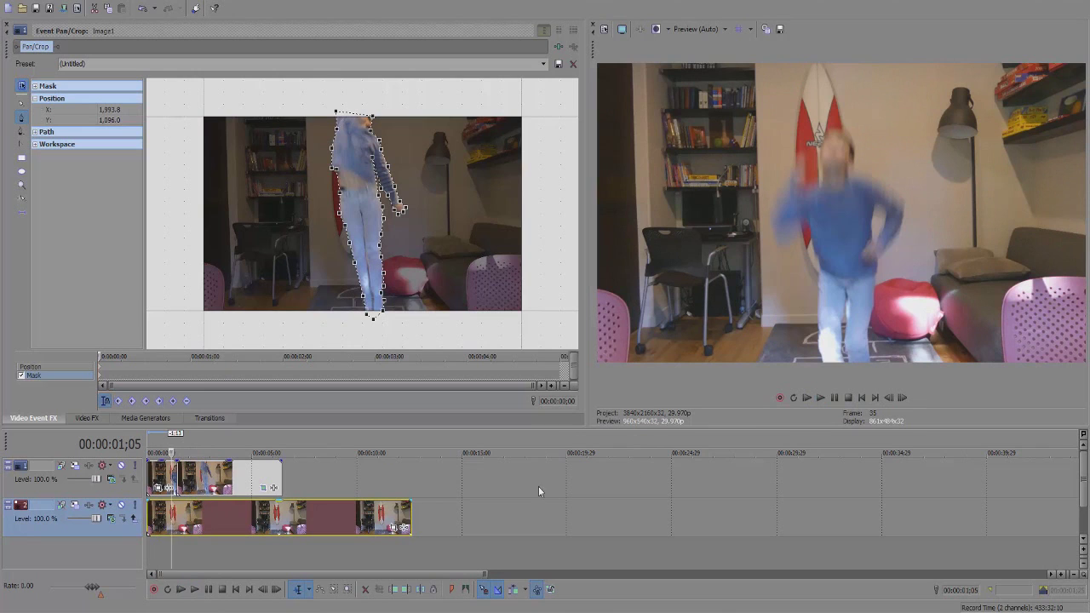
pyautogui.click(823, 398)
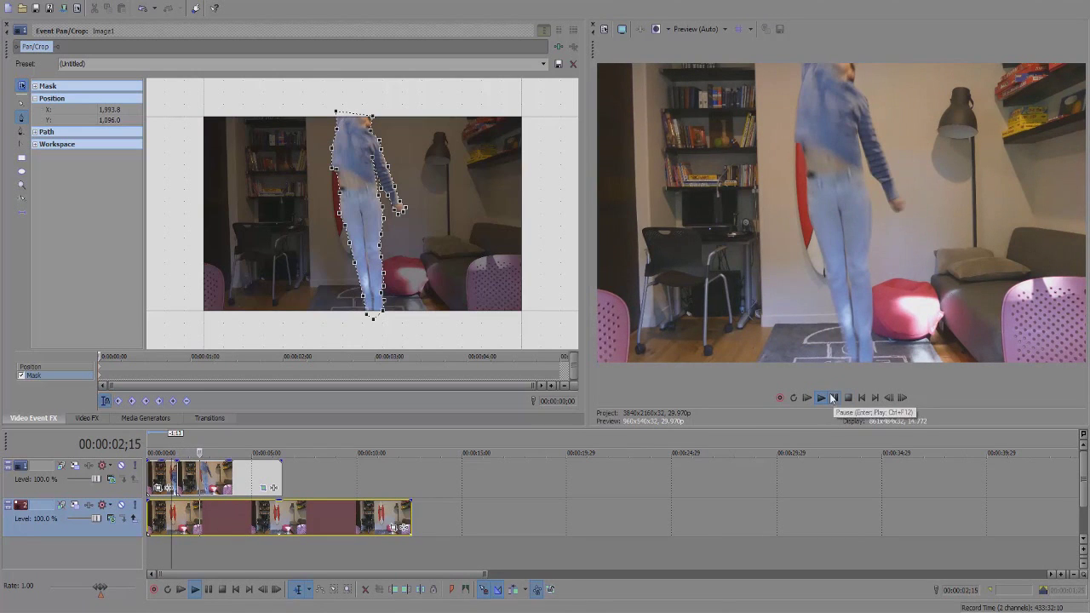
pyautogui.click(834, 396)
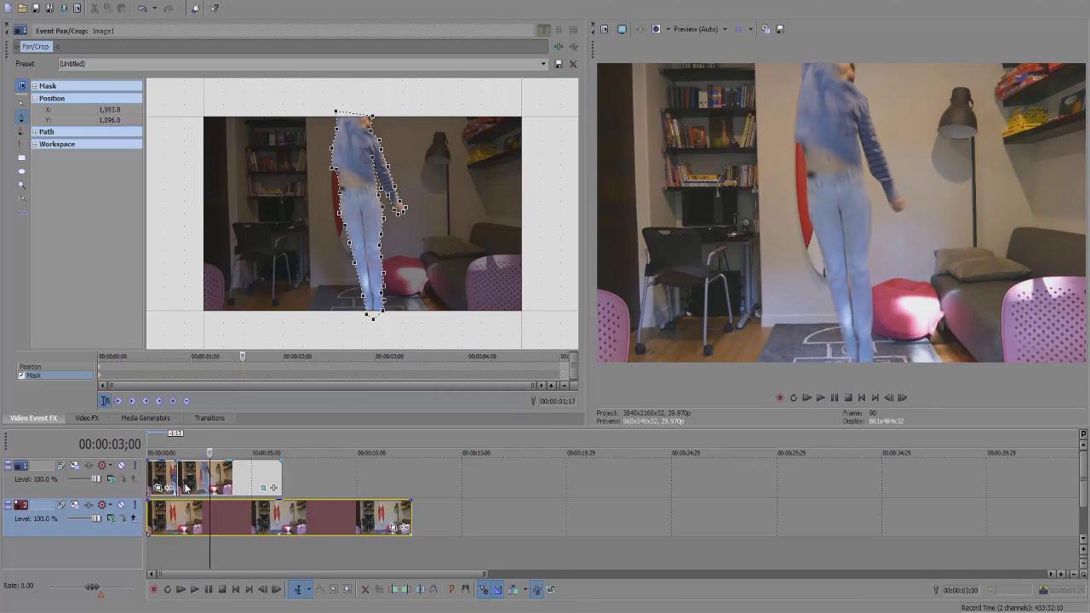
# Step: Split the empty-room clip at the end of the still, at 00:00:06;13, and delete the part after it
pyautogui.click(185, 487)
pyautogui.scroll(5, 185, 487)
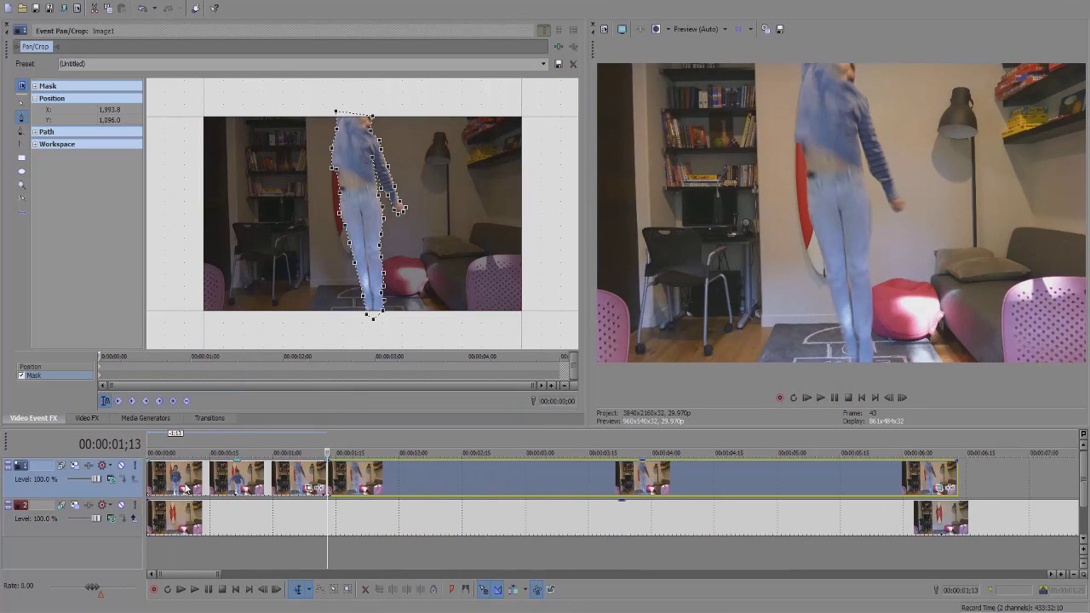
pyautogui.click(956, 517)
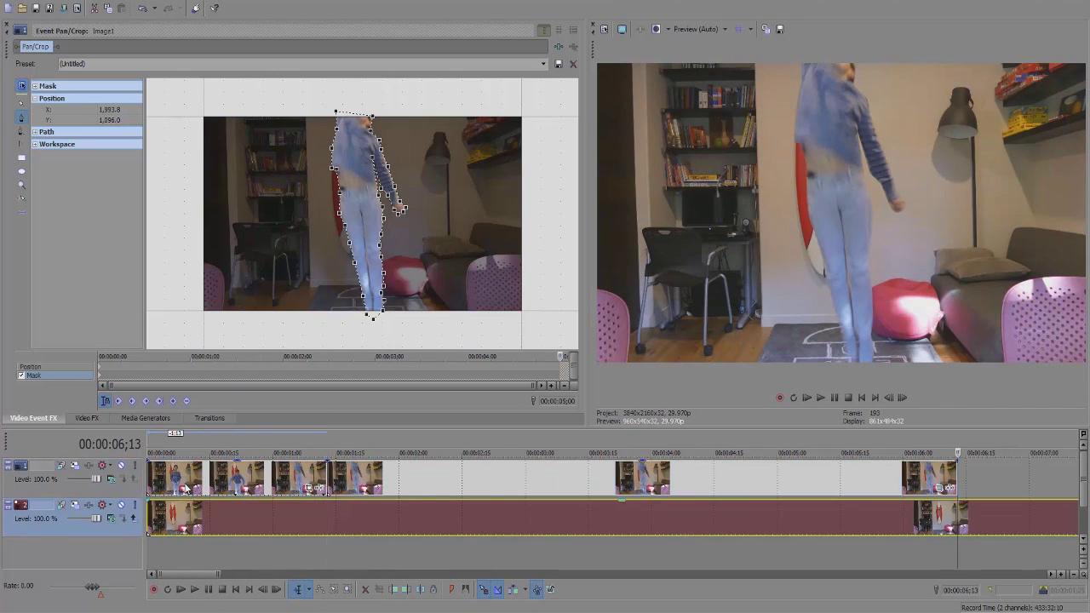
pyautogui.scroll(-2, 956, 517)
pyautogui.press('s')
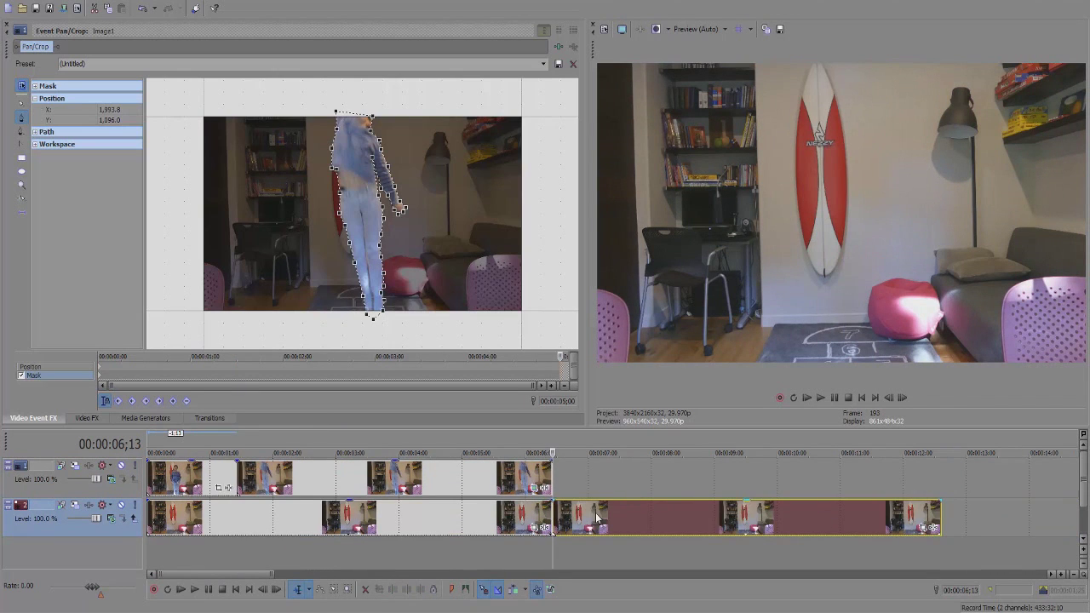
pyautogui.click(596, 517)
pyautogui.press('Delete')
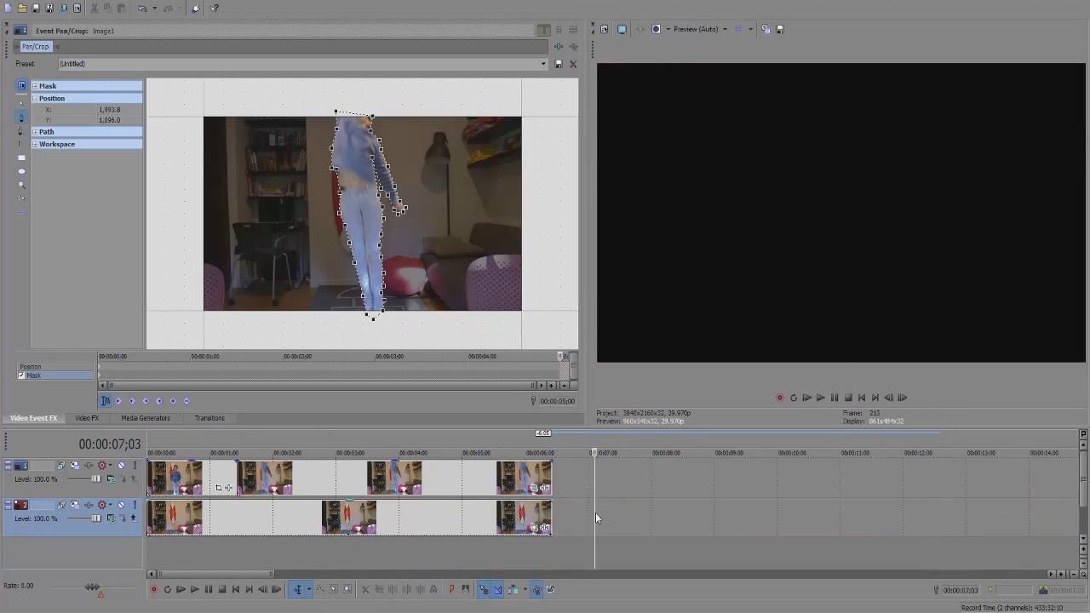
# Step: Place the playhead at the still's start, at 00:00:01;13, and show the still's Position settings in Event Pan/Crop
pyautogui.click(237, 516)
pyautogui.scroll(2, 595, 512)
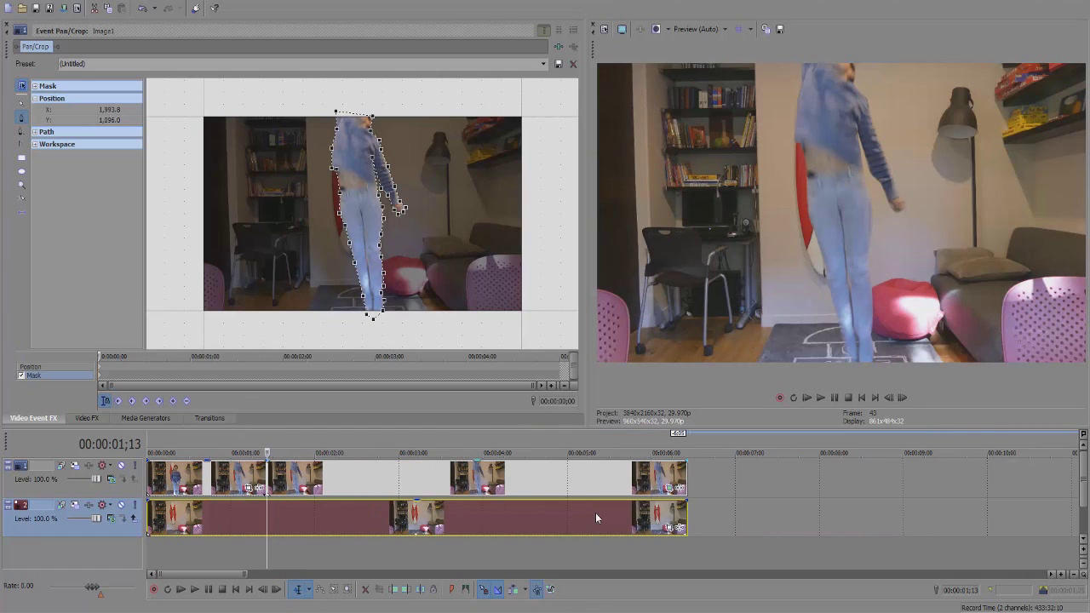
pyautogui.click(271, 478)
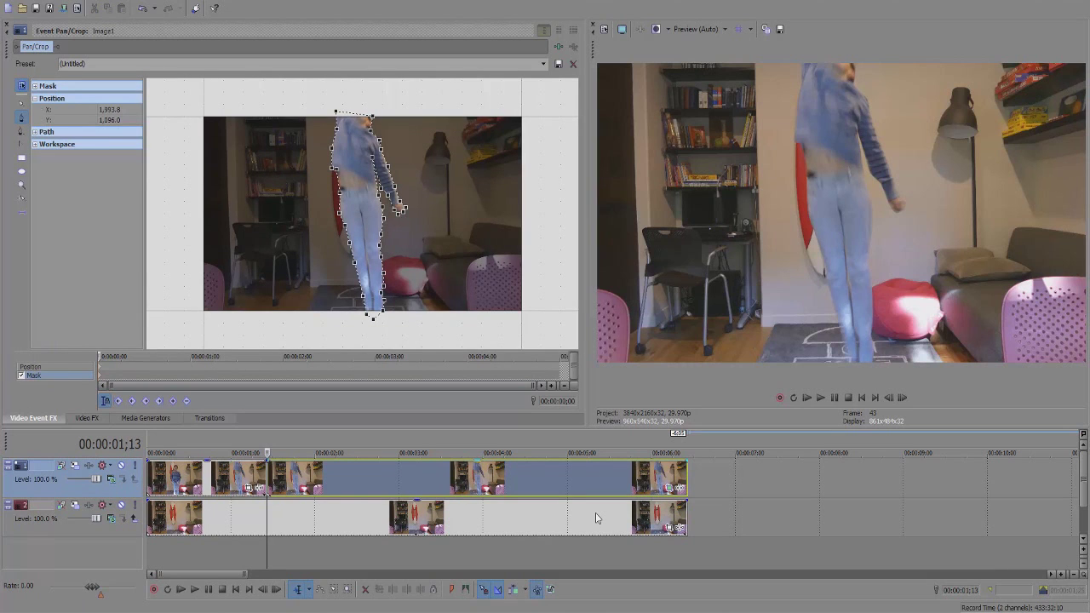
pyautogui.click(31, 367)
pyautogui.scroll(3, 362, 213)
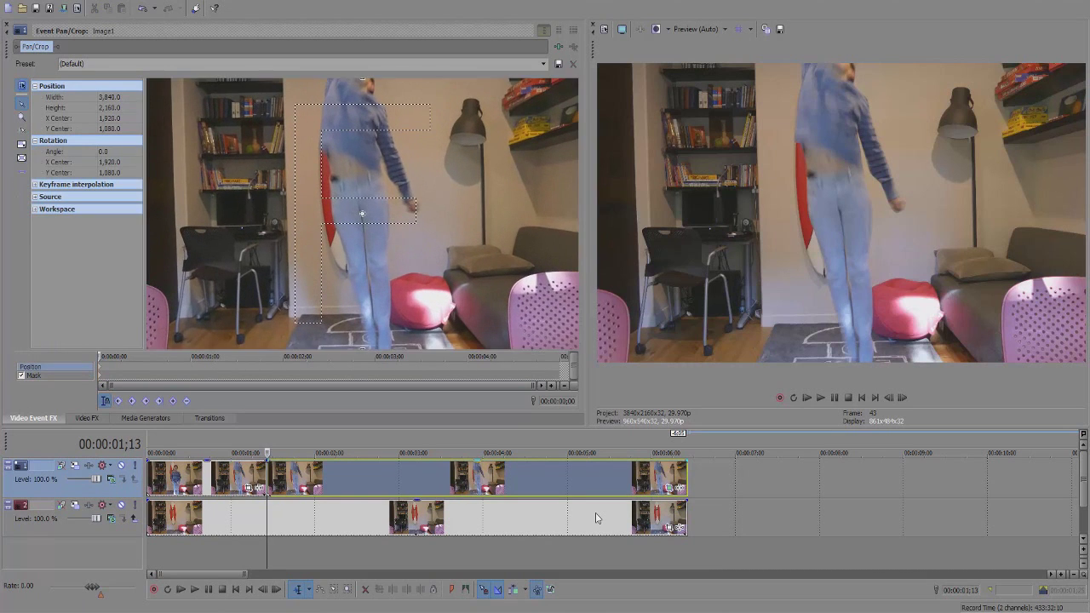
pyautogui.scroll(-1, 362, 213)
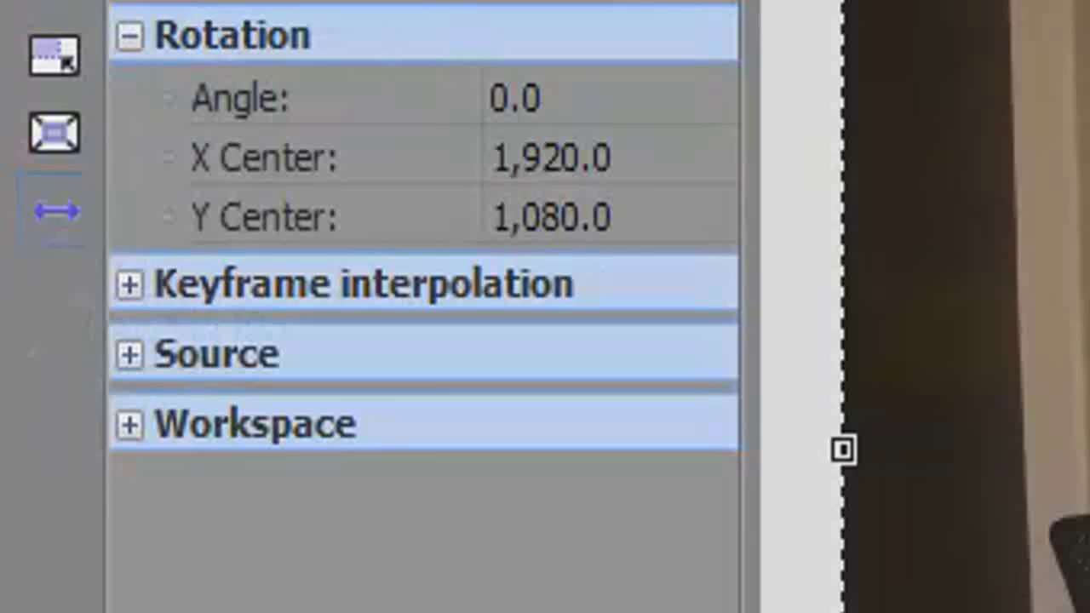
# Step: Restrict crop frame movement to the vertical axis and raise the still at its start to a Y Center of 1,656.1
pyautogui.click(21, 171)
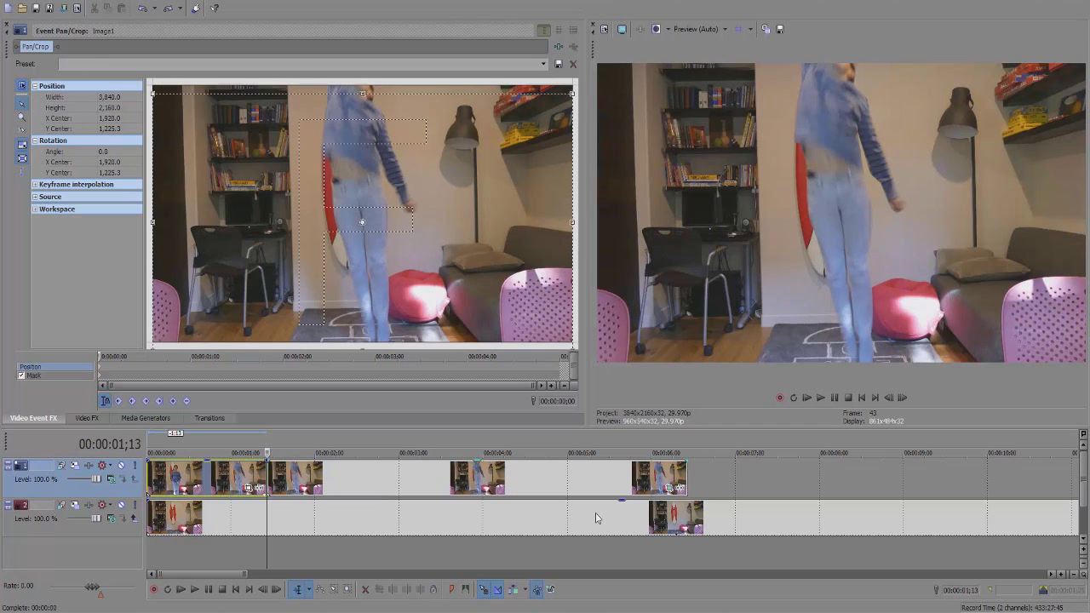
pyautogui.moveTo(362, 222)
pyautogui.mouseDown()
pyautogui.moveTo(362, 255)
pyautogui.moveTo(362, 124)
pyautogui.moveTo(362, 188)
pyautogui.mouseUp()
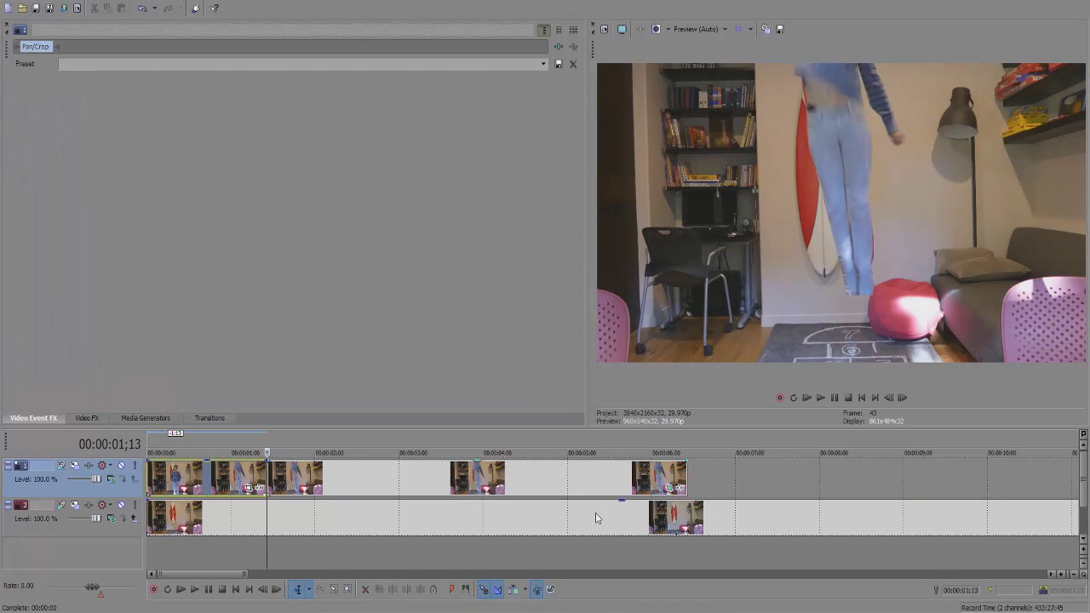
pyautogui.hotkey('ctrl', 'z')
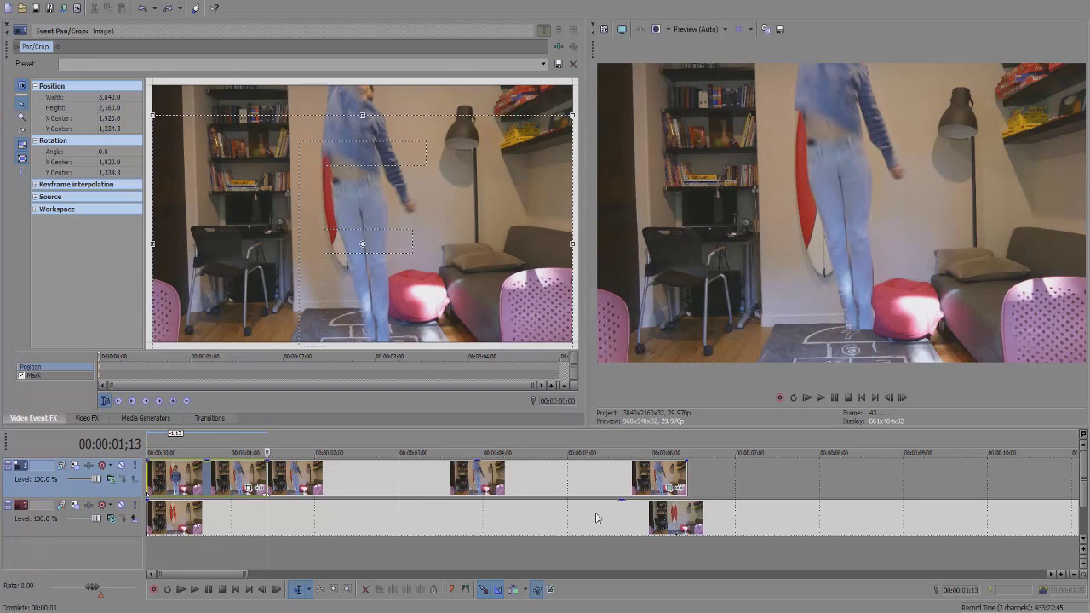
pyautogui.press('Down')
pyautogui.press('Down')
pyautogui.press('Down')
pyautogui.press('Down')
pyautogui.press('Down')
pyautogui.press('Down')
pyautogui.press('Down')
pyautogui.press('Down')
pyautogui.press('Down')
pyautogui.press('Down')
pyautogui.press('Down')
pyautogui.press('Down')
pyautogui.press('Down')
pyautogui.press('Down')
pyautogui.press('Down')
pyautogui.press('Down')
pyautogui.press('Down')
pyautogui.press('Down')
pyautogui.press('Down')
pyautogui.press('Down')
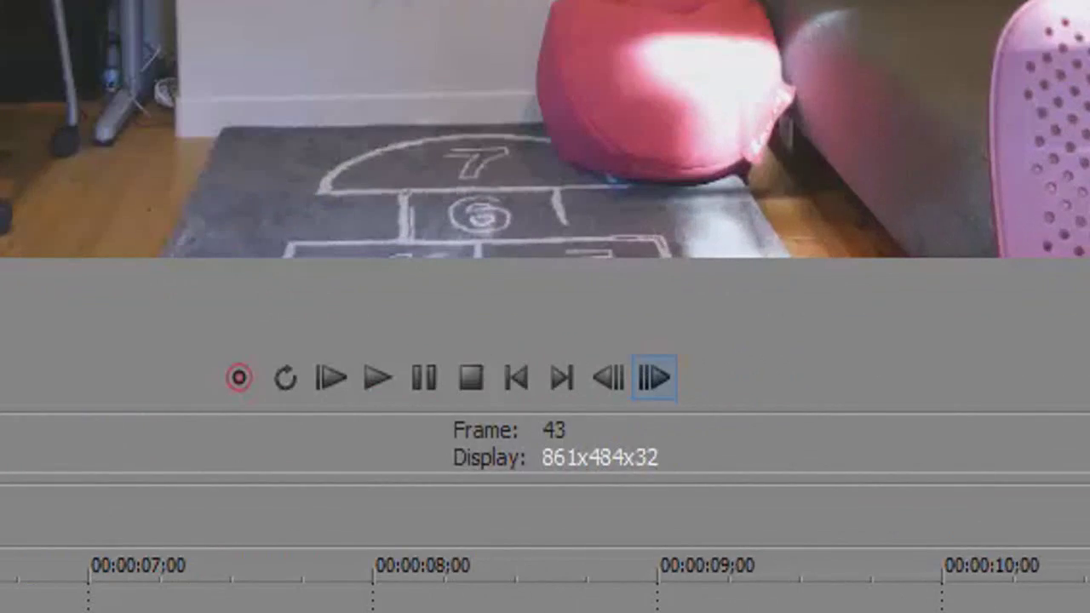
# Step: Advance two frames to 00:00:01;15 and raise the still further, to a Y Center of 2,740.8
pyautogui.click(654, 377)
pyautogui.click(654, 378)
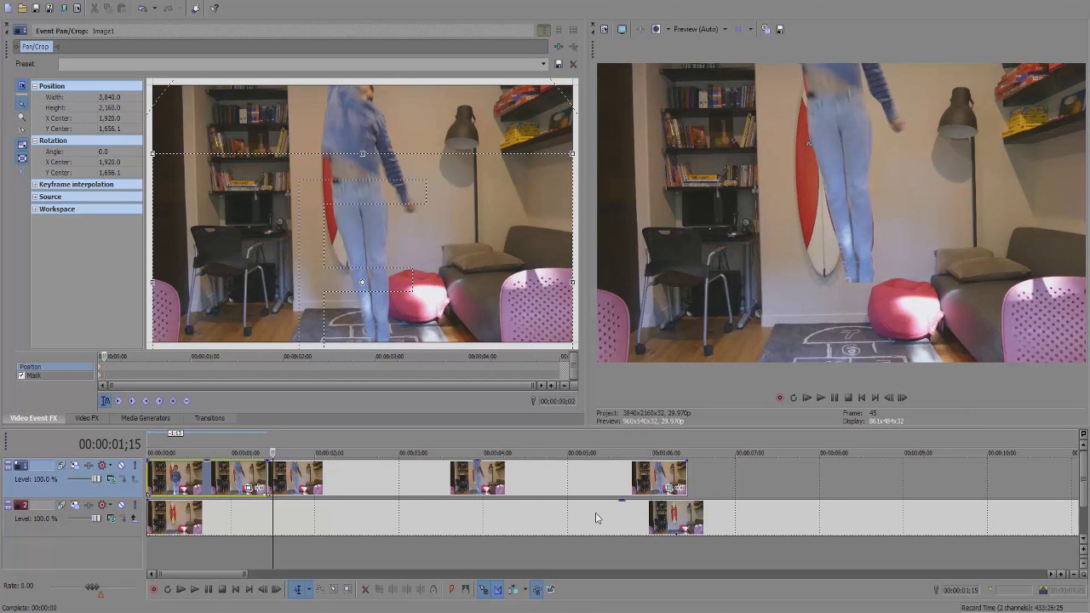
pyautogui.press('Down')
pyautogui.press('Down')
pyautogui.press('Down')
pyautogui.press('Down')
pyautogui.press('Down')
pyautogui.press('Down')
pyautogui.press('Down')
pyautogui.press('Down')
pyautogui.press('Down')
pyautogui.press('Down')
pyautogui.press('Down')
pyautogui.press('Down')
pyautogui.press('Down')
pyautogui.press('Down')
pyautogui.press('Down')
pyautogui.press('Down')
pyautogui.press('Down')
pyautogui.press('Down')
pyautogui.press('Down')
pyautogui.press('Down')
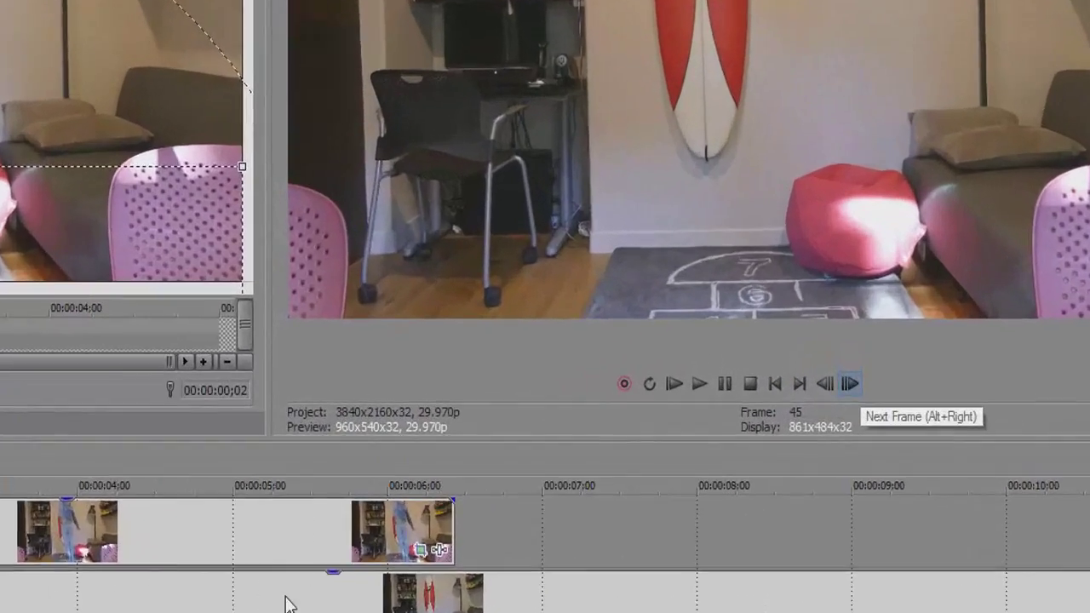
# Step: Advance two frames to 00:00:01;17 and move the still completely out of the picture, to a Y Center of 3,337.7
pyautogui.hotkey('alt', 'Right')
pyautogui.hotkey('alt', 'Right')
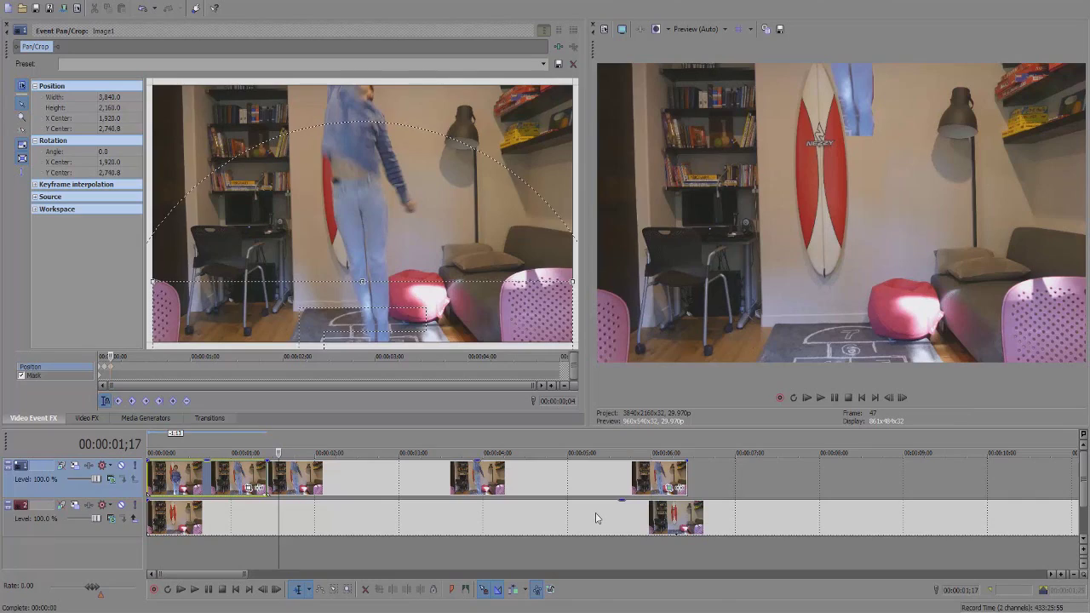
pyautogui.moveTo(361, 315); pyautogui.dragTo(362, 380)
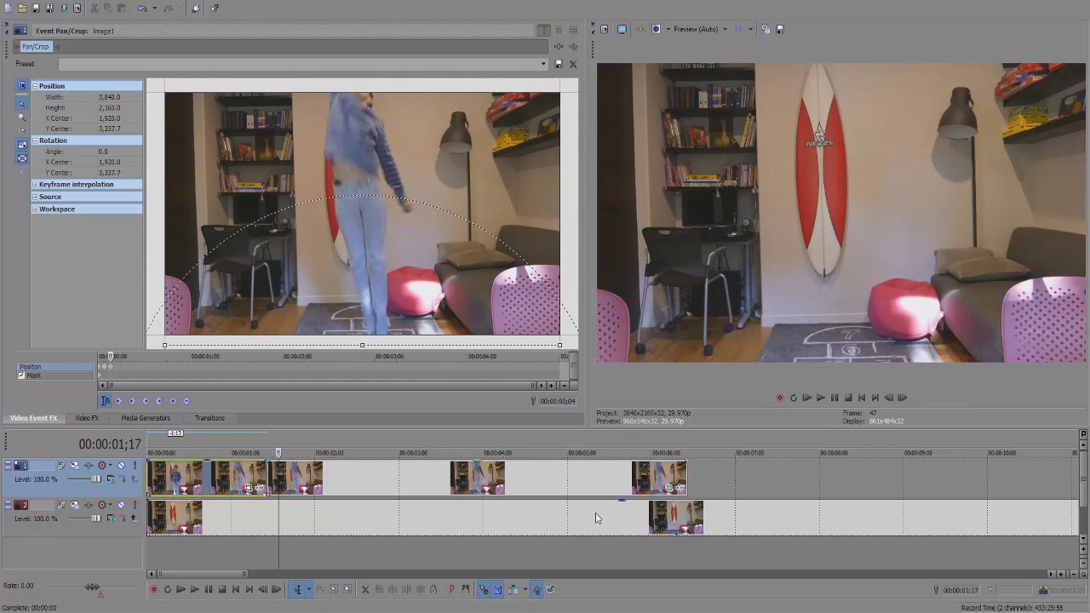
# Step: Play the animation from near the beginning and again from just before the still to check the upward movement
pyautogui.hotkey('alt', 'Left')
pyautogui.hotkey('alt', 'Left')
pyautogui.hotkey('alt', 'Left')
pyautogui.hotkey('alt', 'Left')
pyautogui.hotkey('alt', 'Left')
pyautogui.hotkey('alt', 'Left')
pyautogui.hotkey('alt', 'Left')
pyautogui.hotkey('alt', 'Left')
pyautogui.hotkey('alt', 'Left')
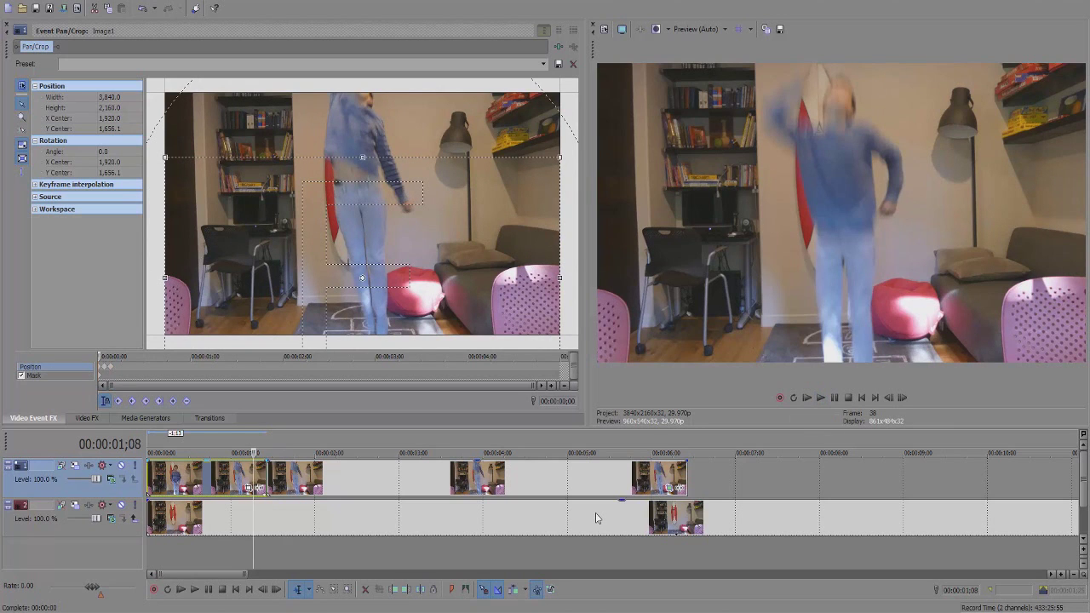
pyautogui.click(158, 453)
pyautogui.click(820, 397)
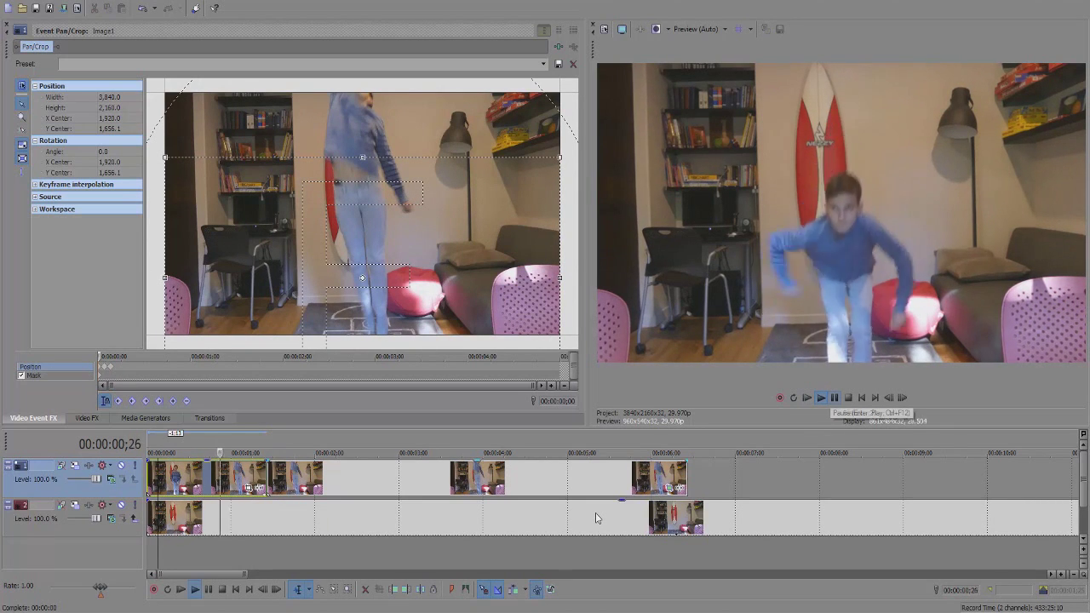
pyautogui.press('Return')
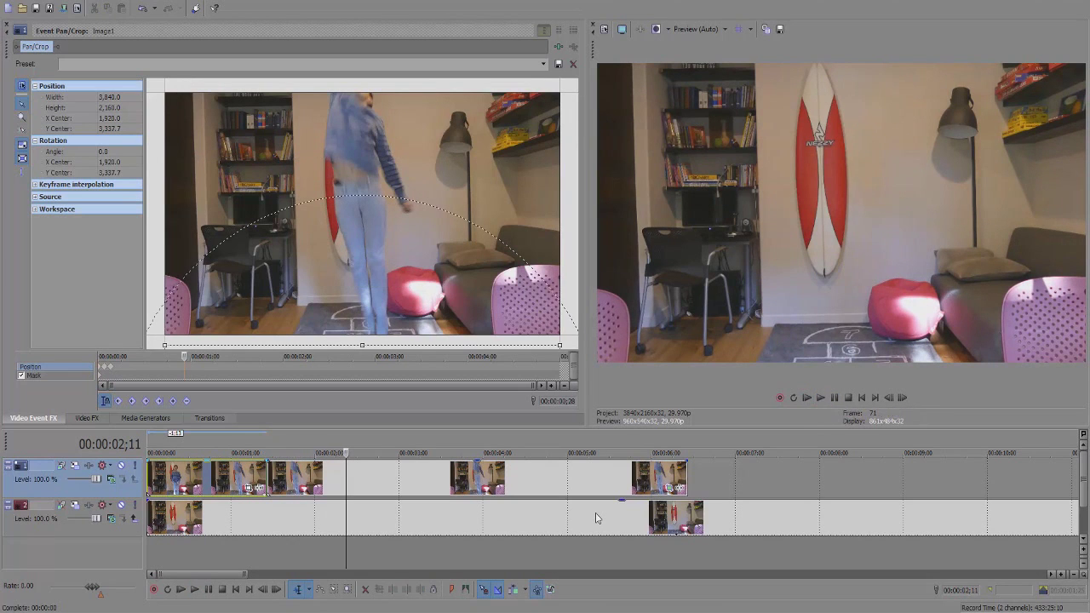
pyautogui.click(258, 453)
pyautogui.click(821, 397)
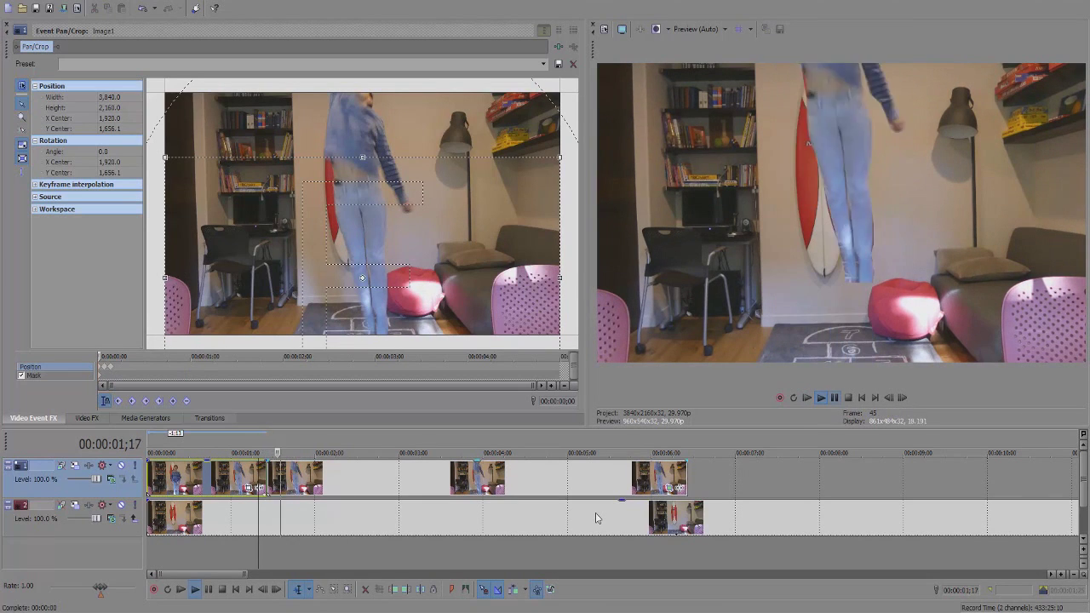
pyautogui.press('space')
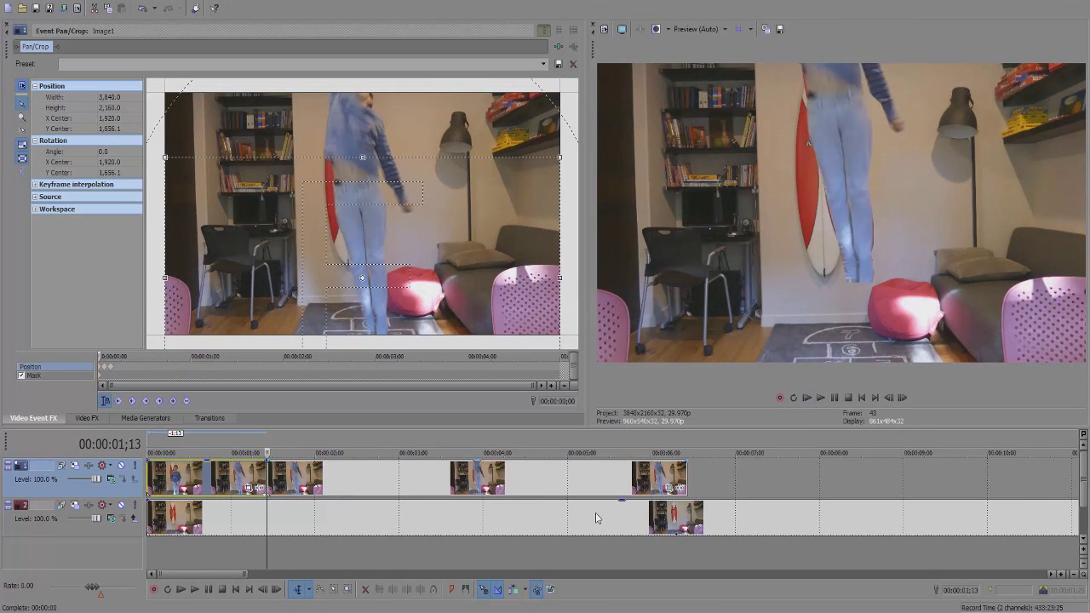
# Step: Step frame by frame from the still's start to 00:00:01;17 and close the Event Pan/Crop settings
pyautogui.hotkey('alt', 'Right')
pyautogui.hotkey('alt', 'Right')
pyautogui.hotkey('alt', 'Right')
pyautogui.hotkey('alt', 'Right')
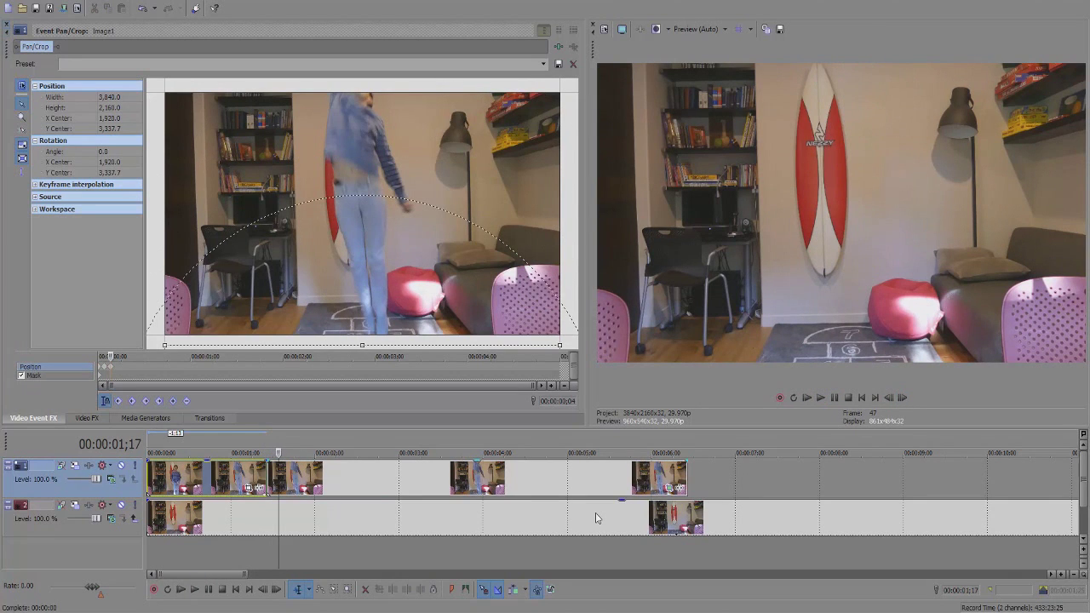
pyautogui.click(7, 25)
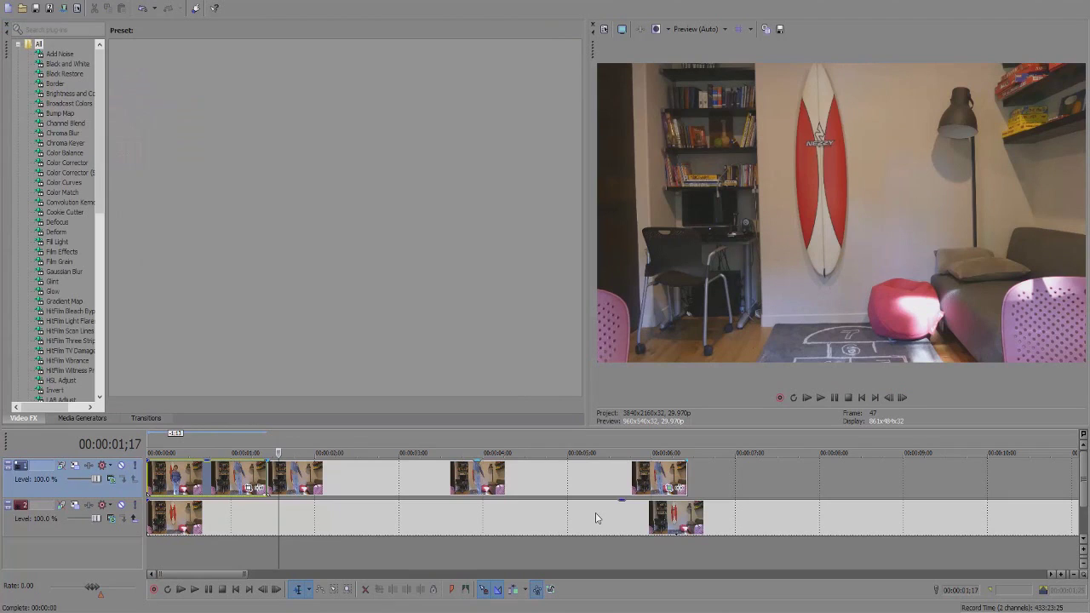
pyautogui.hotkey('ctrl', 'z')
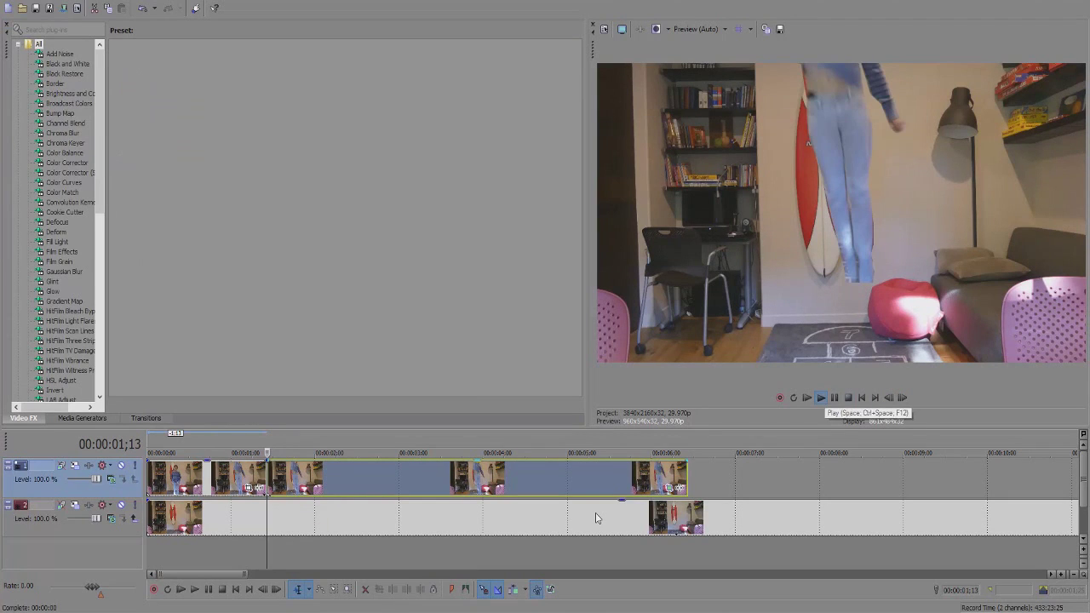
# Step: Split the still and the empty-room clip at 00:00:01;24 and delete the parts of both after the cut
pyautogui.click(821, 397)
pyautogui.click(835, 398)
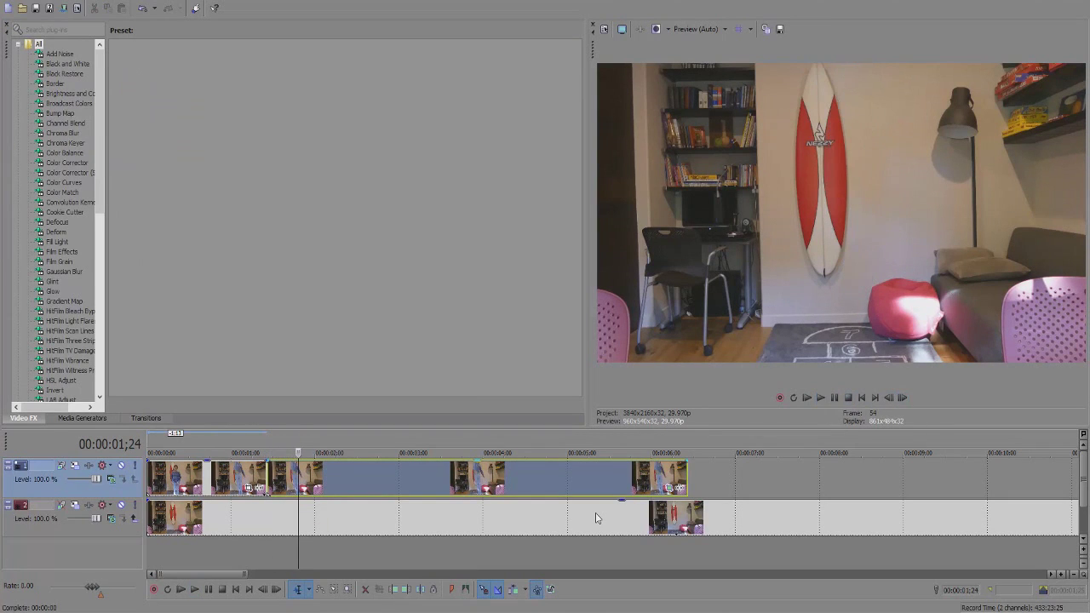
pyautogui.press('s')
pyautogui.click(596, 518)
pyautogui.press('s')
pyautogui.hotkey('alt', 'Right')
pyautogui.hotkey('alt', 'Right')
pyautogui.hotkey('alt', 'Right')
pyautogui.hotkey('alt', 'Right')
pyautogui.hotkey('alt', 'Right')
pyautogui.hotkey('alt', 'Right')
pyautogui.hotkey('alt', 'Right')
pyautogui.hotkey('alt', 'Right')
pyautogui.hotkey('alt', 'Right')
pyautogui.hotkey('alt', 'Right')
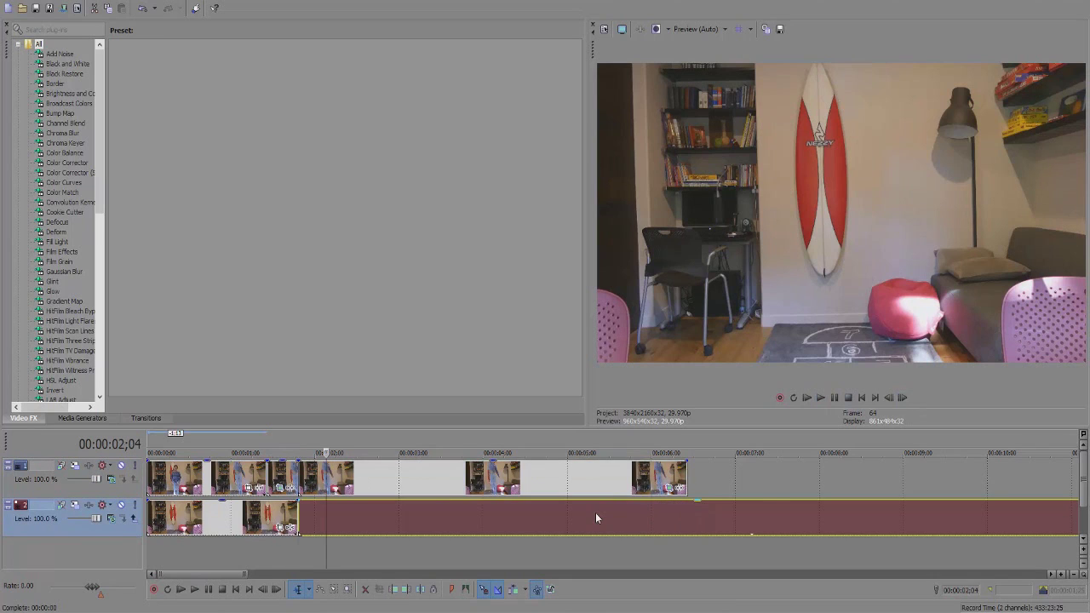
pyautogui.keyDown('ctrl'); pyautogui.click(596, 487); pyautogui.keyUp('ctrl')
pyautogui.press('Delete')
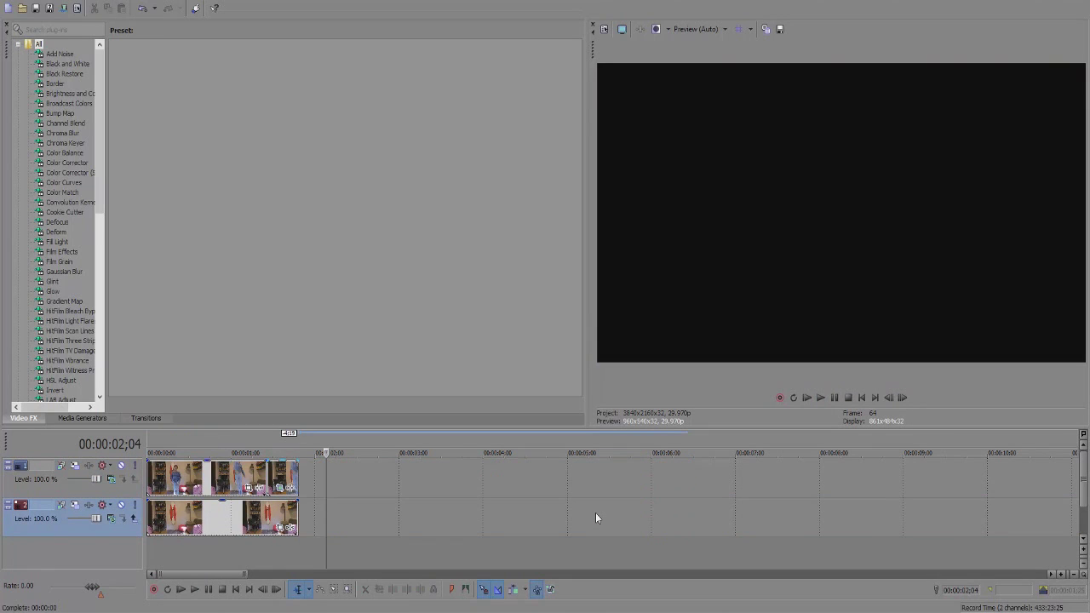
# Step: Apply the Gaussian Blur preset Extreme Blur to the still, with a horizontal range of 0.0000 and a vertical range of 0.1565
pyautogui.click(270, 478)
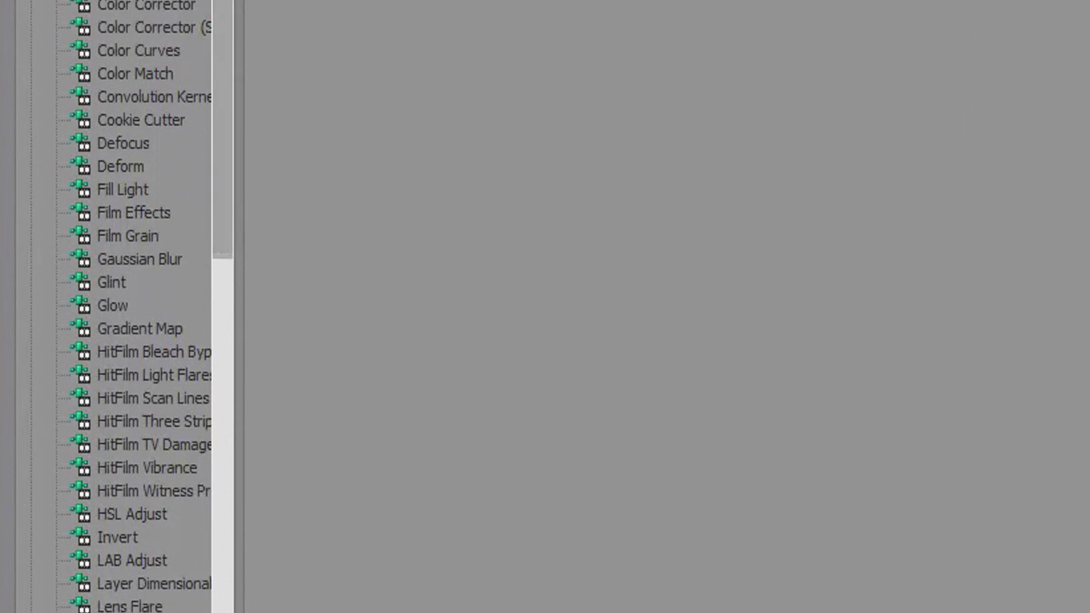
pyautogui.click(65, 272)
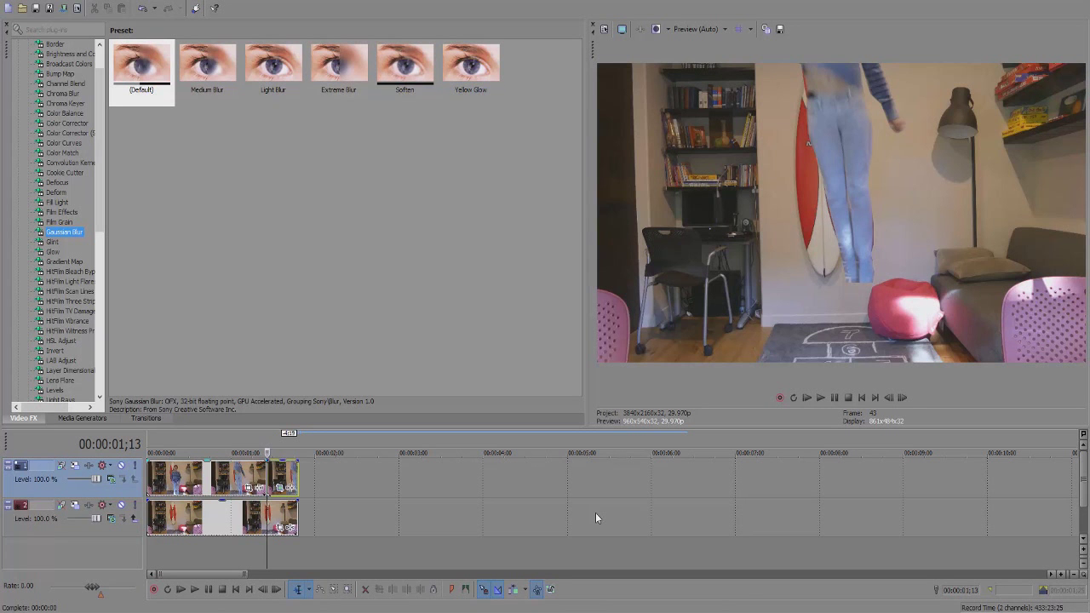
pyautogui.click(339, 69)
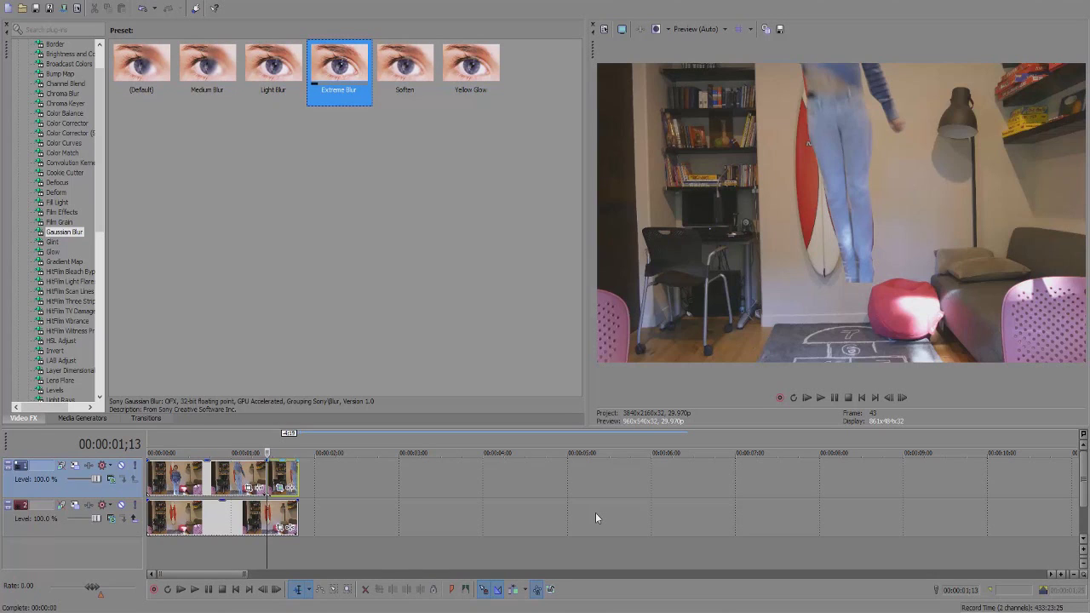
pyautogui.press('Return')
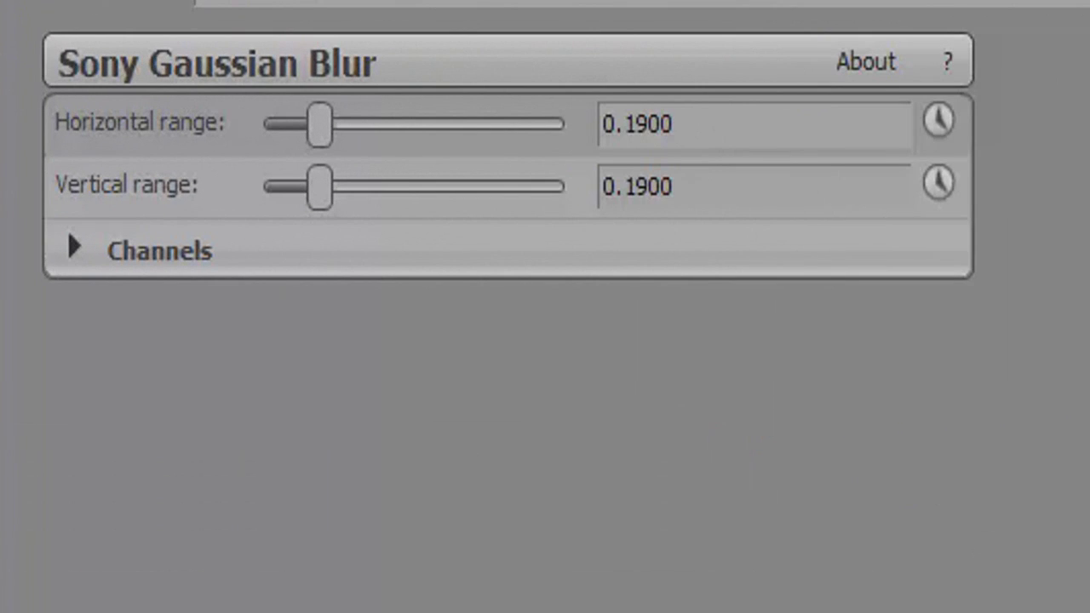
pyautogui.moveTo(320, 124); pyautogui.dragTo(265, 124)
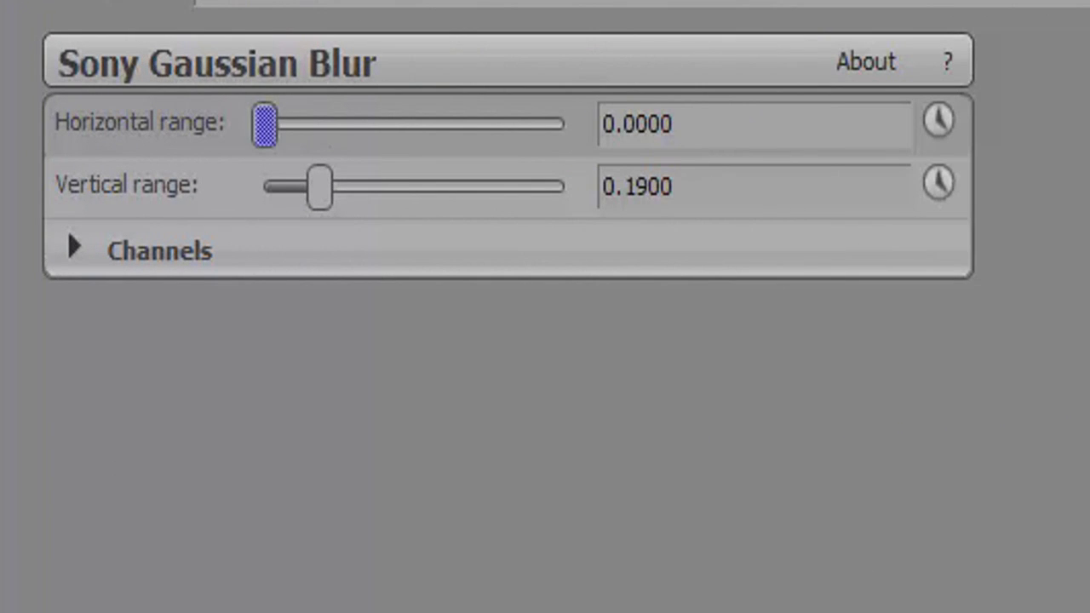
pyautogui.moveTo(319, 187)
pyautogui.mouseDown()
pyautogui.moveTo(477, 187)
pyautogui.moveTo(263, 186)
pyautogui.moveTo(330, 186)
pyautogui.moveTo(311, 187)
pyautogui.mouseUp()
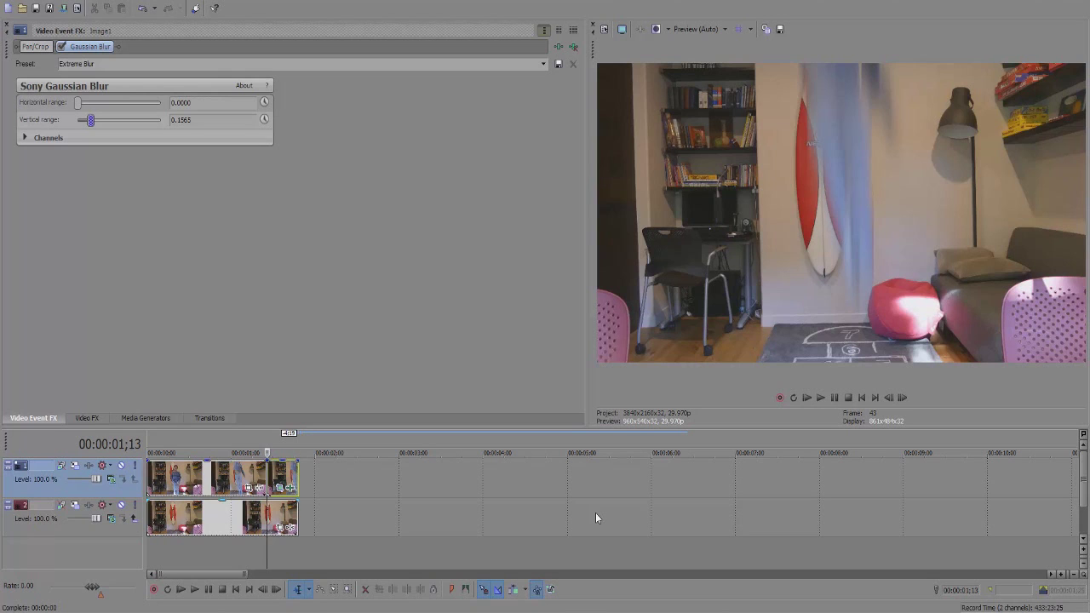
# Step: Play the timeline from just before the still to check the vertically blurred movement
pyautogui.click(253, 518)
pyautogui.click(821, 398)
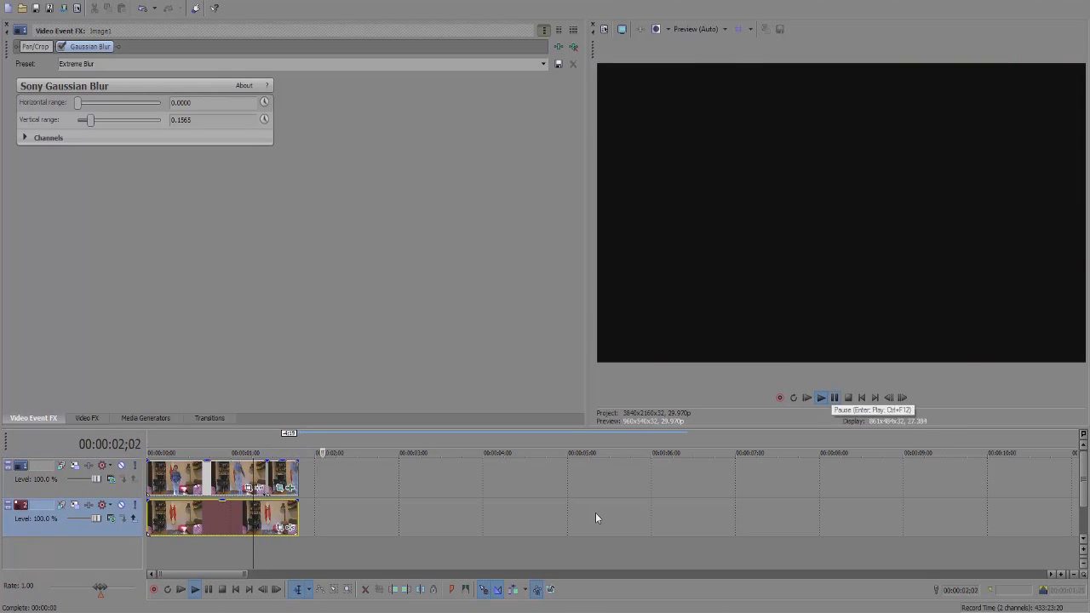
pyautogui.press('space')
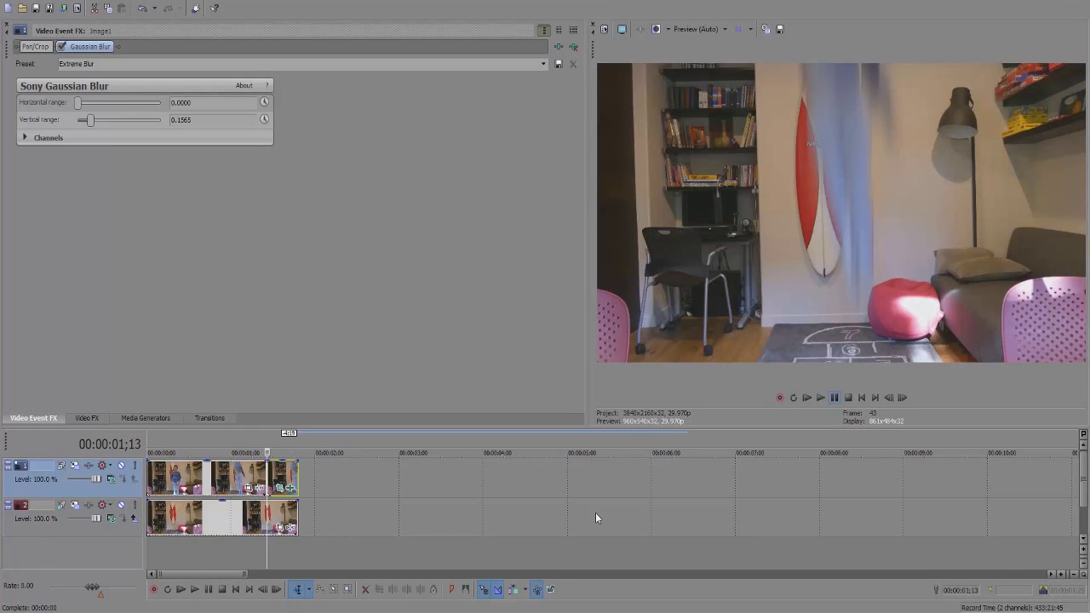
pyautogui.press('space')
pyautogui.scroll(3, 596, 517)
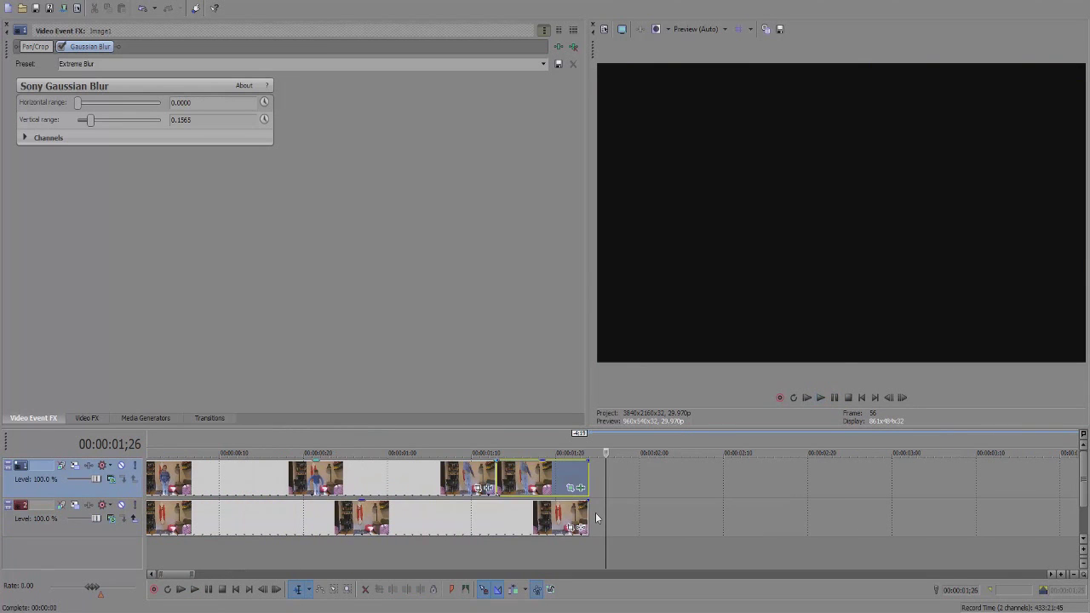
pyautogui.press('space')
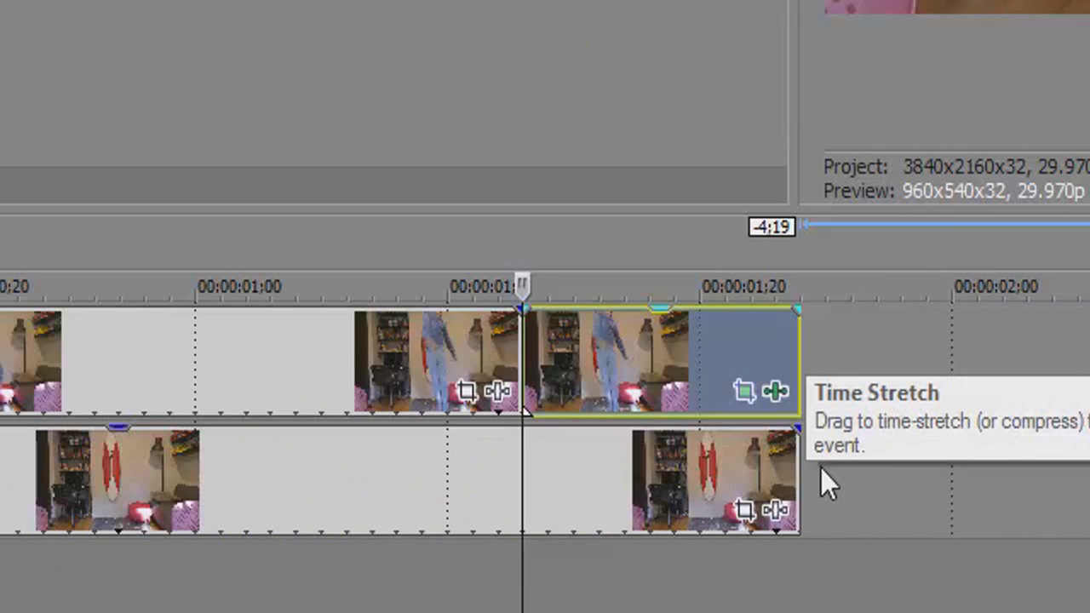
# Step: Time-compress the still so that it ends at about 00:00:01;19, and play the faster movement
pyautogui.moveTo(801, 365); pyautogui.dragTo(673, 365)
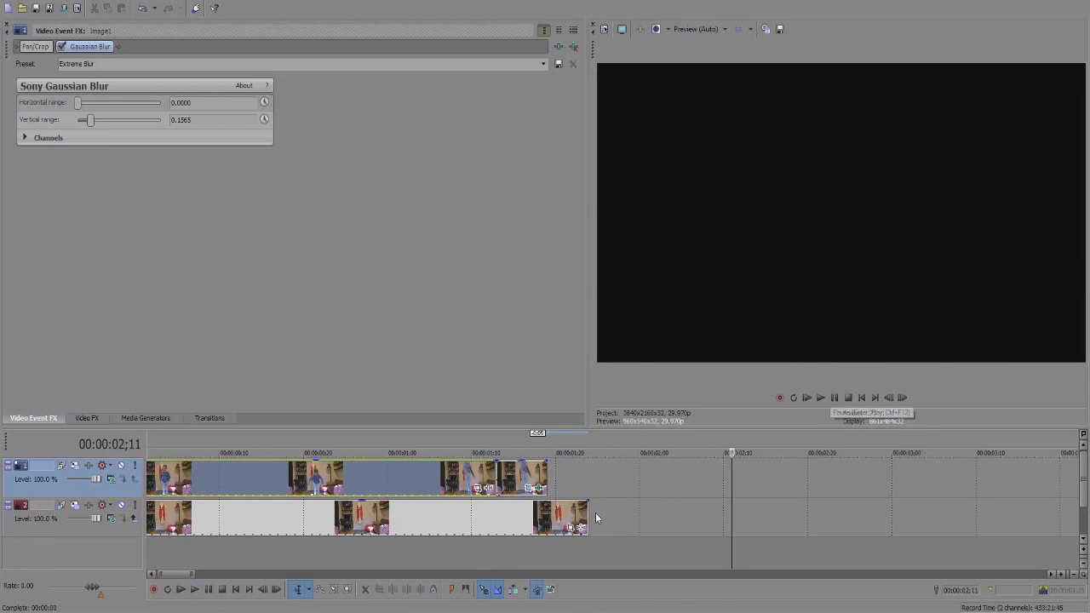
pyautogui.press('space')
pyautogui.press('space')
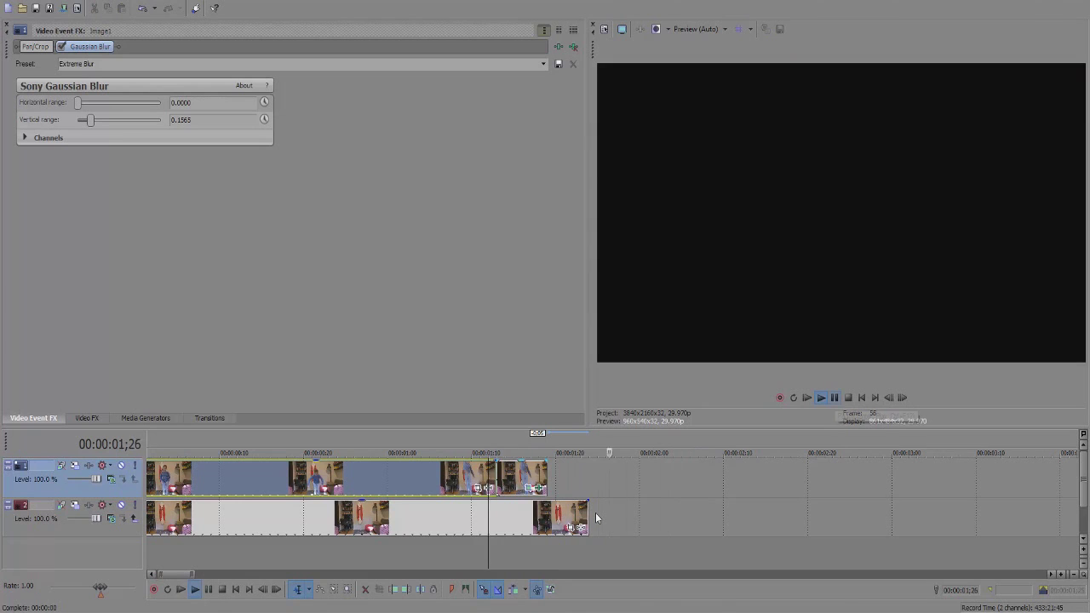
# Step: Cut the empty-room clip at the still's end, delete the part after it, and close the Gaussian Blur settings
pyautogui.click(595, 516)
pyautogui.hotkey('ctrl', 'alt', 'Left')
pyautogui.hotkey('ctrl', 'alt', 'Left')
pyautogui.press('s')
pyautogui.press('Right')
pyautogui.press('Right')
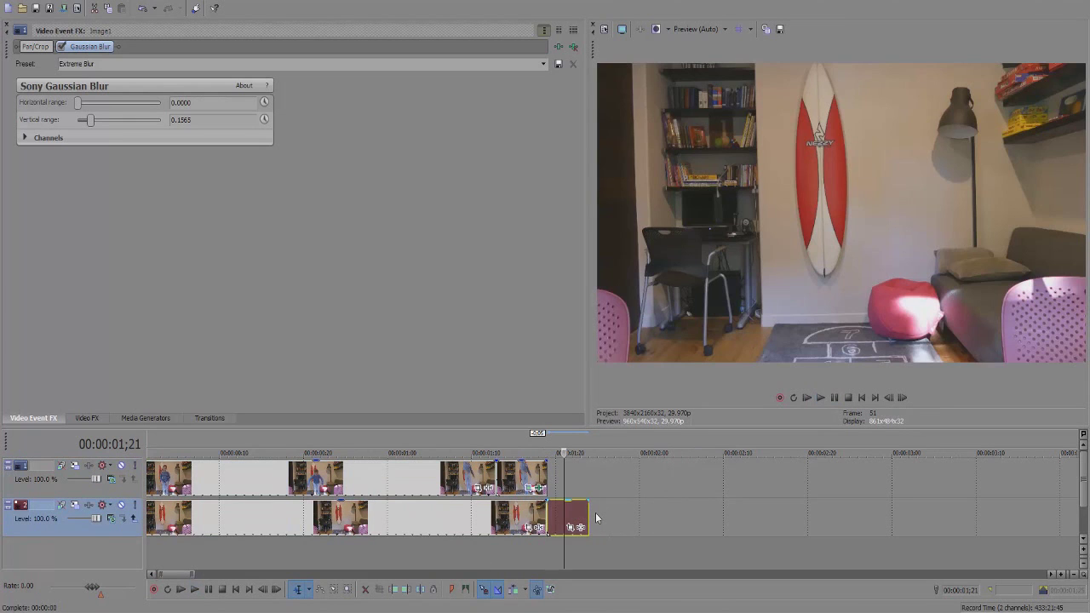
pyautogui.hotkey('ctrl', 'z')
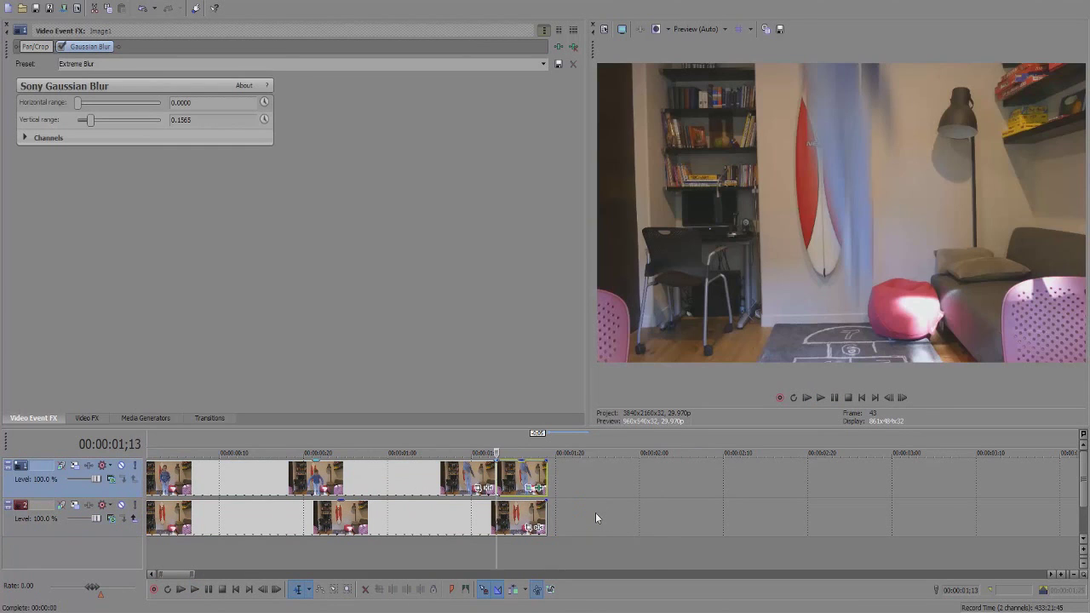
pyautogui.hotkey('ctrl', 'z')
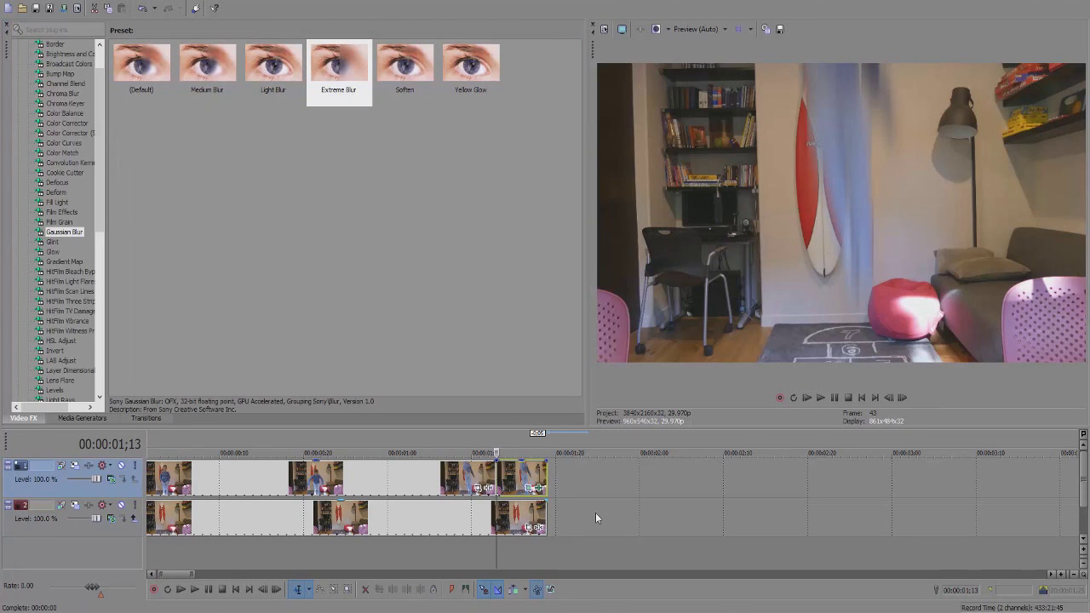
pyautogui.hotkey('ctrl', 'z')
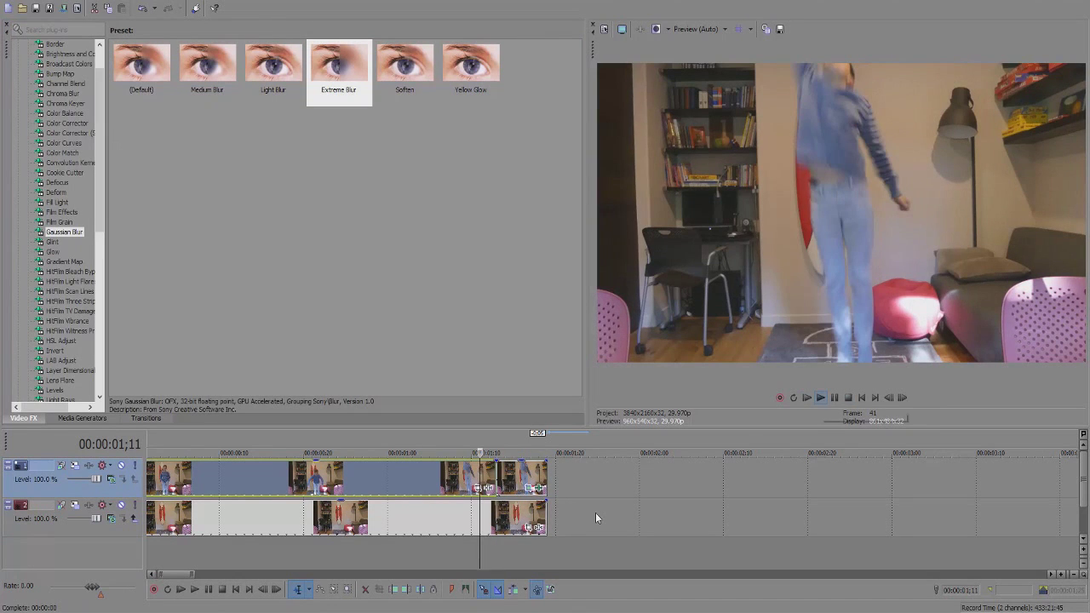
# Step: Stop playback and make the timeline area taller to leave more room below the video tracks
pyautogui.press('space')
pyautogui.press('Return')
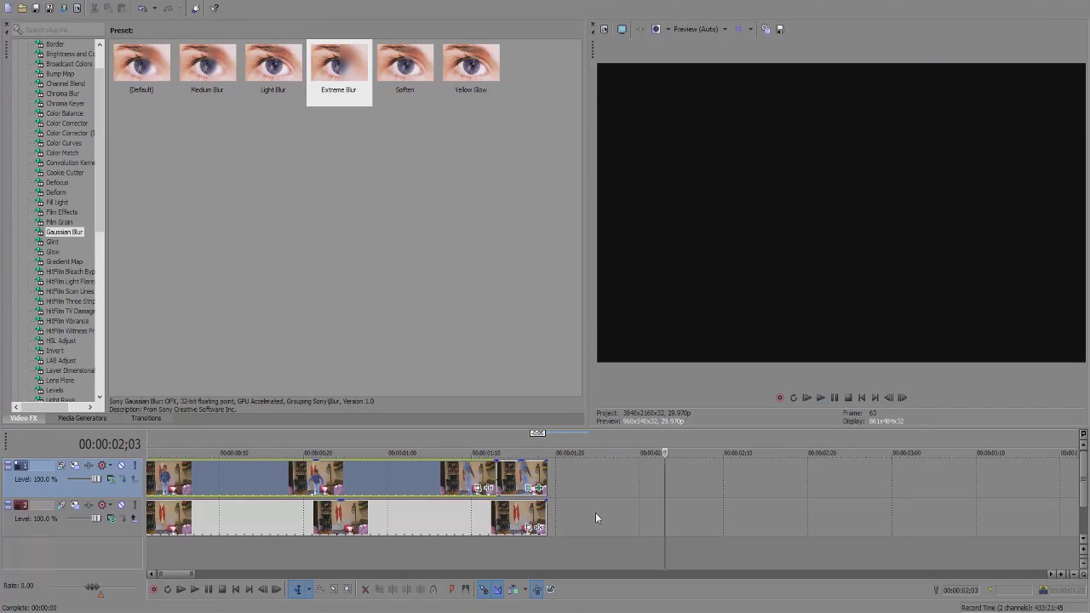
pyautogui.hotkey('alt', 'shift', 'Up')
pyautogui.hotkey('alt', 'shift', 'Up')
pyautogui.hotkey('alt', 'shift', 'Up')
pyautogui.hotkey('alt', 'shift', 'Up')
pyautogui.hotkey('alt', 'shift', 'Down')
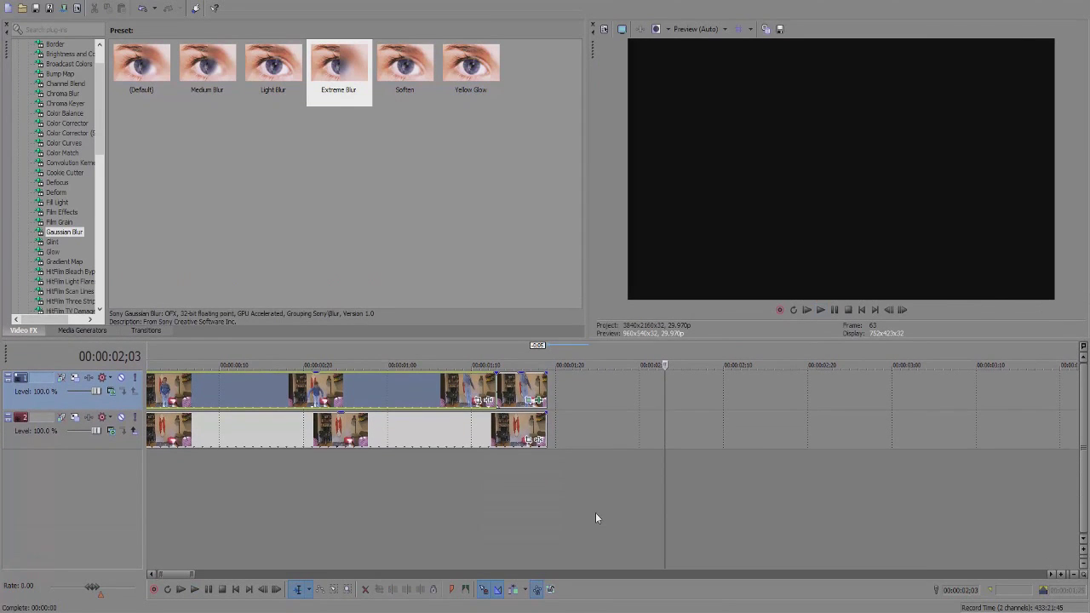
# Step: Play the timeline from just before the still to review the disappearing effect, and pause
pyautogui.click(471, 511)
pyautogui.click(820, 310)
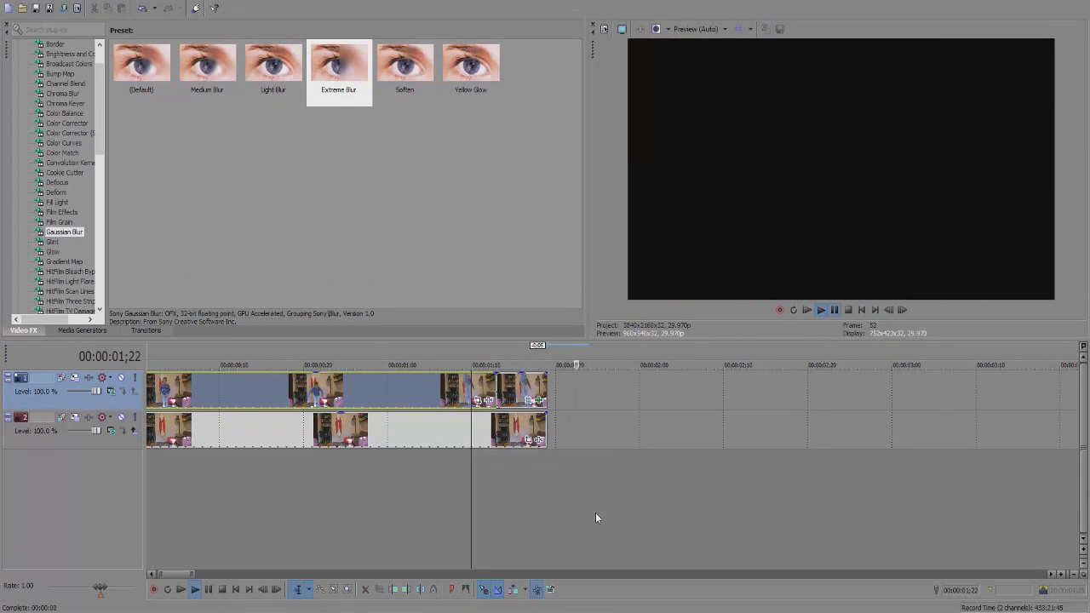
pyautogui.click(835, 310)
# Step: Switch to File Explorer and open the ALL SOUND EFFECTS folder inside Music
pyautogui.hotkey('ctrl', 'z')
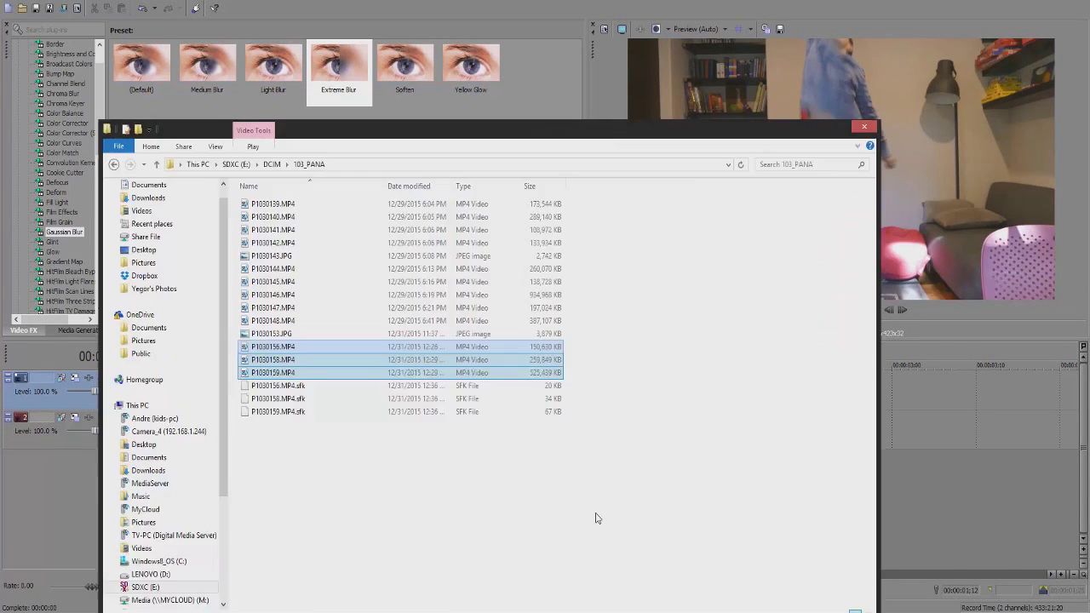
pyautogui.moveTo(487, 129)
pyautogui.mouseDown()
pyautogui.moveTo(680, 52)
pyautogui.moveTo(673, 44)
pyautogui.mouseUp()
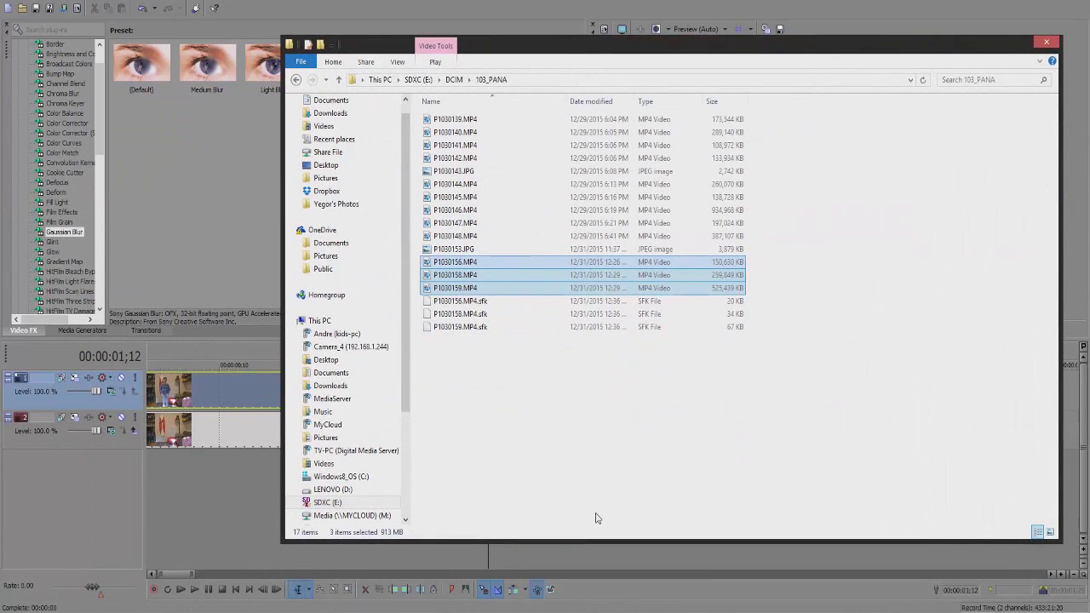
pyautogui.click(323, 412)
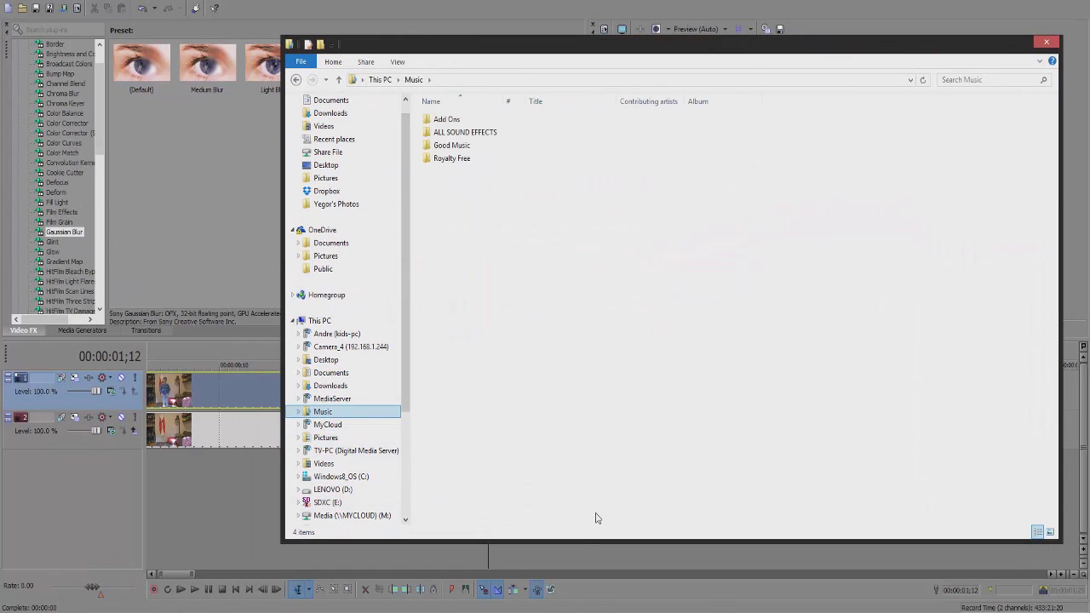
pyautogui.click(465, 132)
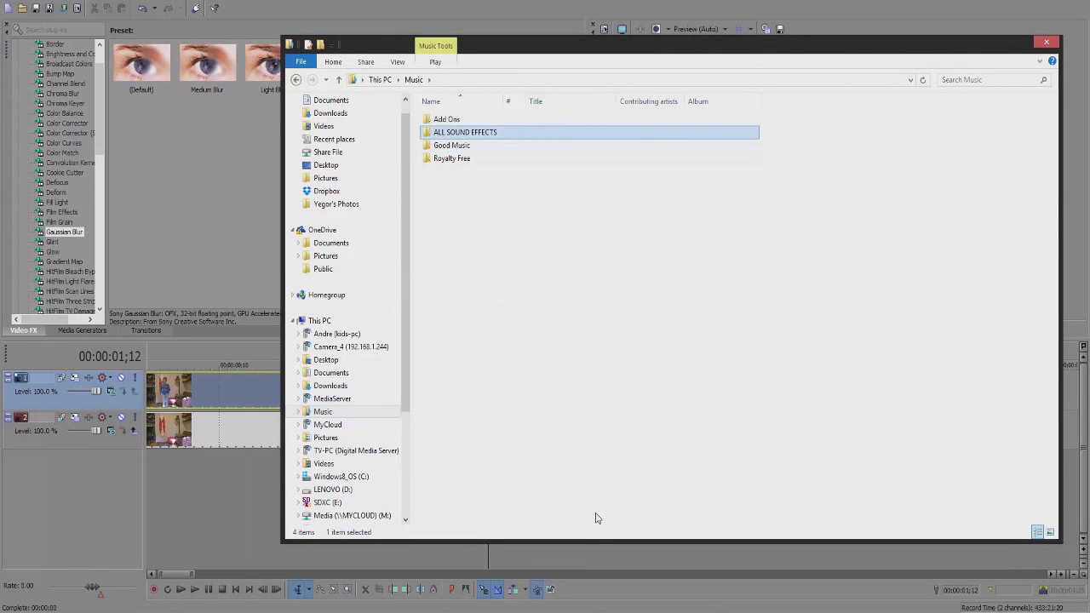
pyautogui.doubleClick(465, 132)
# Step: Look through the sound effects folder for a suitable file among the Woosh Transition sounds
pyautogui.scroll(-3, 465, 209)
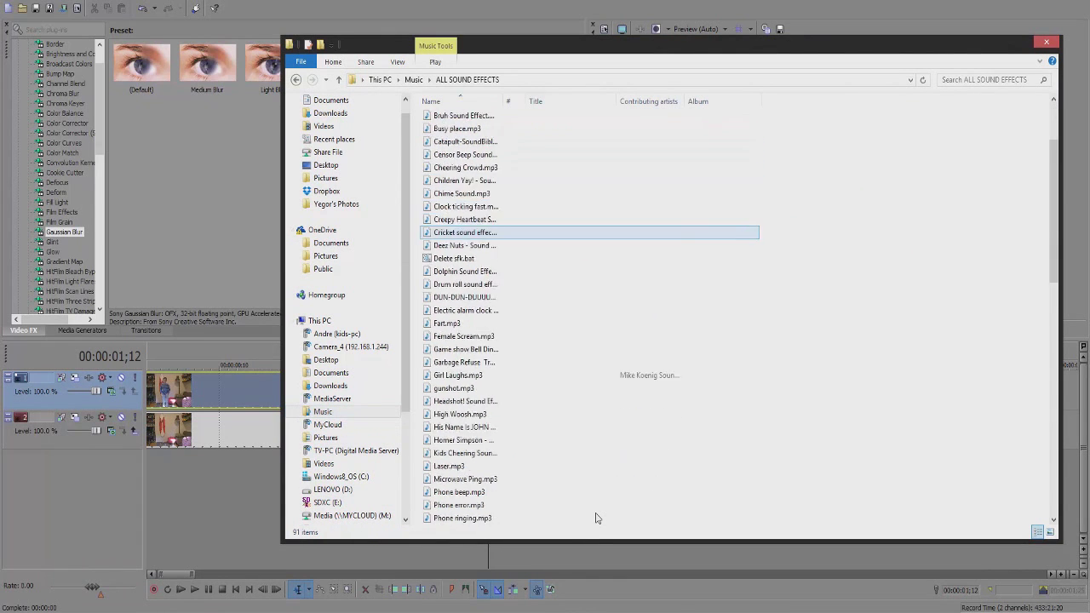
pyautogui.press('Down')
pyautogui.press('Down')
pyautogui.press('Down')
pyautogui.press('Down')
pyautogui.press('Down')
pyautogui.press('Down')
pyautogui.press('Down')
pyautogui.press('Down')
pyautogui.press('Down')
pyautogui.press('Down')
pyautogui.press('Down')
pyautogui.press('Down')
pyautogui.press('Down')
pyautogui.press('Down')
pyautogui.press('Down')
pyautogui.press('Down')
pyautogui.press('Down')
pyautogui.press('Down')
pyautogui.press('Down')
pyautogui.press('Down')
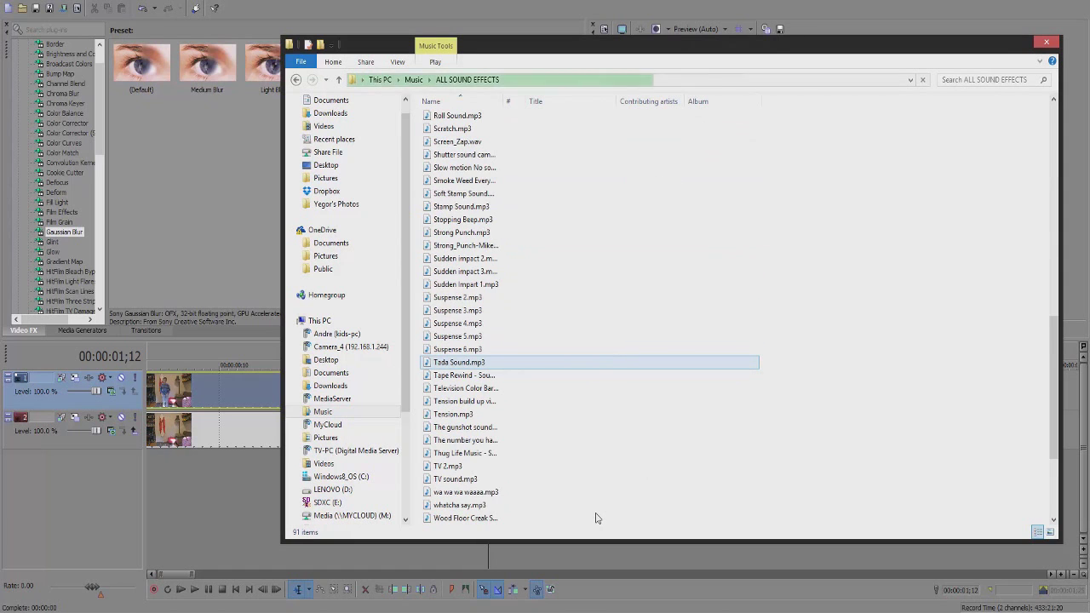
pyautogui.press('Down')
pyautogui.press('Down')
pyautogui.press('Down')
pyautogui.press('Down')
pyautogui.press('Down')
pyautogui.press('Down')
pyautogui.press('Down')
pyautogui.press('Down')
pyautogui.press('Down')
pyautogui.press('Down')
pyautogui.press('Down')
pyautogui.press('Down')
pyautogui.press('Down')
pyautogui.press('Down')
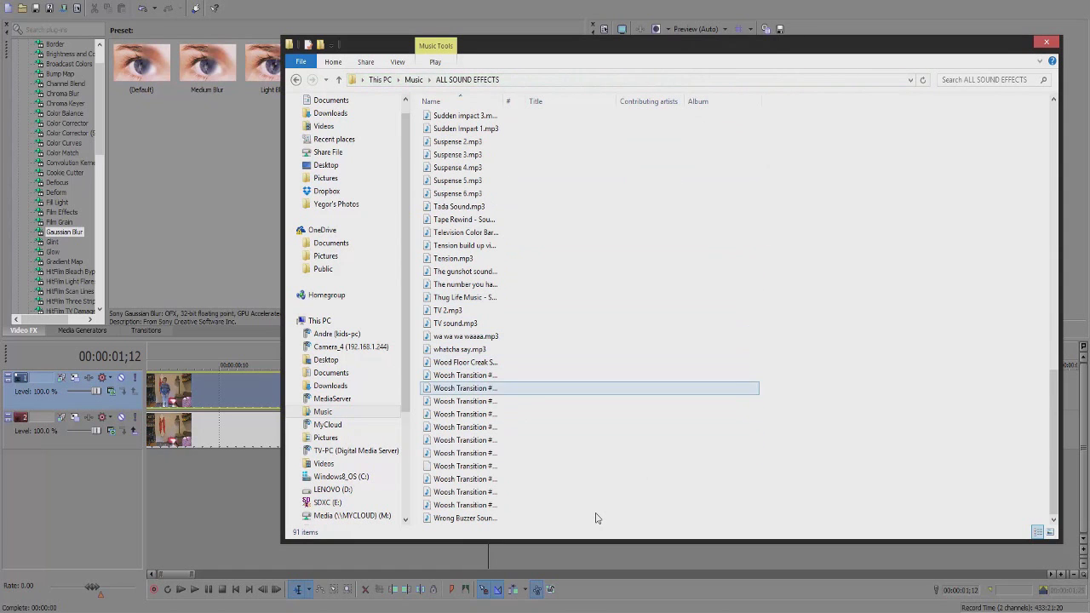
pyautogui.press('Up')
pyautogui.press('Up')
pyautogui.press('Down')
pyautogui.press('Down')
pyautogui.press('Down')
pyautogui.press('Down')
pyautogui.press('Down')
pyautogui.press('Down')
pyautogui.press('Down')
pyautogui.press('Up')
pyautogui.press('Up')
pyautogui.press('Up')
pyautogui.press('Up')
pyautogui.press('Up')
pyautogui.press('Up')
pyautogui.press('Up')
pyautogui.press('Down')
pyautogui.press('Down')
pyautogui.press('Down')
pyautogui.press('Up')
pyautogui.press('Up')
pyautogui.press('Up')
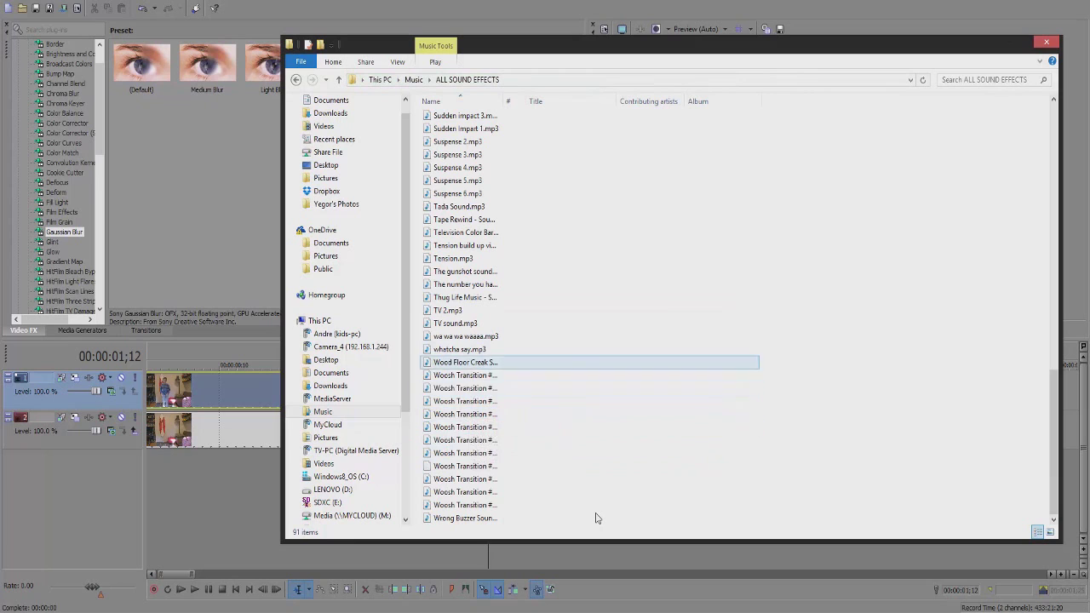
pyautogui.press('Down')
pyautogui.press('Down')
pyautogui.press('Down')
pyautogui.press('Down')
pyautogui.press('Down')
pyautogui.press('Down')
pyautogui.press('Up')
pyautogui.press('Up')
pyautogui.press('Up')
pyautogui.press('Up')
pyautogui.press('Up')
pyautogui.press('Up')
pyautogui.press('Up')
pyautogui.press('Up')
pyautogui.press('Down')
pyautogui.press('Down')
pyautogui.press('Down')
pyautogui.press('Down')
pyautogui.press('Down')
pyautogui.press('Down')
pyautogui.press('Up')
pyautogui.press('Up')
pyautogui.press('Up')
pyautogui.press('Down')
pyautogui.press('Down')
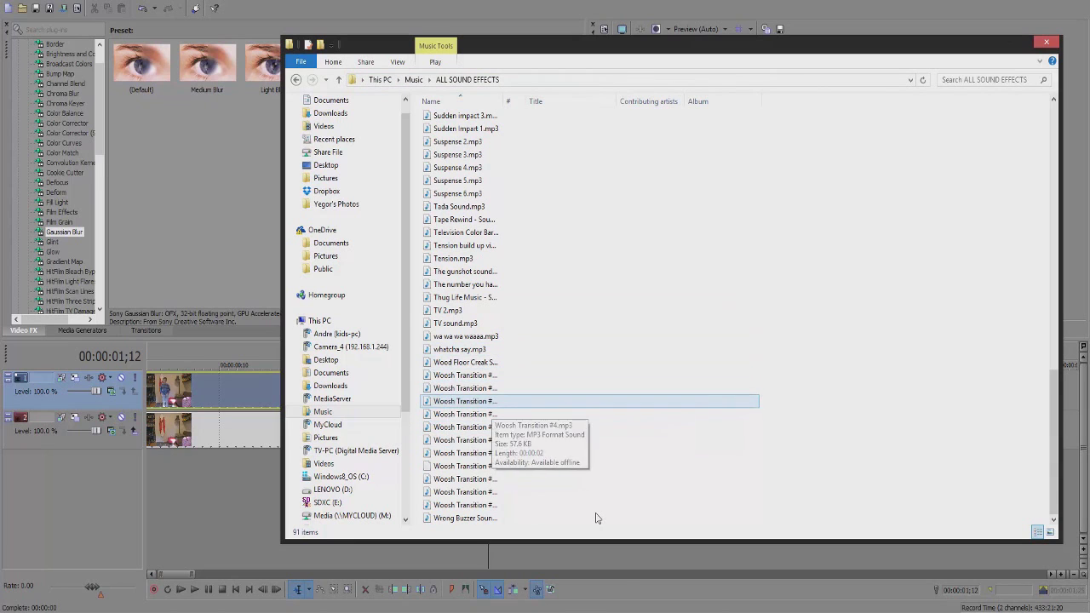
pyautogui.press('Up')
pyautogui.press('Down')
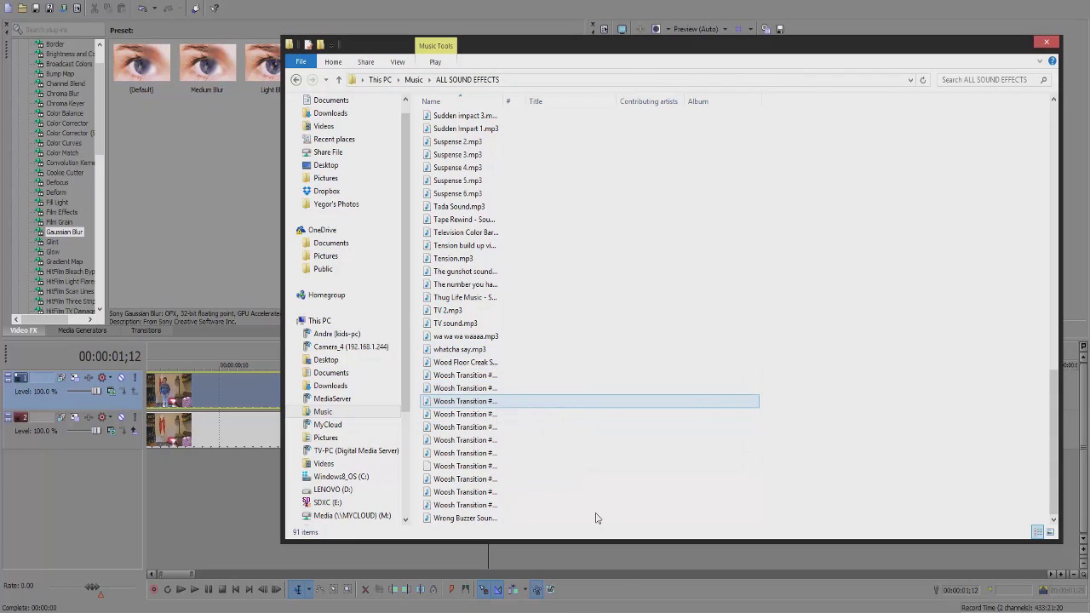
pyautogui.press('Down')
pyautogui.press('Up')
pyautogui.press('Up')
pyautogui.press('Up')
pyautogui.press('Down')
pyautogui.press('Down')
pyautogui.press('Down')
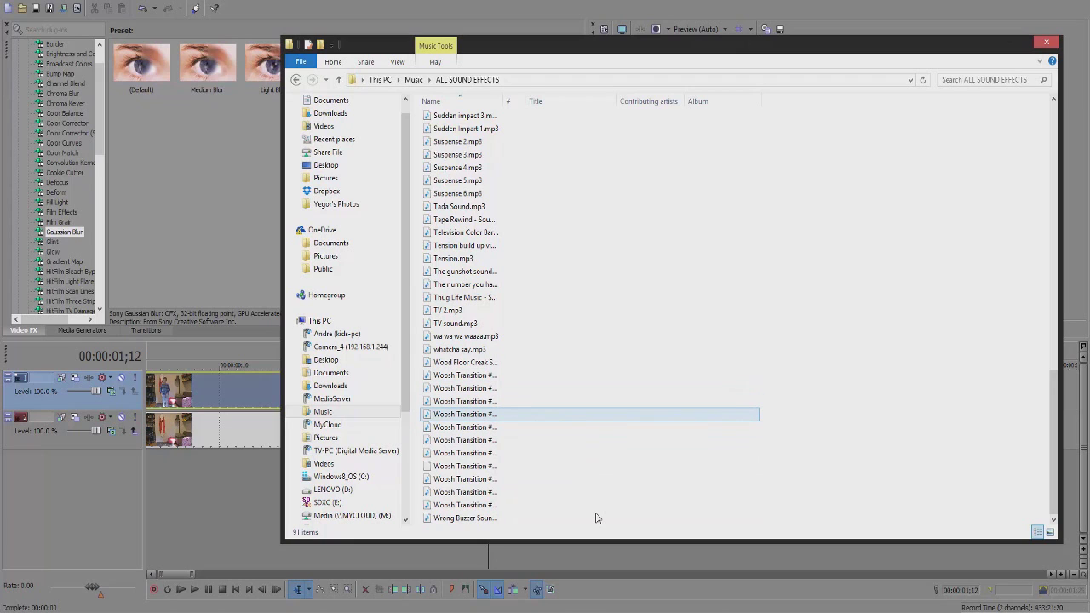
pyautogui.press('Up')
pyautogui.press('Up')
pyautogui.press('Up')
pyautogui.press('Down')
pyautogui.press('Down')
pyautogui.press('Down')
pyautogui.press('Down')
pyautogui.press('Up')
pyautogui.press('Up')
pyautogui.press('Up')
pyautogui.press('Up')
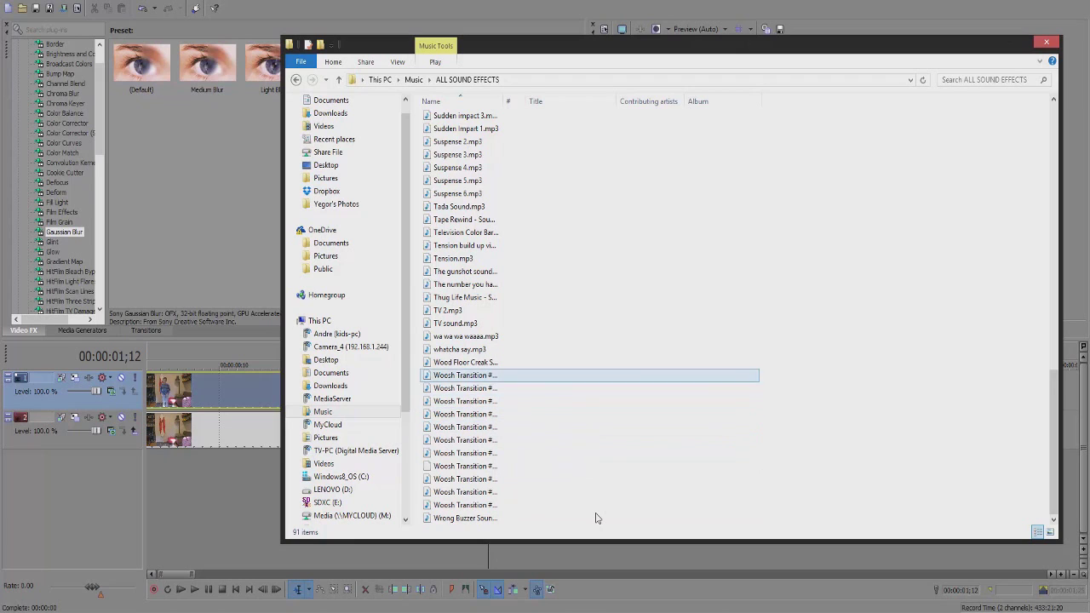
pyautogui.press('Down')
pyautogui.press('Down')
pyautogui.press('Down')
pyautogui.press('Down')
pyautogui.press('Down')
pyautogui.press('Up')
pyautogui.press('Up')
pyautogui.press('Up')
pyautogui.press('Down')
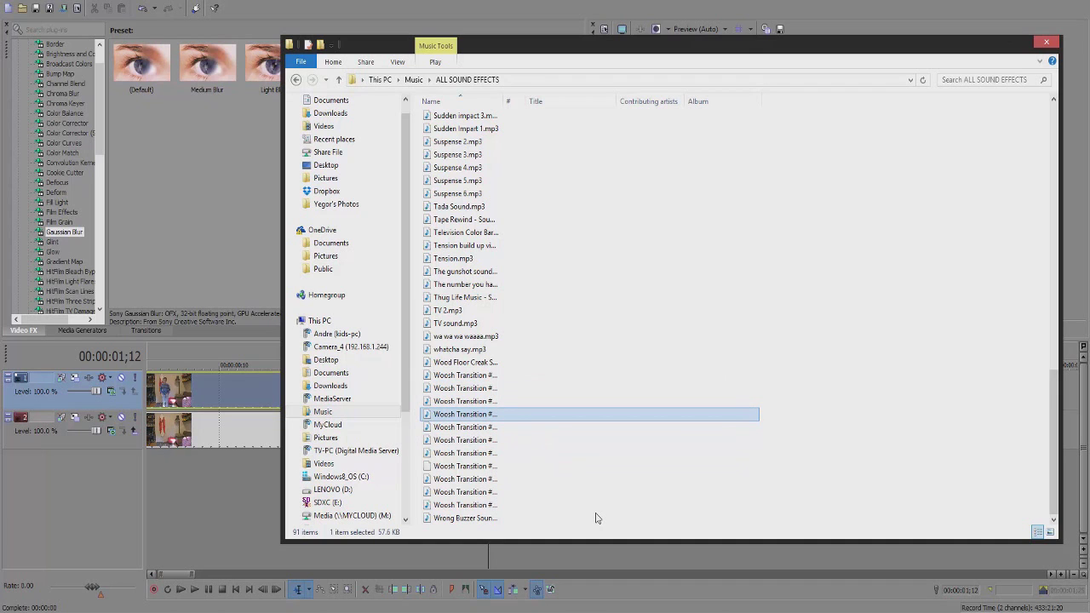
# Step: Preview the sound of Woosh Transition #4.mp3, select Woosh Transition #1.mp3, and shorten the folder window to uncover the timeline
pyautogui.press('Return')
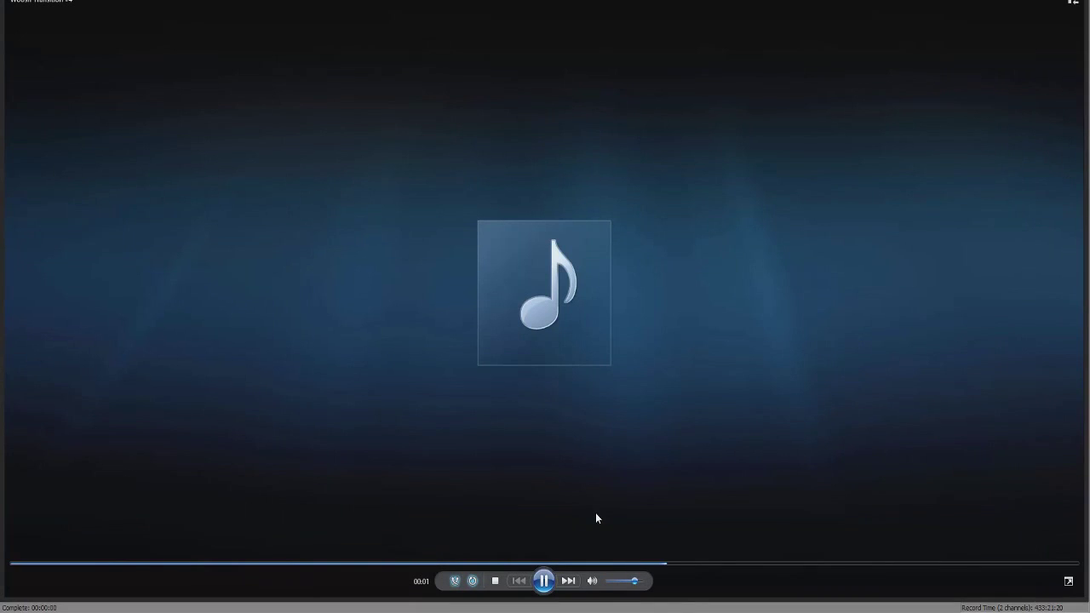
pyautogui.press('XF86AudioRaiseVolume')
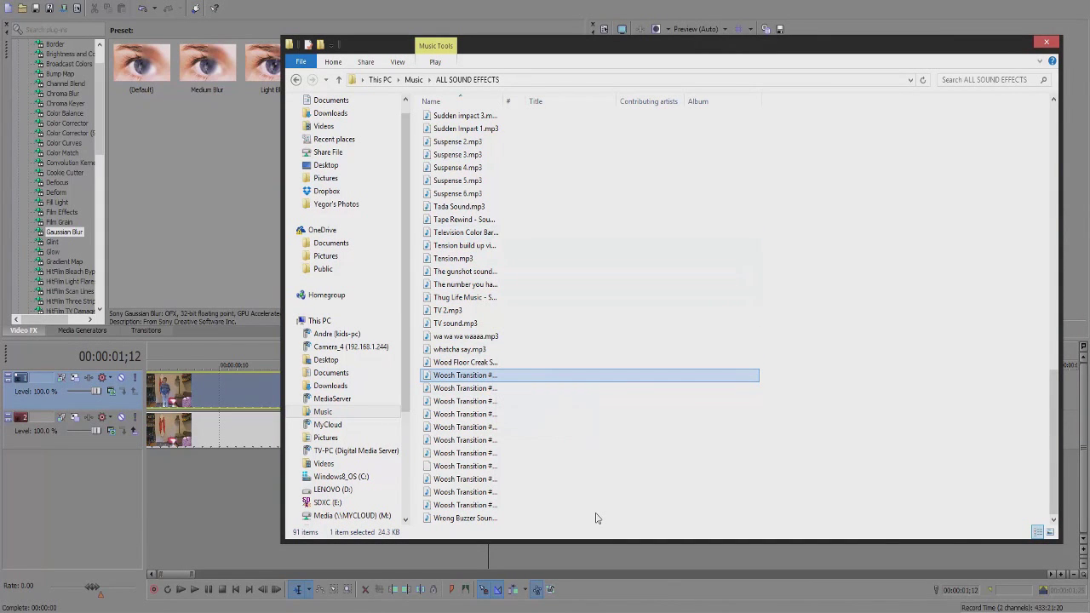
pyautogui.press('F11')
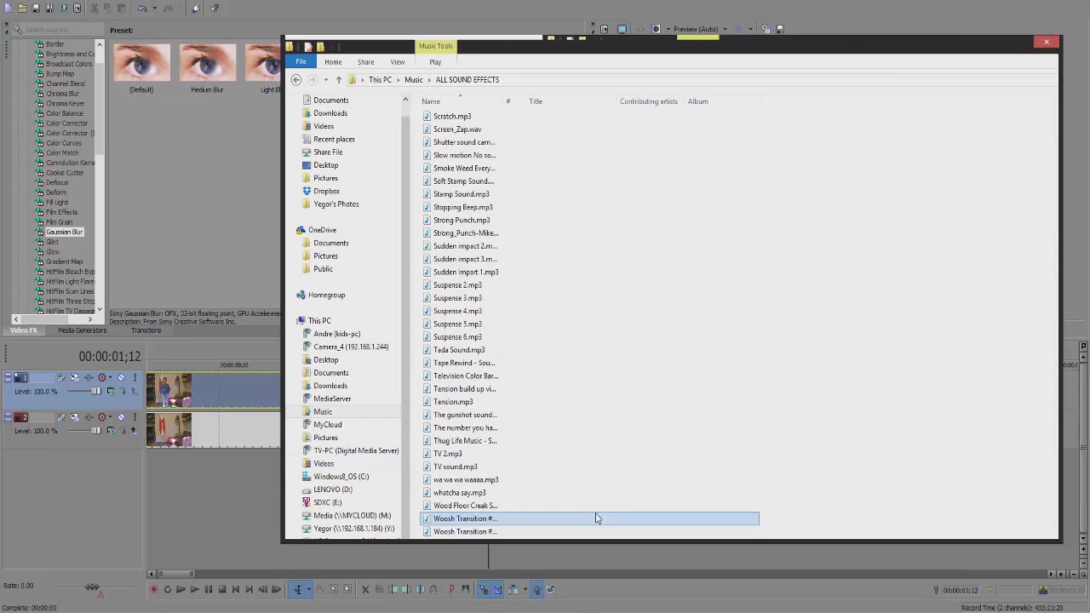
pyautogui.scroll(-4, 597, 518)
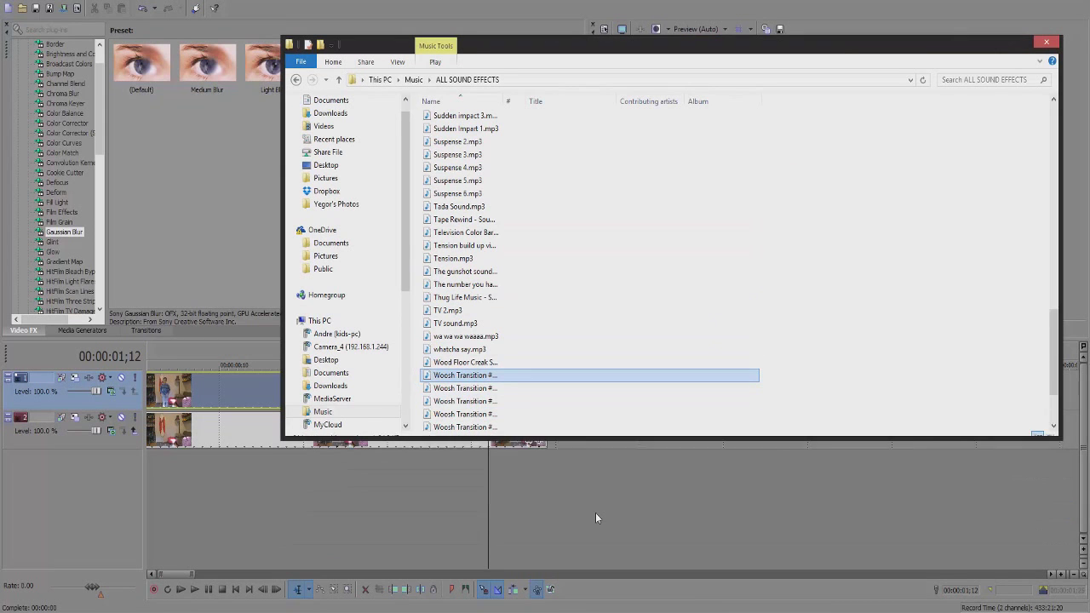
pyautogui.press('F2')
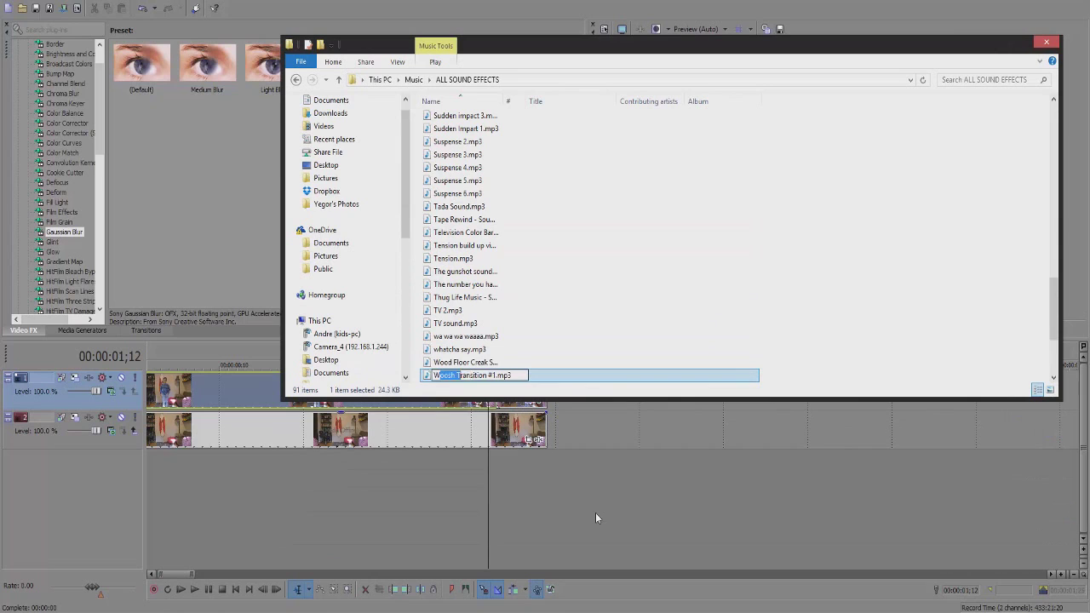
pyautogui.press('Left')
pyautogui.hotkey('shift', 'Right')
pyautogui.hotkey('shift', 'Right')
pyautogui.hotkey('shift', 'Right')
pyautogui.hotkey('shift', 'Right')
pyautogui.hotkey('shift', 'Right')
pyautogui.hotkey('shift', 'Right')
pyautogui.hotkey('shift', 'Right')
pyautogui.hotkey('shift', 'Right')
pyautogui.hotkey('shift', 'Right')
pyautogui.hotkey('shift', 'Right')
pyautogui.hotkey('shift', 'Right')
pyautogui.hotkey('shift', 'Right')
pyautogui.hotkey('shift', 'Right')
pyautogui.press('Escape')
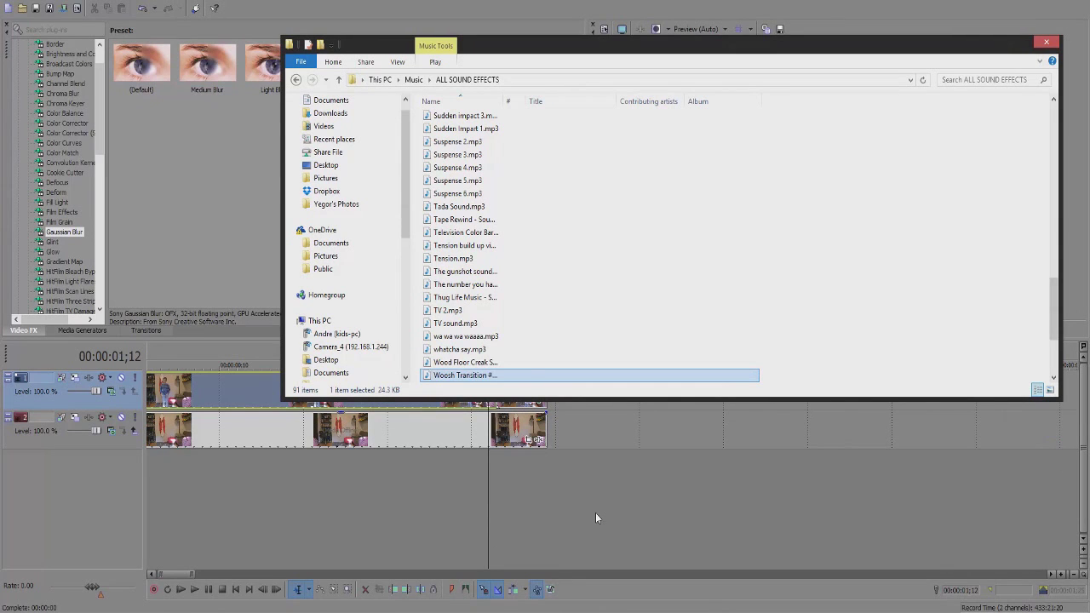
# Step: Add Woosh Transition #1.mp3 to a new audio track below the video tracks and shift it to start at about 00:00:01;07
pyautogui.moveTo(460, 376); pyautogui.dragTo(389, 471)
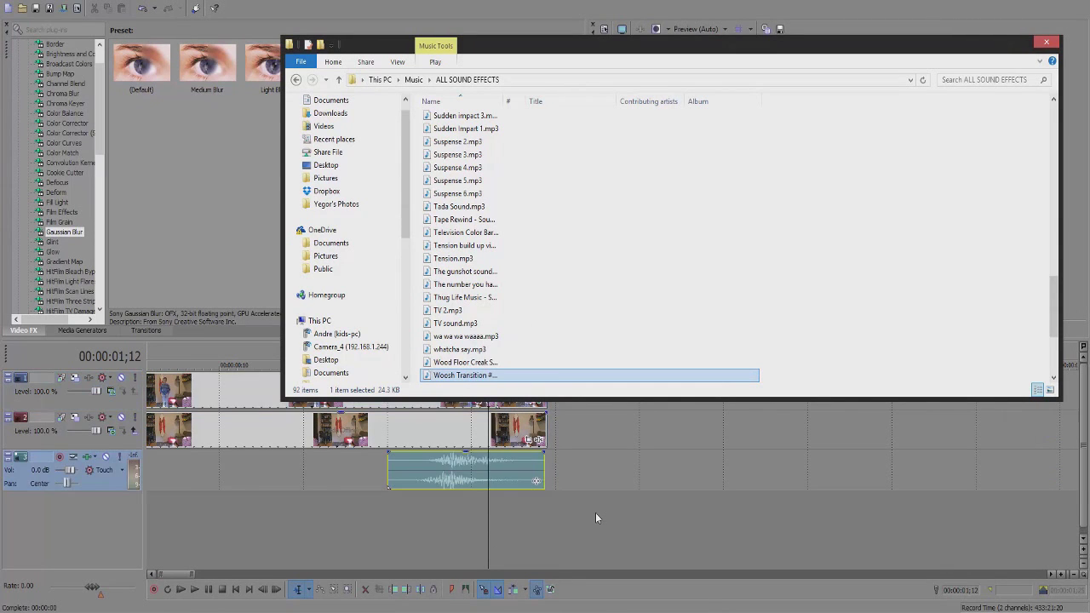
pyautogui.click(1010, 42)
pyautogui.press('KP_6')
pyautogui.press('KP_6')
pyautogui.press('KP_6')
pyautogui.press('KP_6')
pyautogui.press('KP_6')
pyautogui.press('KP_6')
pyautogui.press('KP_6')
pyautogui.press('KP_6')
pyautogui.press('KP_6')
pyautogui.press('KP_6')
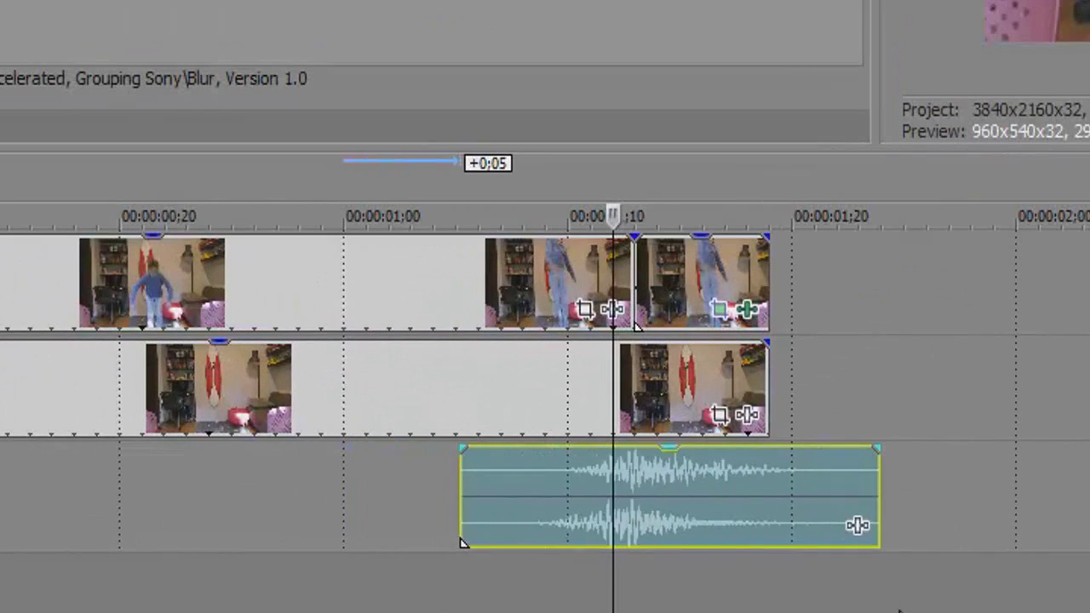
pyautogui.press('KP_4')
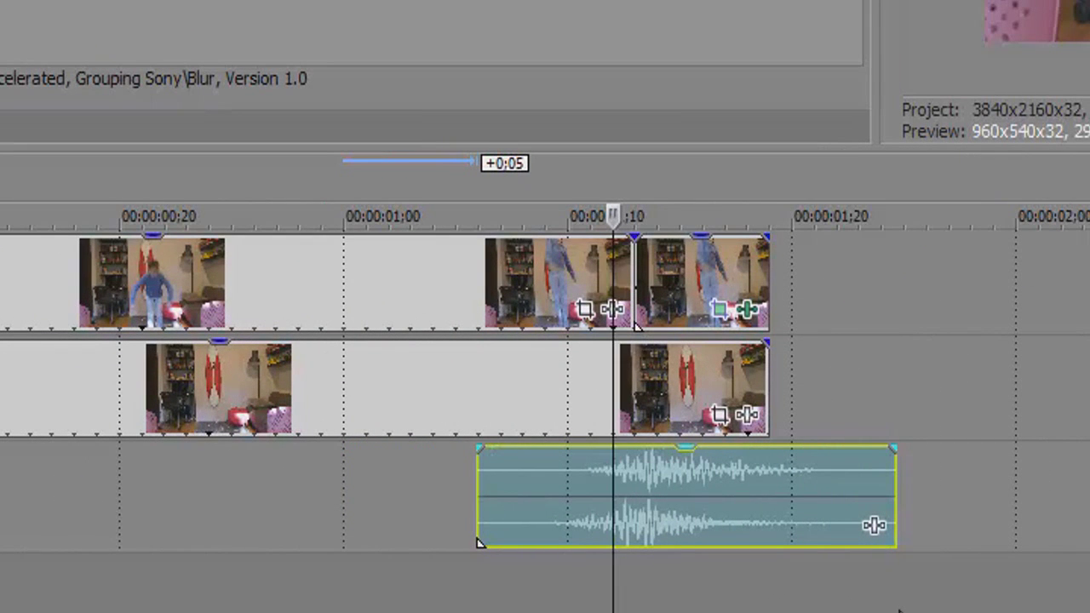
pyautogui.press('KP_3')
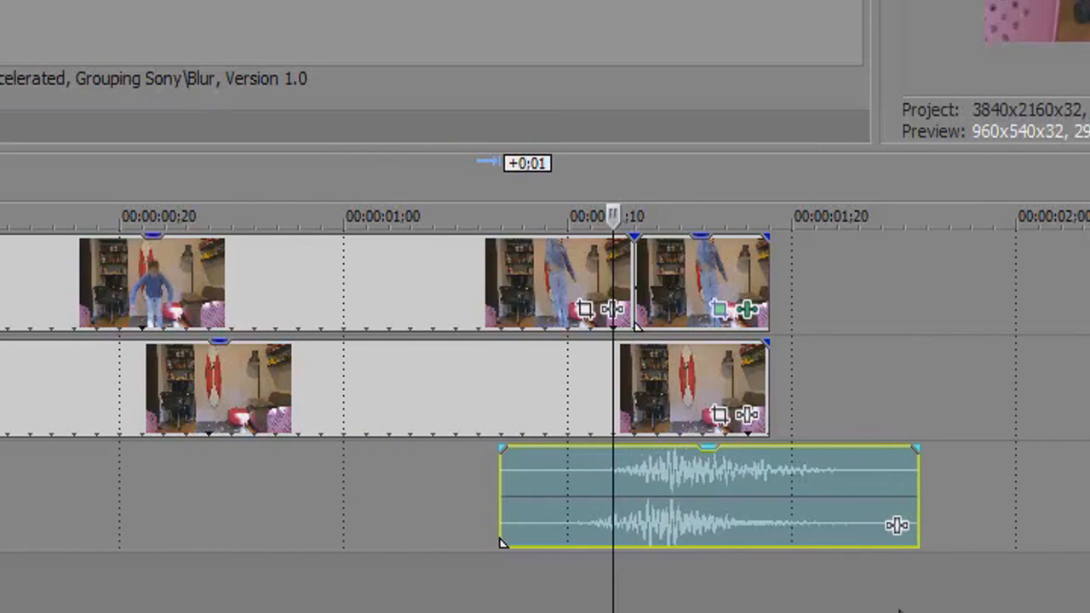
# Step: Play back the jump and disappearance from a few frames before the whoosh clip to check the sound's timing
pyautogui.press('KP_3')
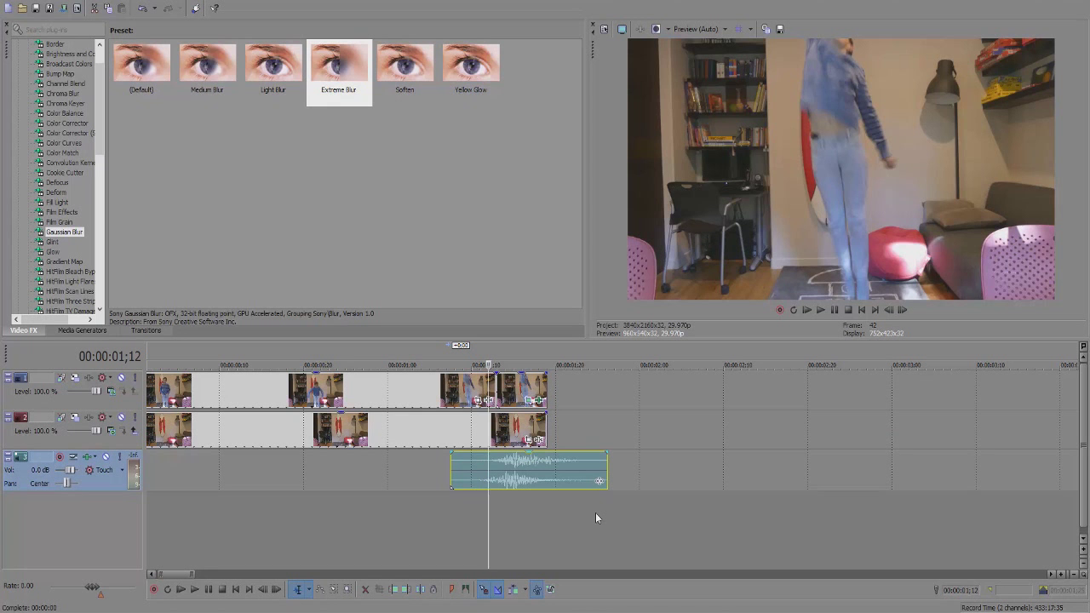
pyautogui.press('Left')
pyautogui.press('Left')
pyautogui.press('Left')
pyautogui.press('Left')
pyautogui.press('Left')
pyautogui.press('Left')
pyautogui.press('Left')
pyautogui.press('space')
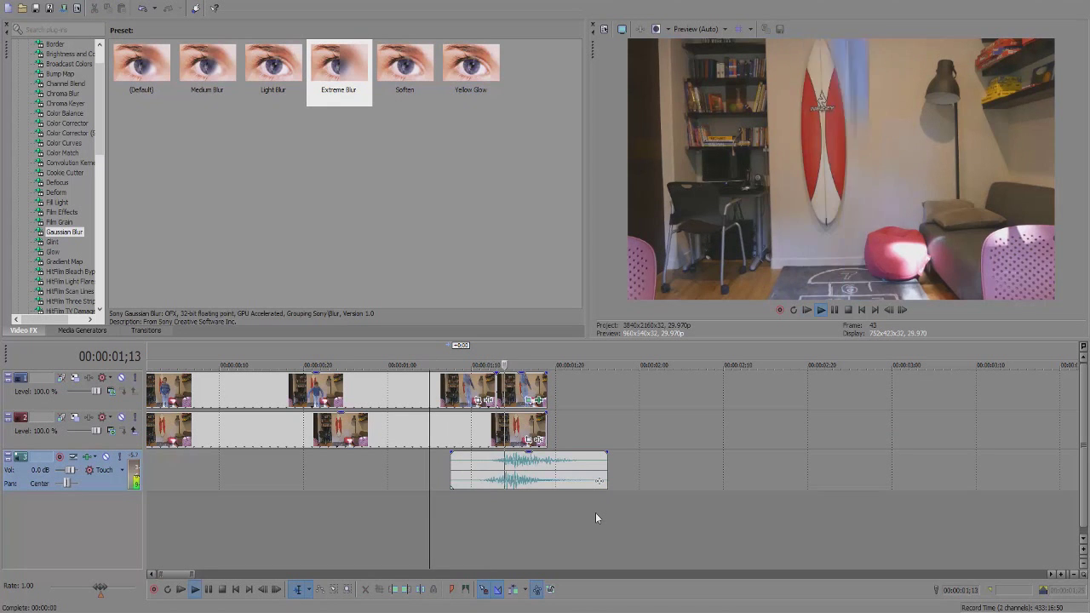
pyautogui.press('Return')
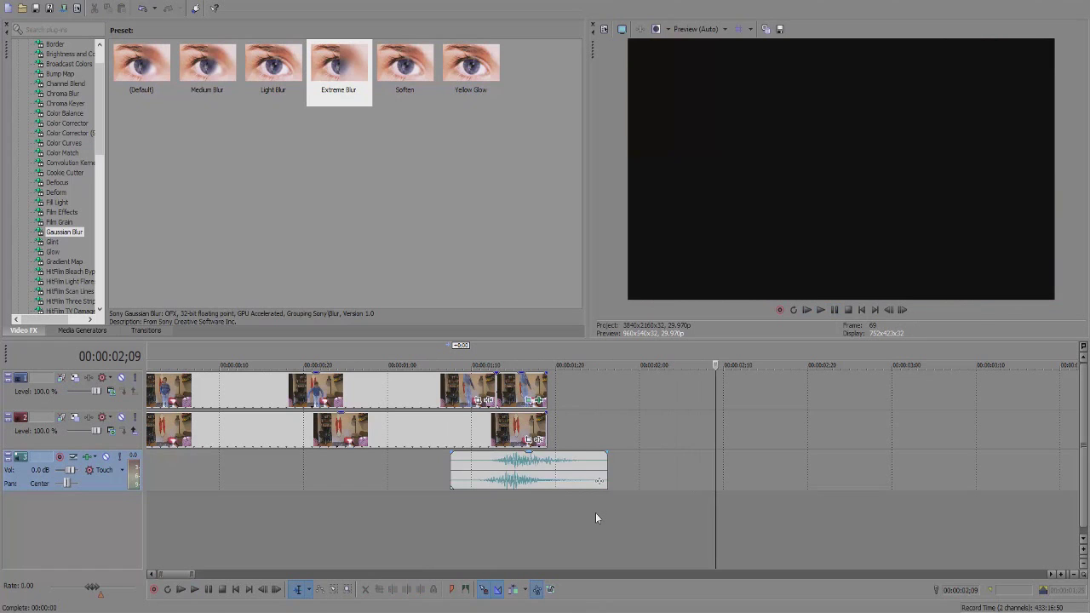
# Step: Replay the section around the start of the whoosh clip and place the playhead at 00:00:01;10 on the jump clip
pyautogui.click(453, 470)
pyautogui.click(821, 309)
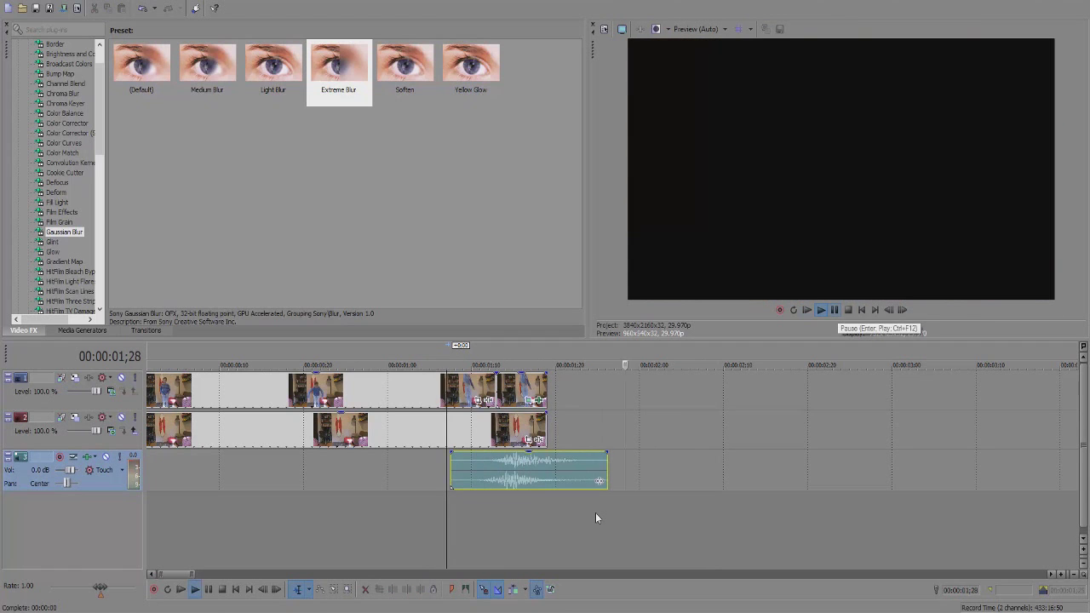
pyautogui.press('Return')
pyautogui.click(496, 389)
pyautogui.click(472, 389)
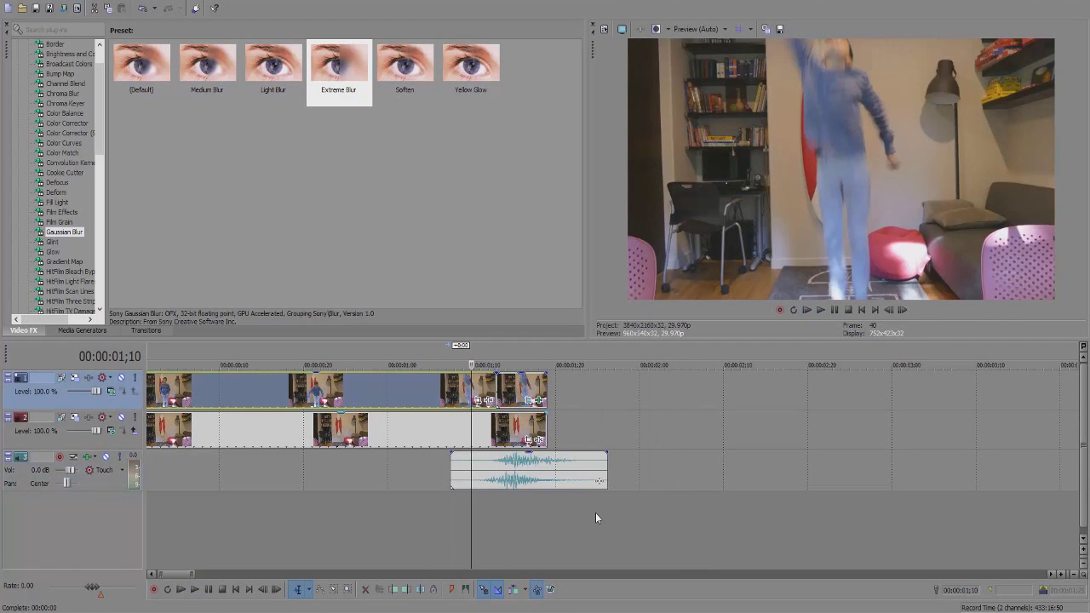
# Step: Step frame by frame from 00:00:01;10 to 00:00:01;24 to examine the end of the clips against the whoosh sound
pyautogui.scroll(-3, 472, 390)
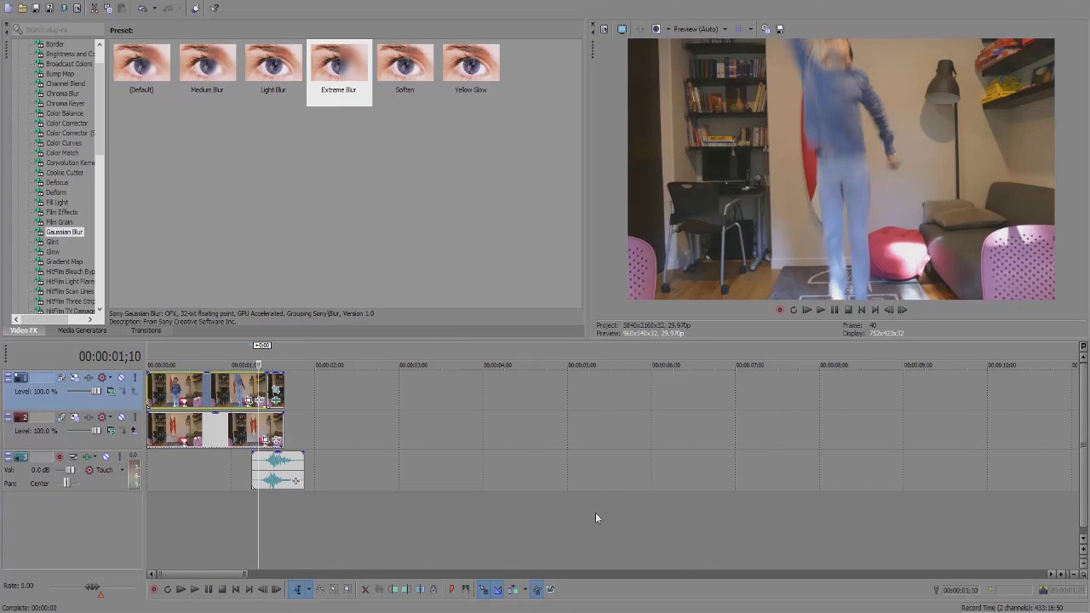
pyautogui.press('Right')
pyautogui.press('Right')
pyautogui.press('Right')
pyautogui.press('Right')
pyautogui.press('Right')
pyautogui.press('Right')
pyautogui.press('Right')
pyautogui.press('Right')
pyautogui.press('Right')
pyautogui.press('Right')
pyautogui.press('Right')
pyautogui.press('Right')
pyautogui.press('Right')
pyautogui.press('Right')
pyautogui.scroll(3, 596, 517)
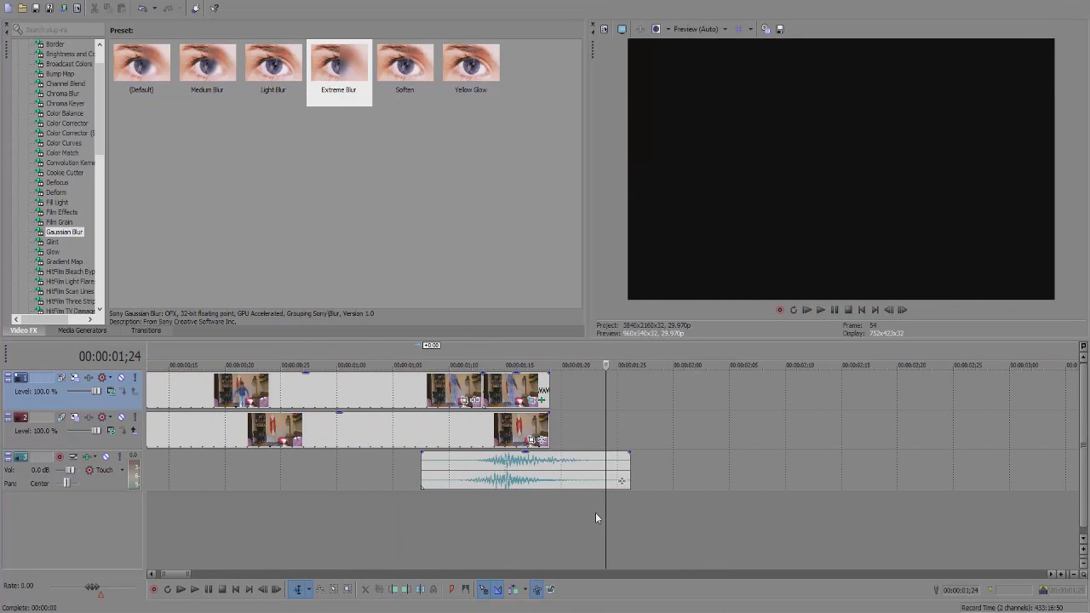
pyautogui.hscroll(-3, 596, 517)
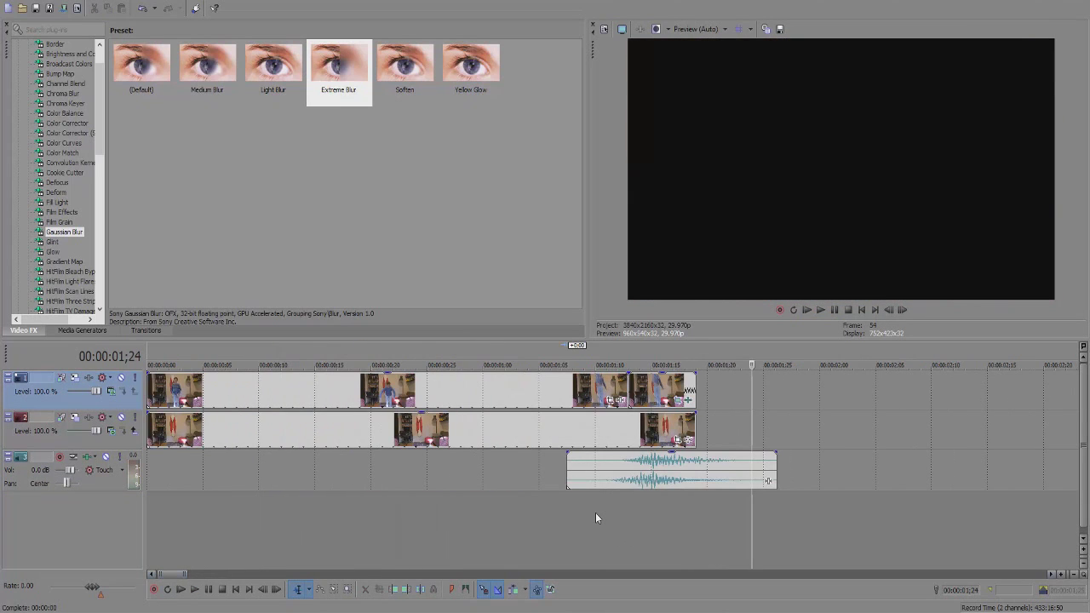
# Step: Play the whole sequence from the beginning of the timeline and replay it to review the disappearing effect with its whoosh
pyautogui.press('Home')
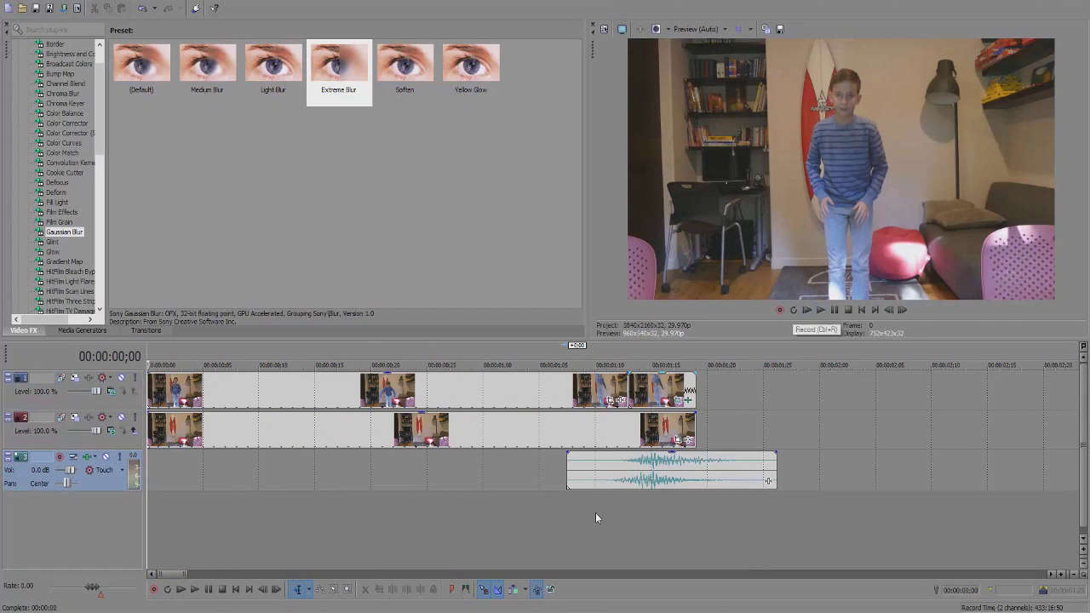
pyautogui.press('space')
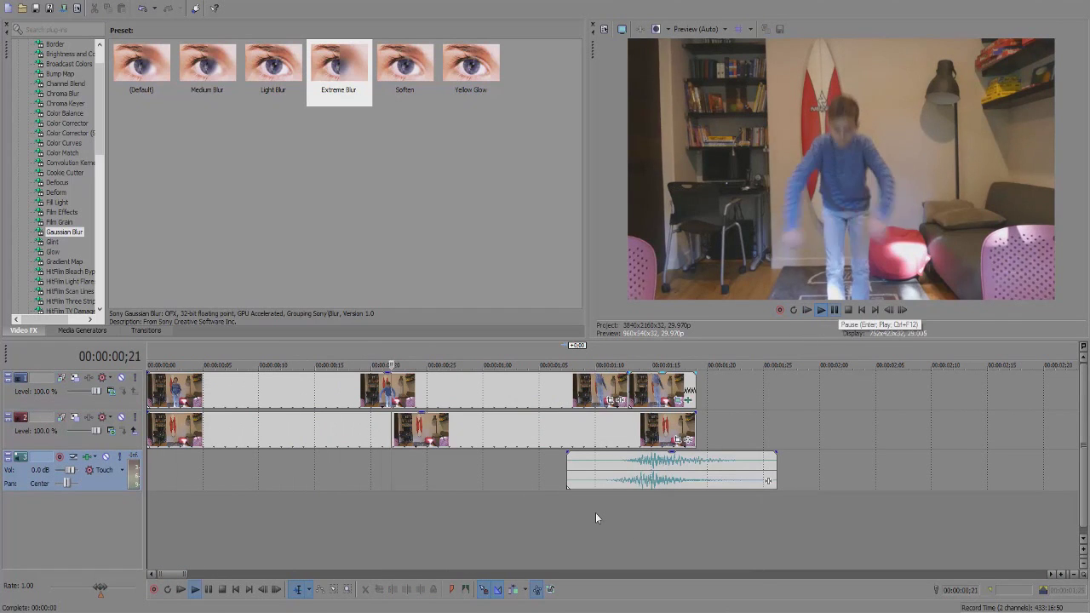
pyautogui.press('Return')
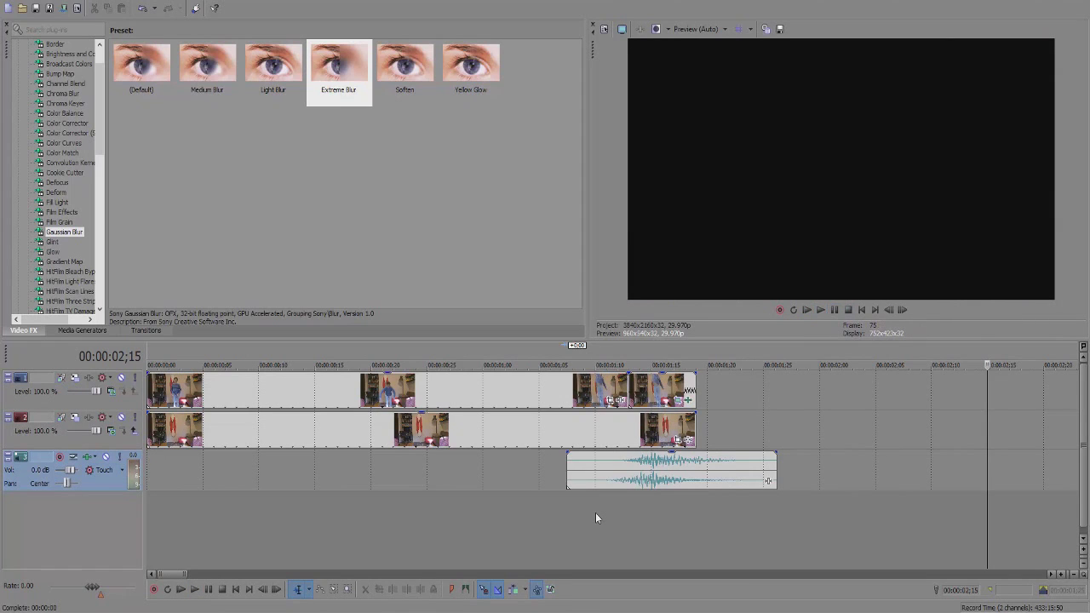
pyautogui.hotkey('ctrl', 'Home')
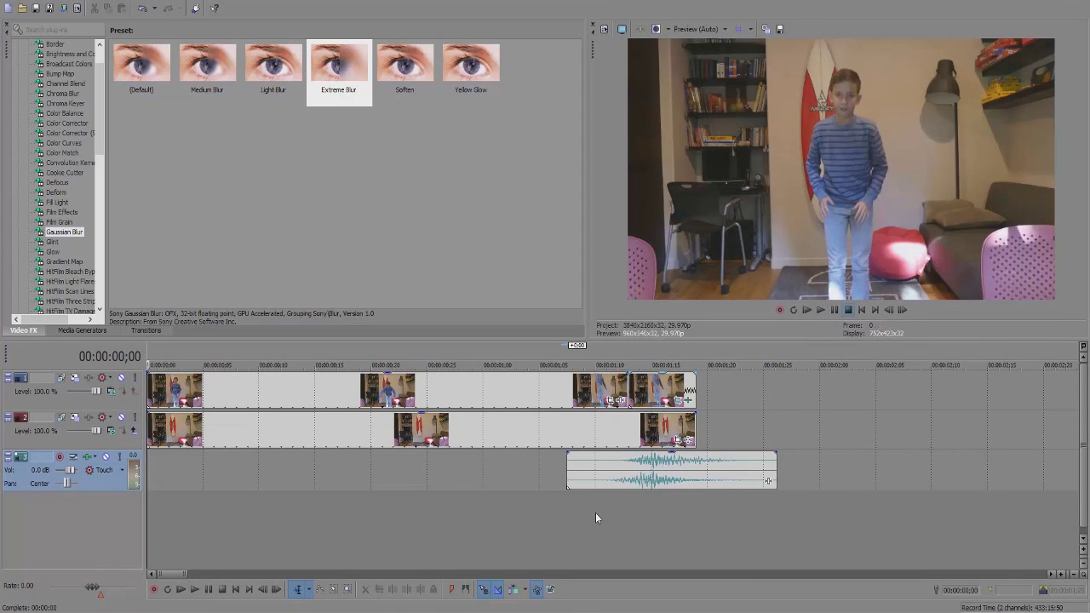
pyautogui.press('space')
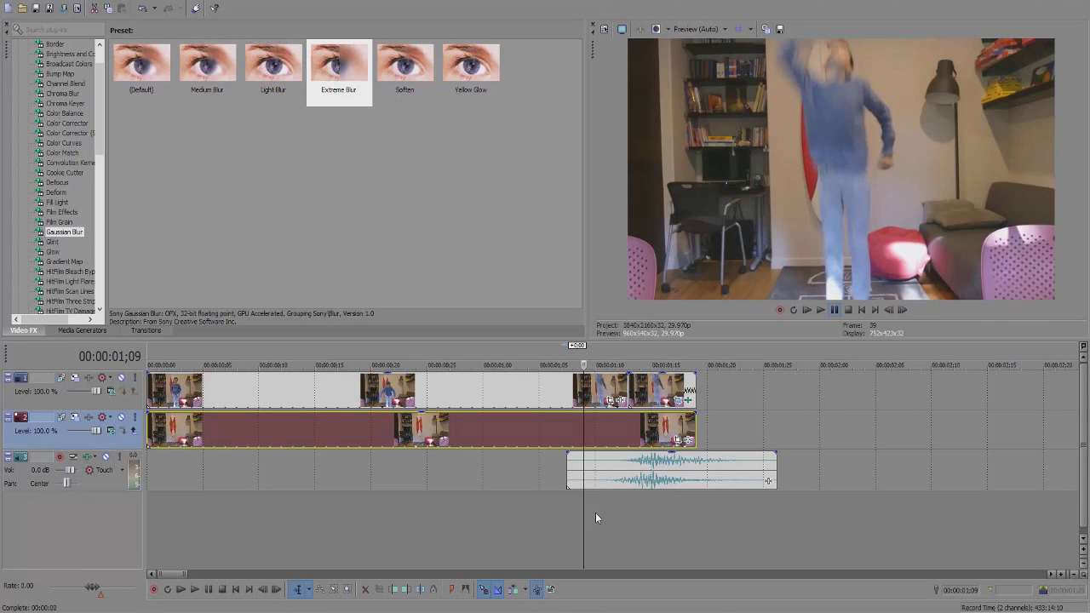
pyautogui.press('space')
pyautogui.press('Return')
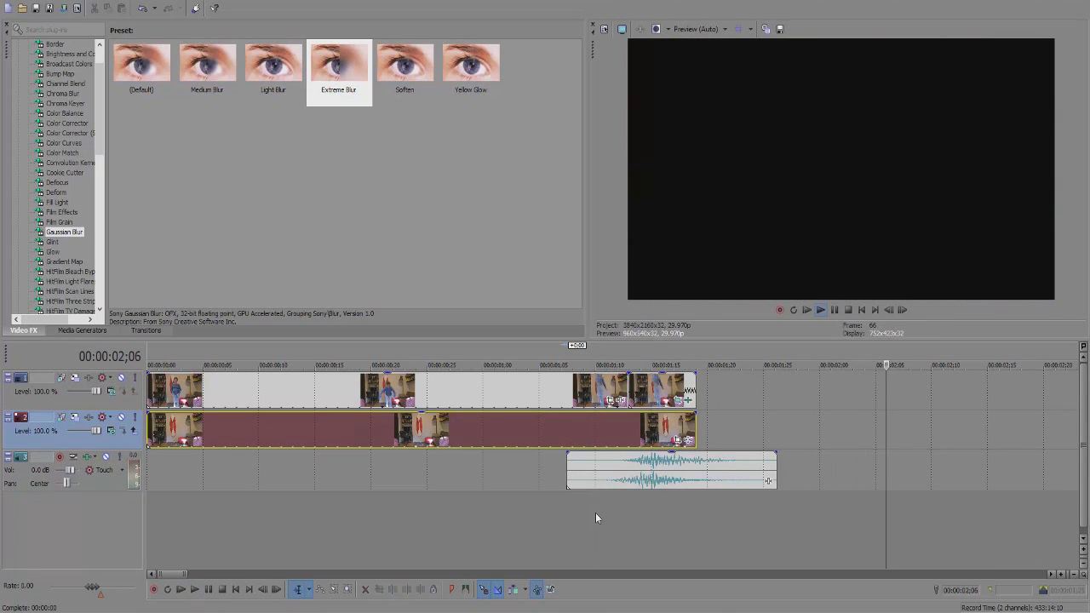